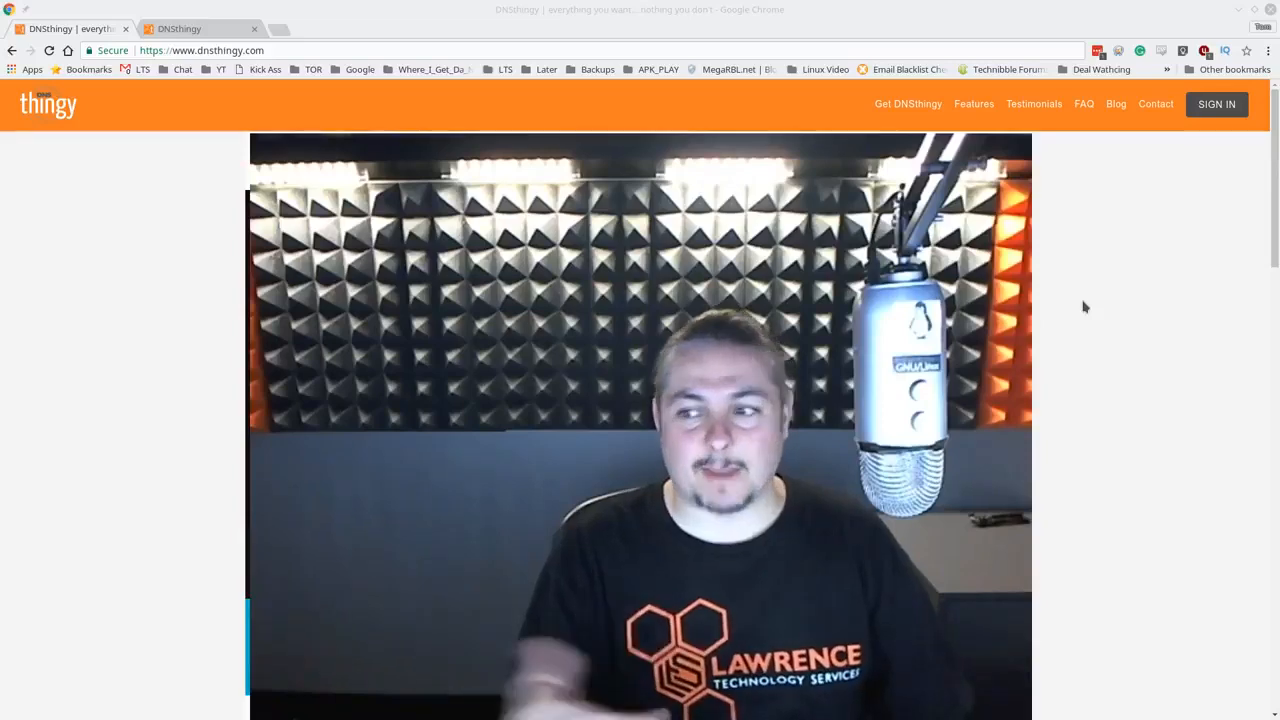
- Go to the Get DNSthingy page with the $7.99 US/month pricing and router selection
left_click(912, 105)
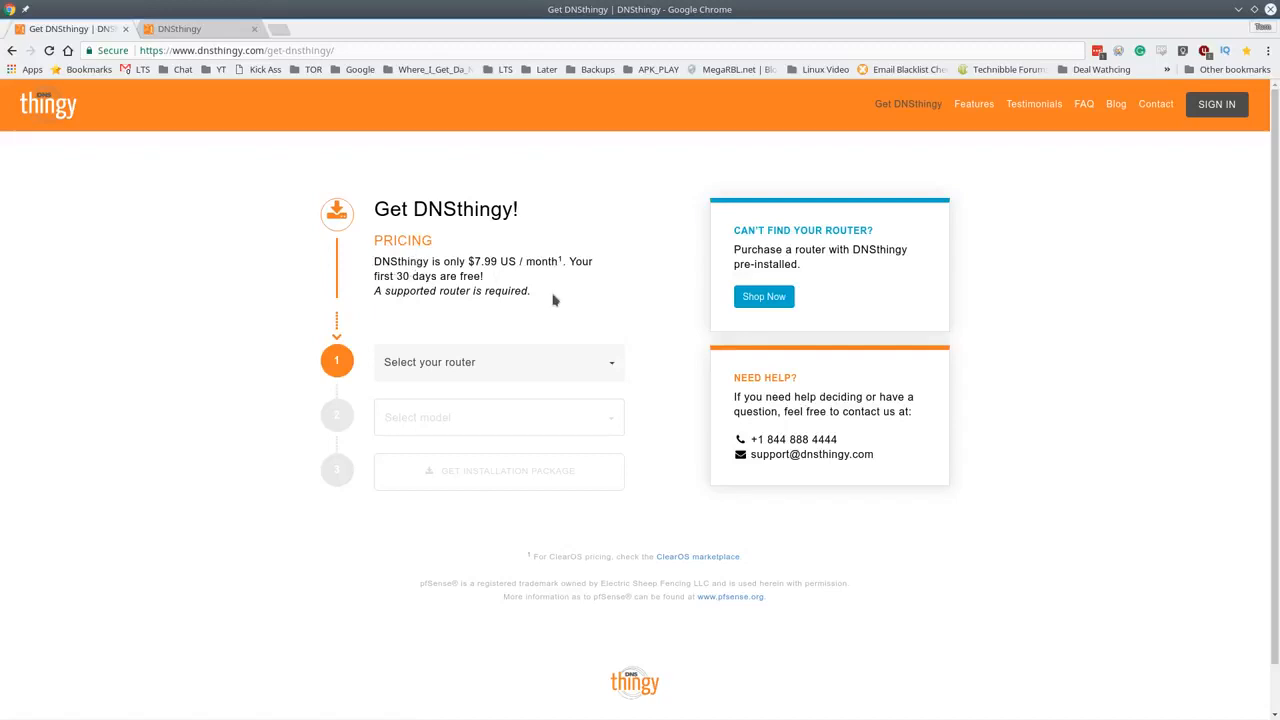
- Pick pfSense as the router with model pfSense 2.3+ and request the installation package
left_click(610, 358)
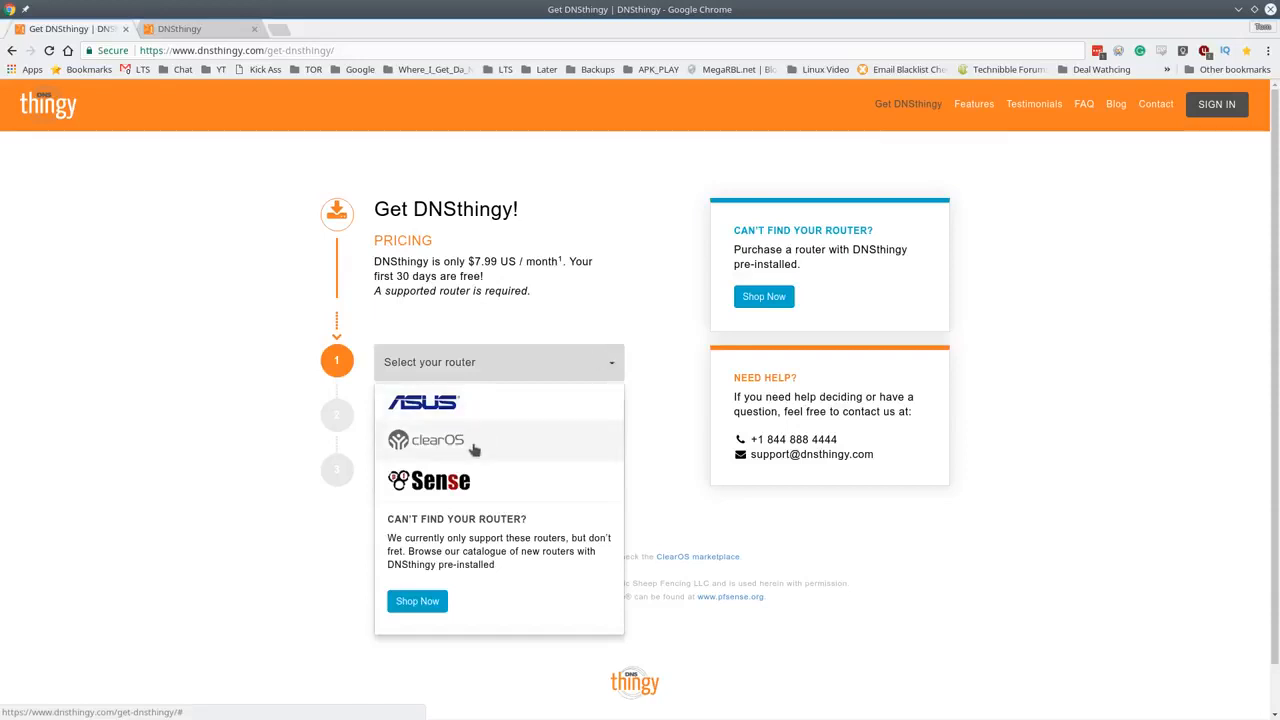
left_click(469, 404)
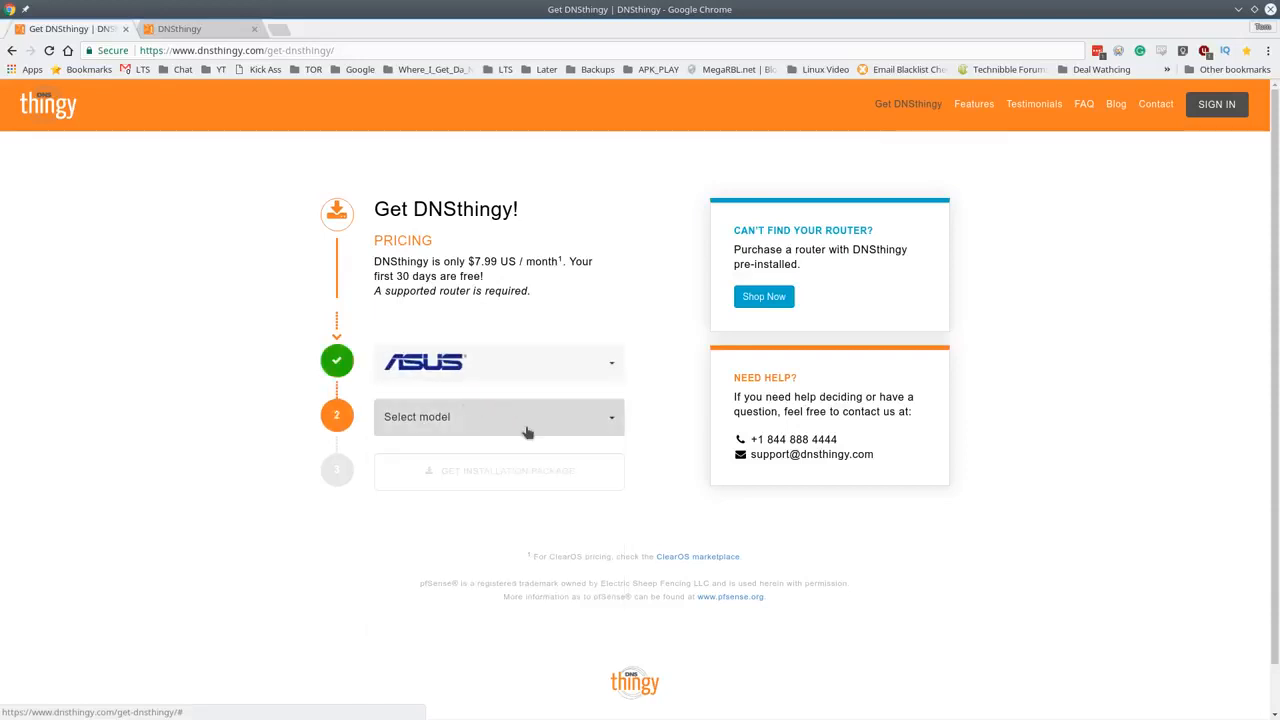
left_click(526, 431)
scroll(520, 590, "down", 3)
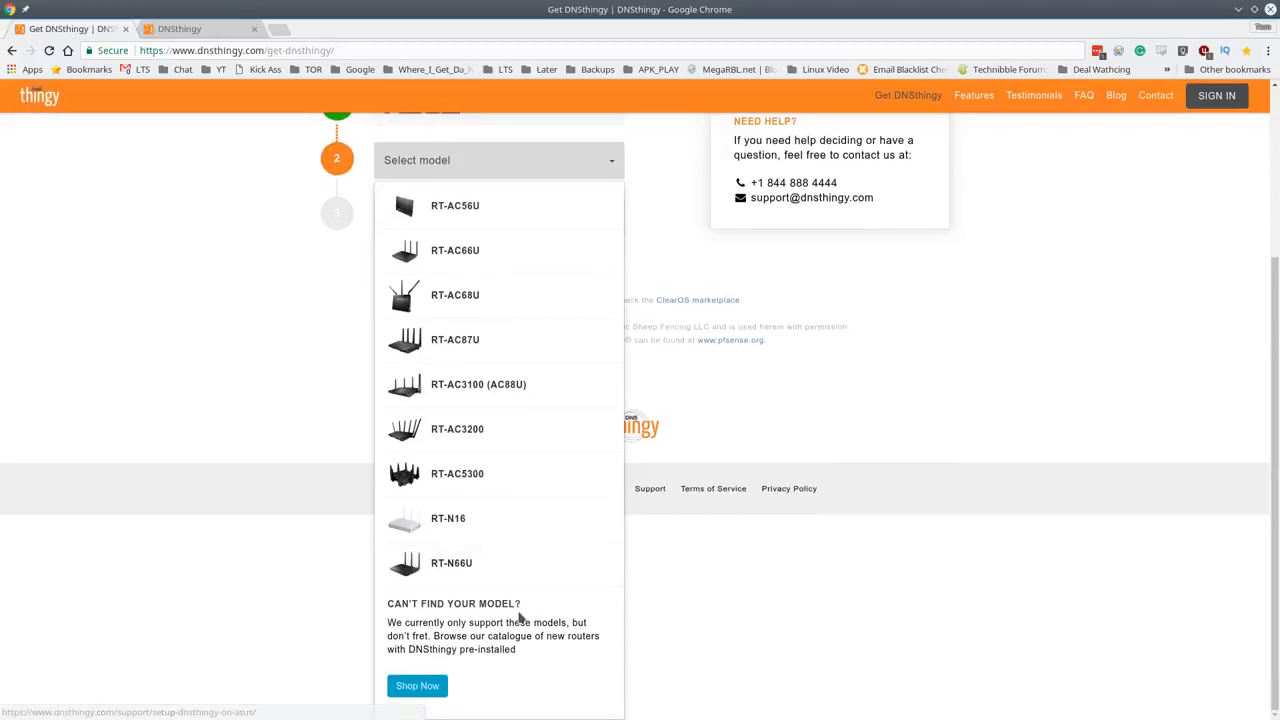
scroll(490, 550, "up", 1)
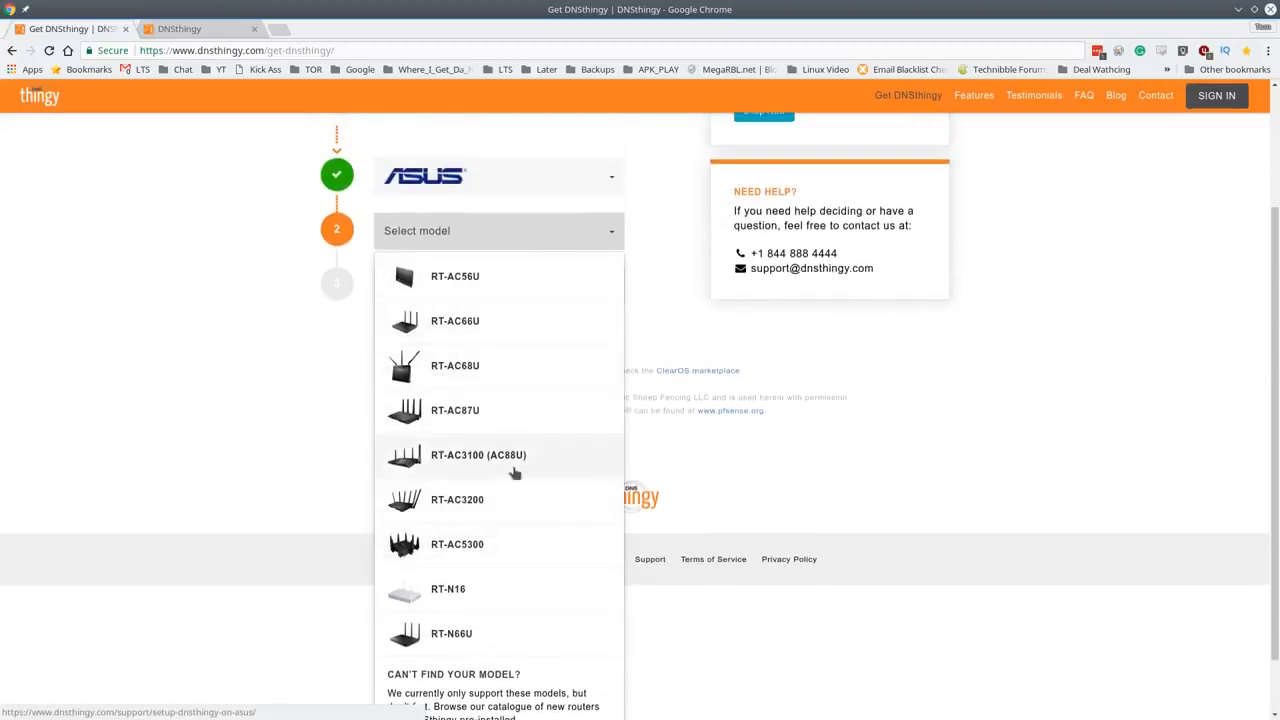
left_click(657, 247)
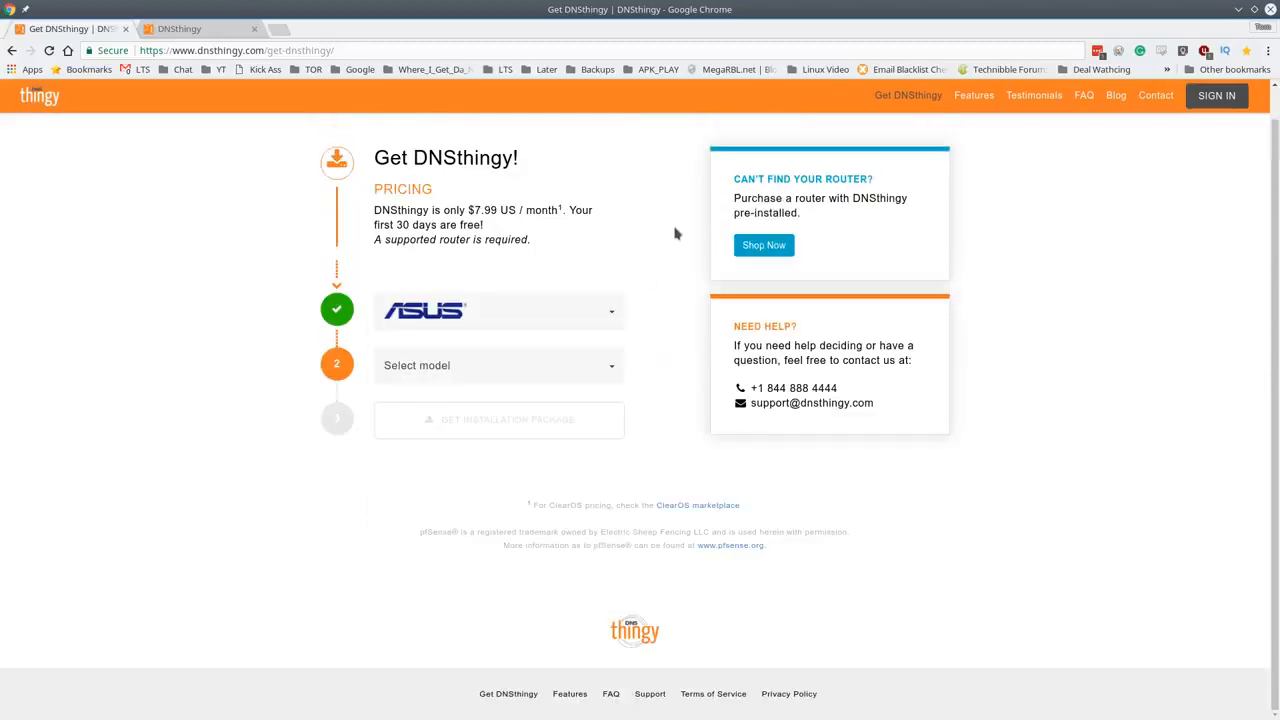
left_click(594, 323)
left_click(518, 430)
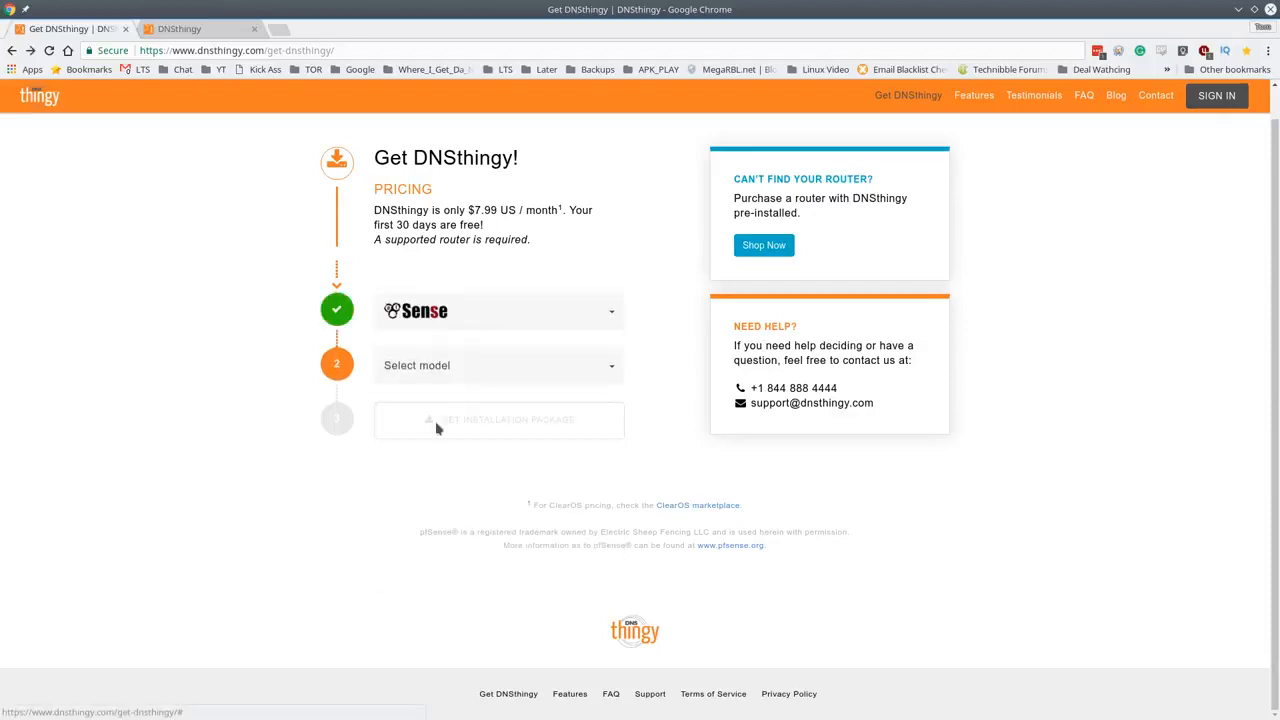
left_click(445, 377)
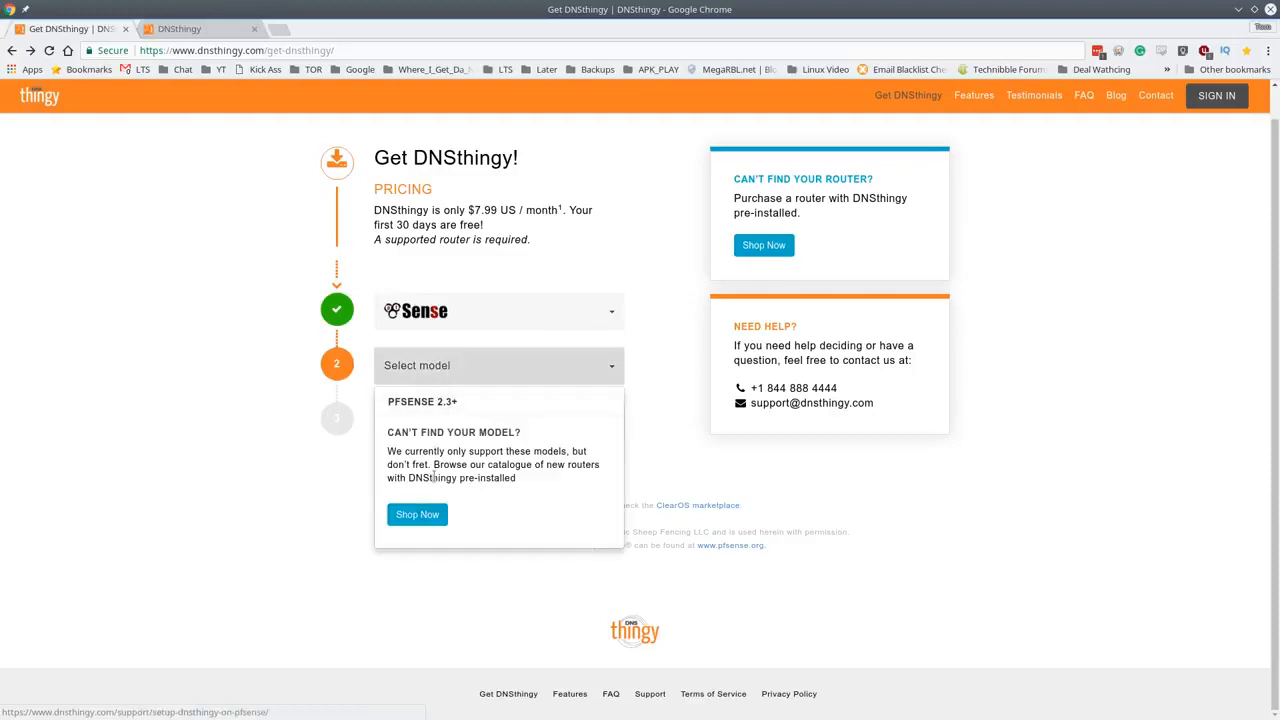
left_click(428, 405)
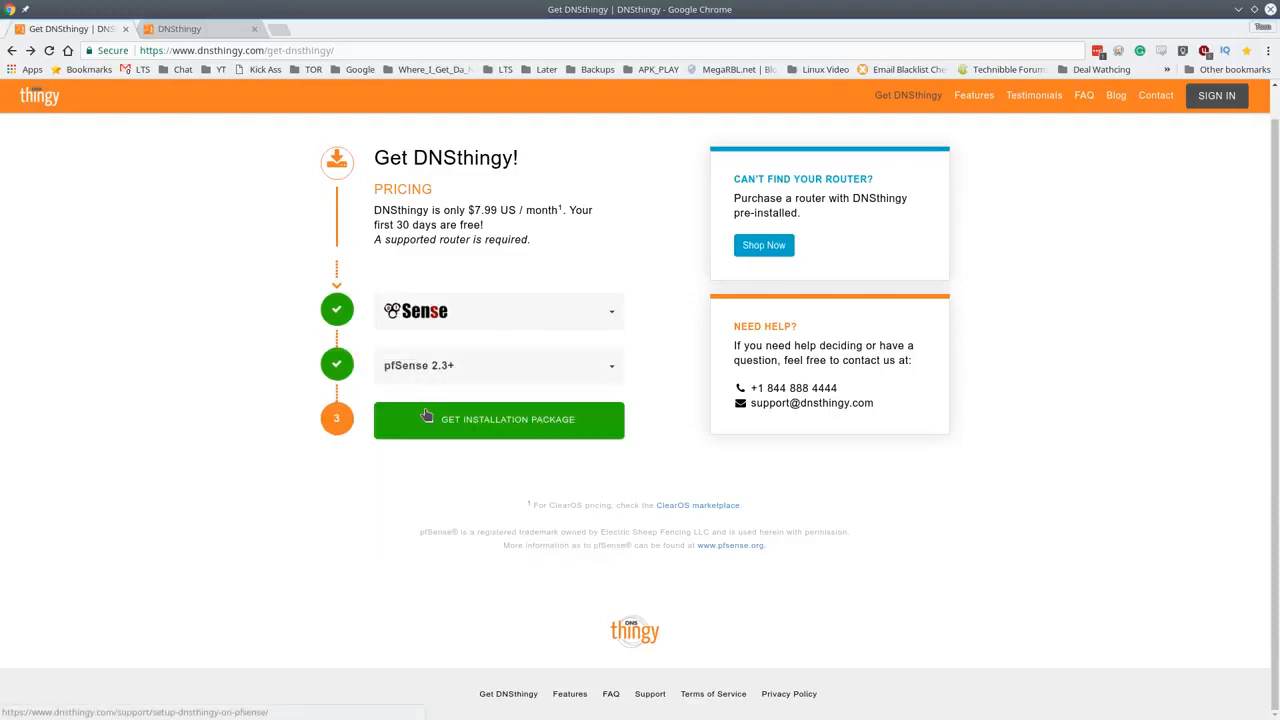
left_click(485, 437)
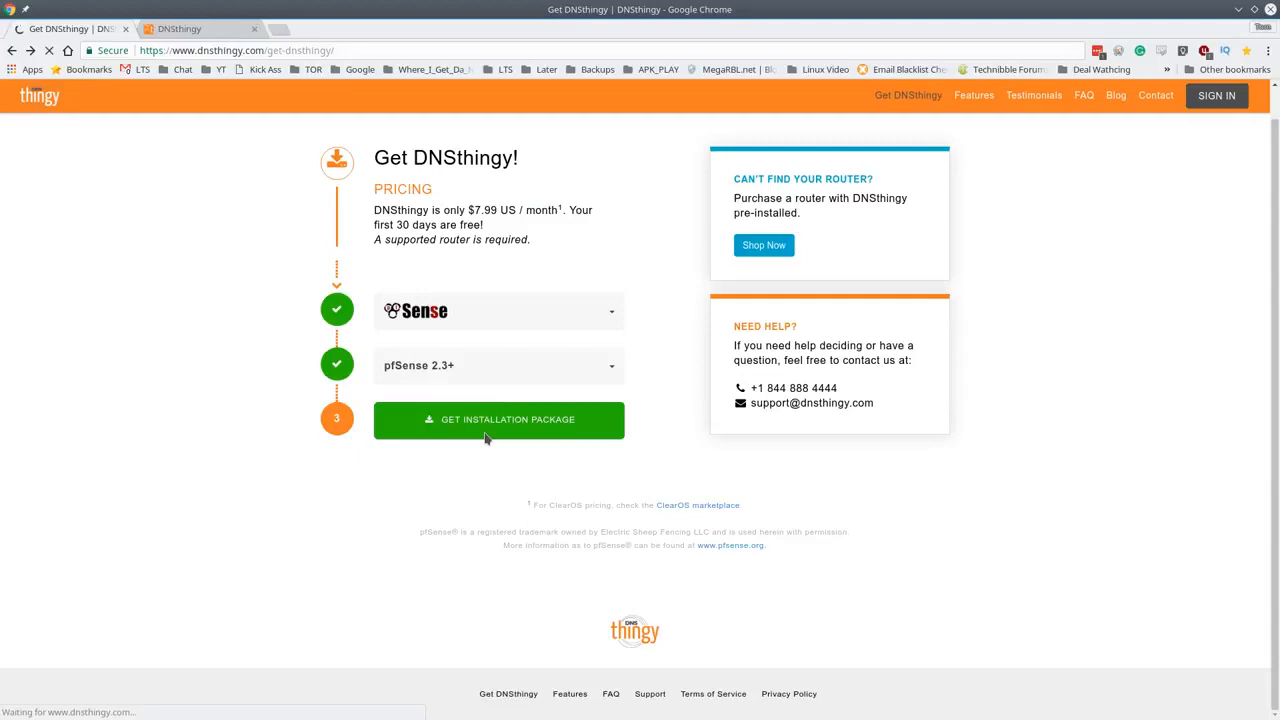
- Find the Step 1 repository command in the guide and copy a selection around it
scroll(528, 412, "down", 1)
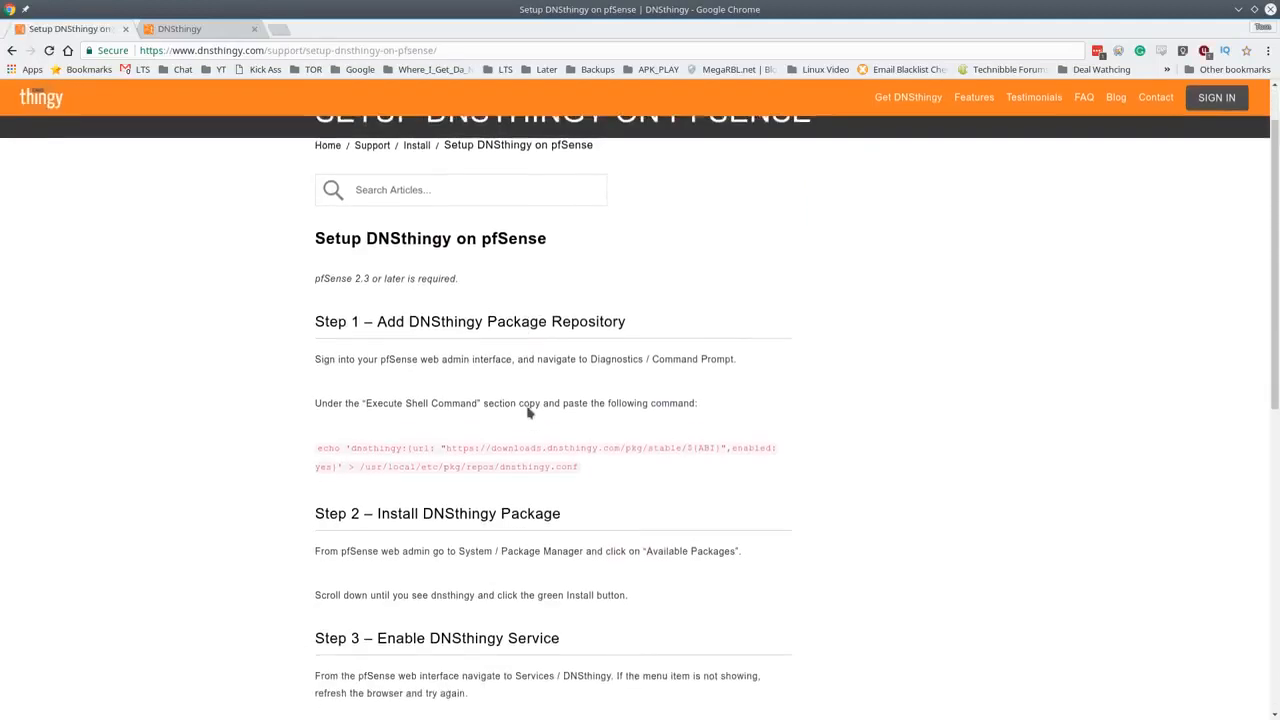
scroll(529, 412, "down", 1)
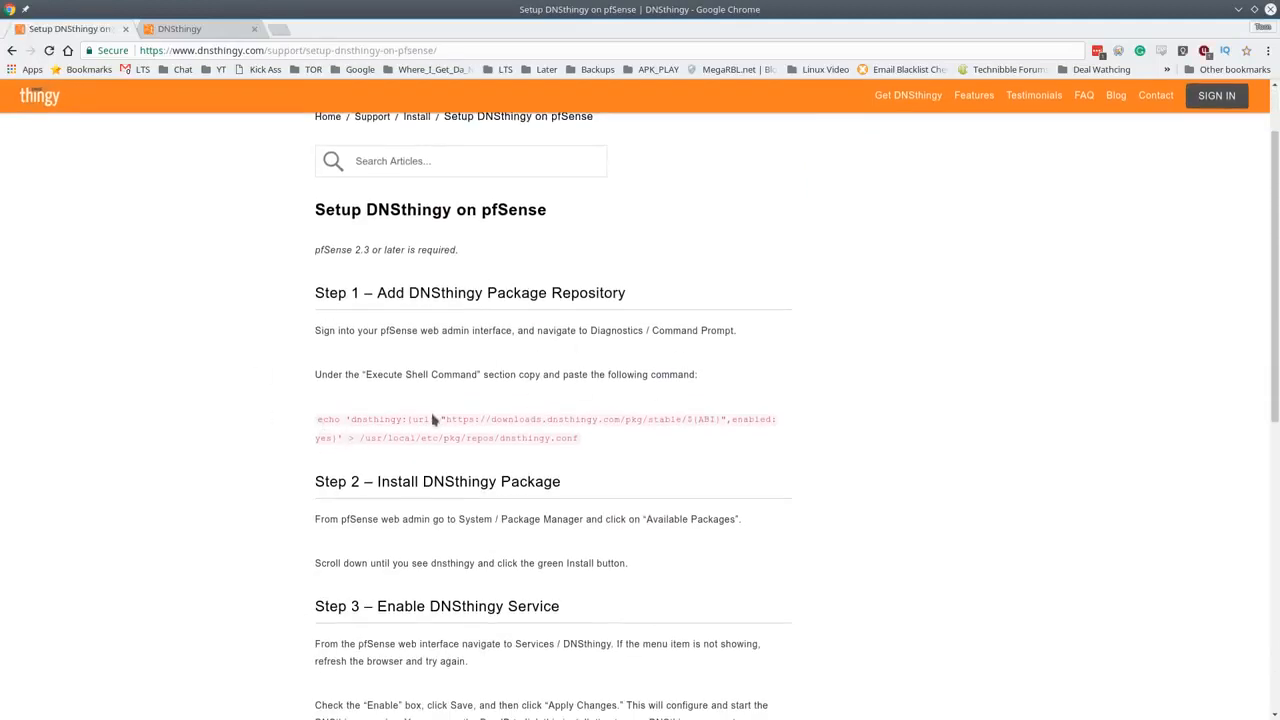
left_click_drag(314, 421, 315, 421)
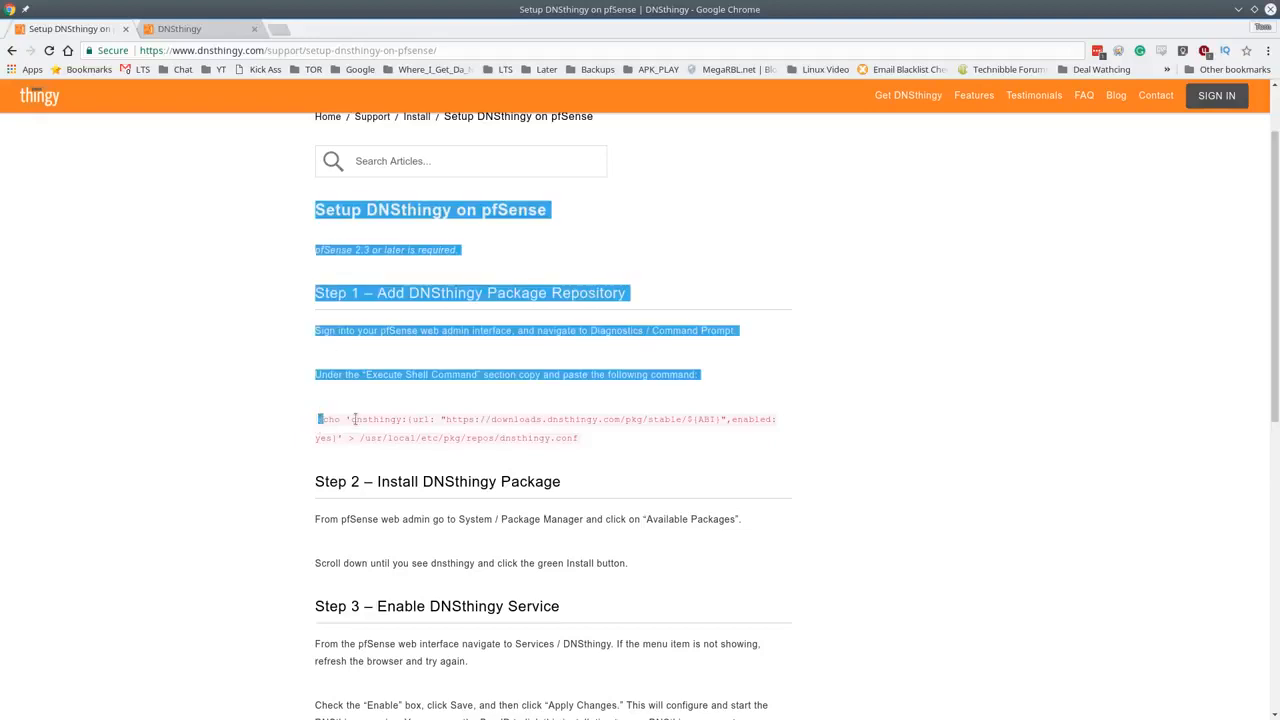
triple_click(355, 420)
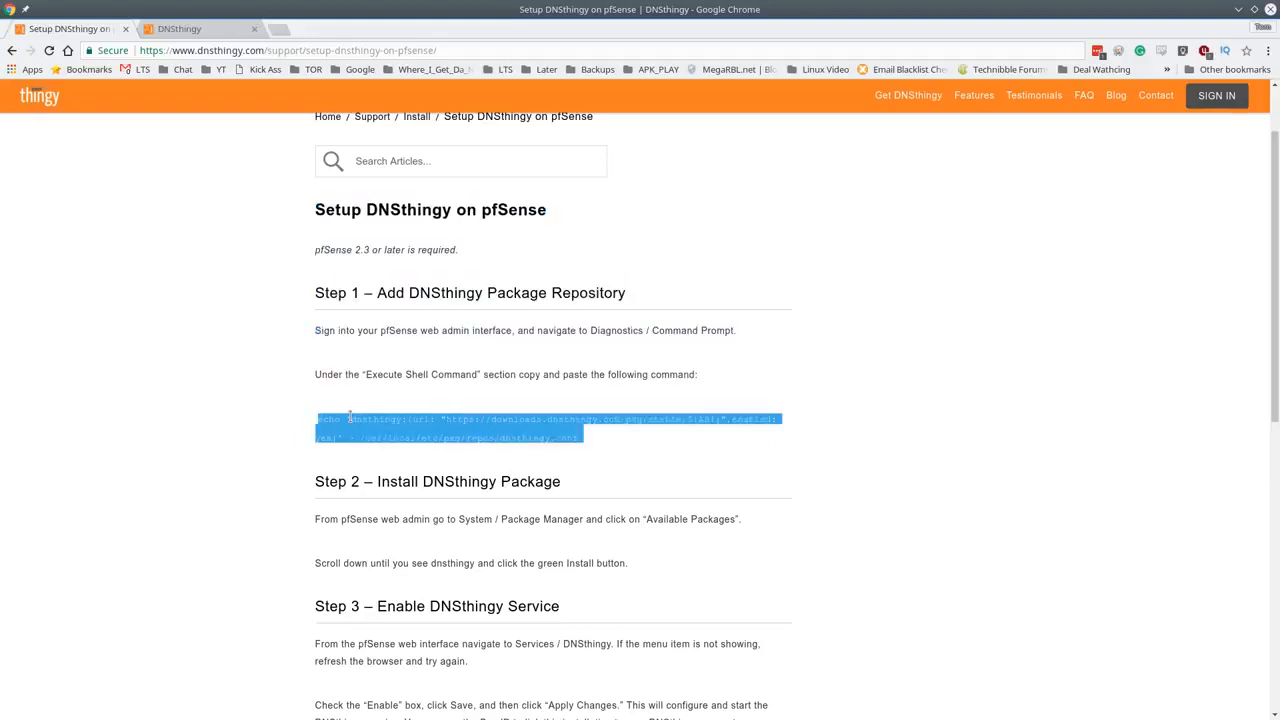
left_click(349, 418)
left_click_drag(576, 439, 247, 421)
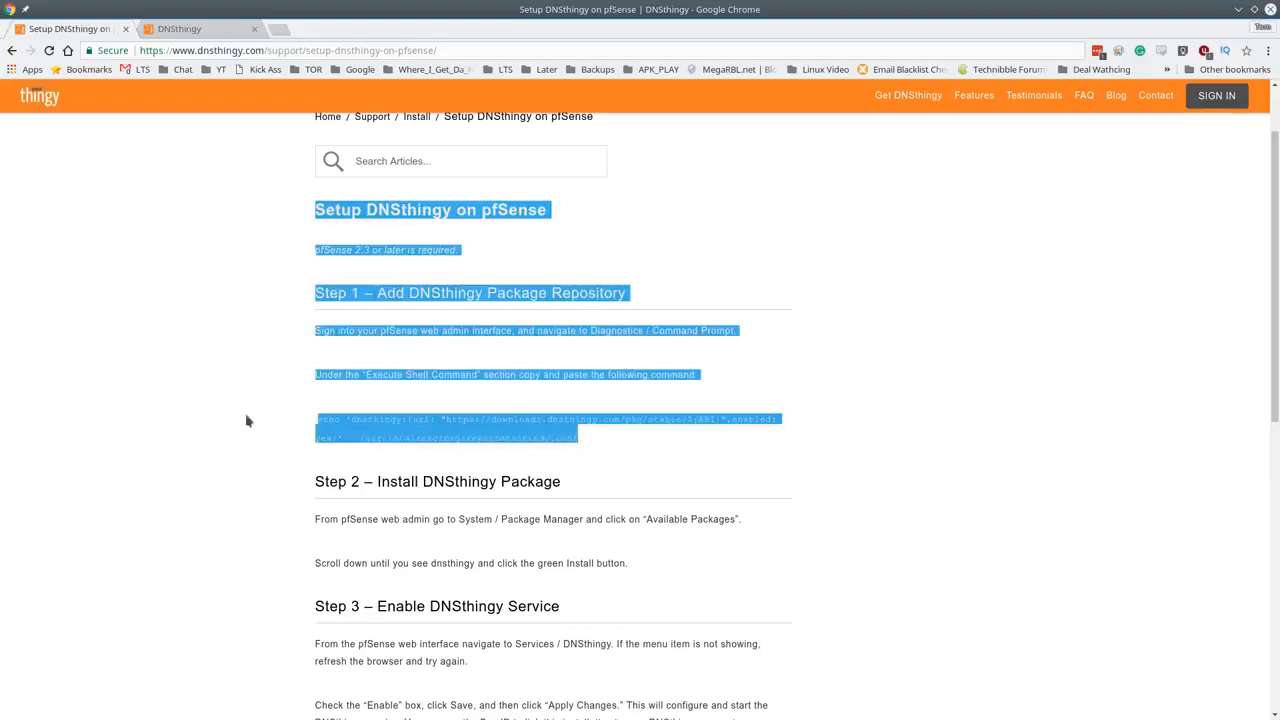
right_click(350, 417)
left_click(358, 426)
- Reselect just the Step 1 echo command and copy it
left_click(346, 430)
left_click_drag(580, 443, 318, 421)
right_click(333, 498)
left_click(355, 507)
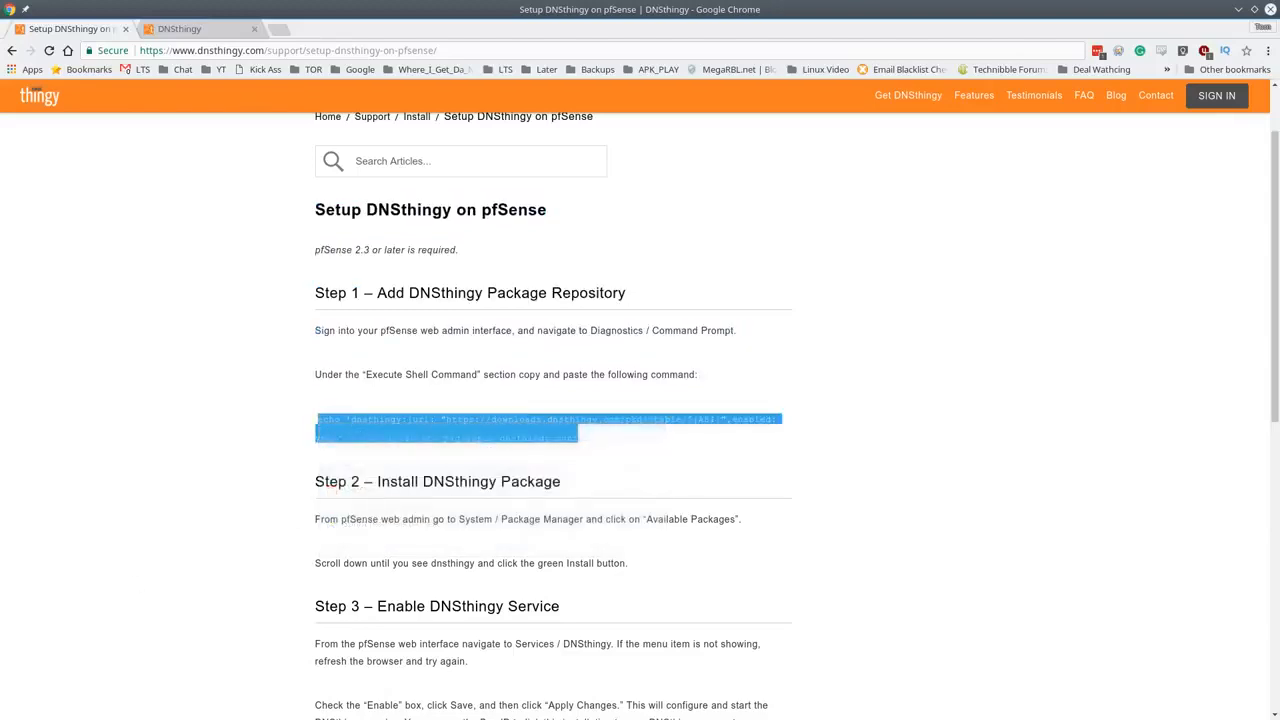
key("alt+Tab")
- Enter the pfSense shell (option 8) and run the pasted DNSthingy repository echo command
type("8")
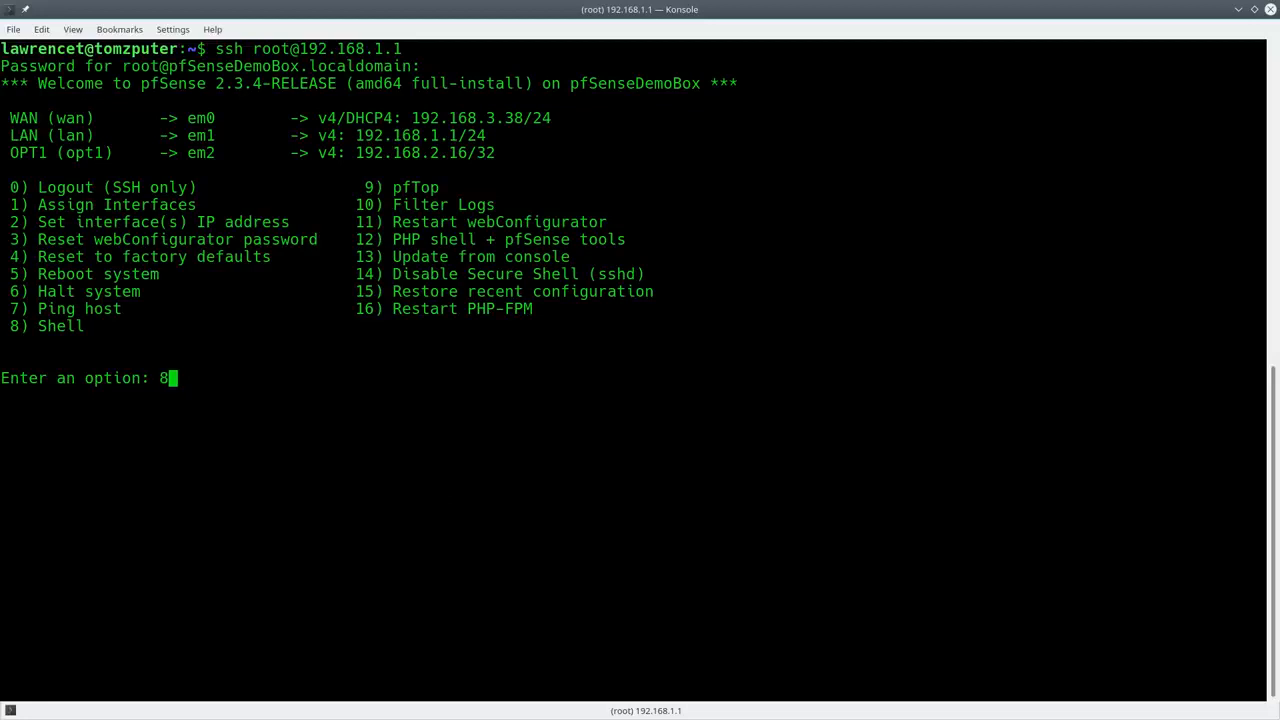
key("Return")
right_click(671, 330)
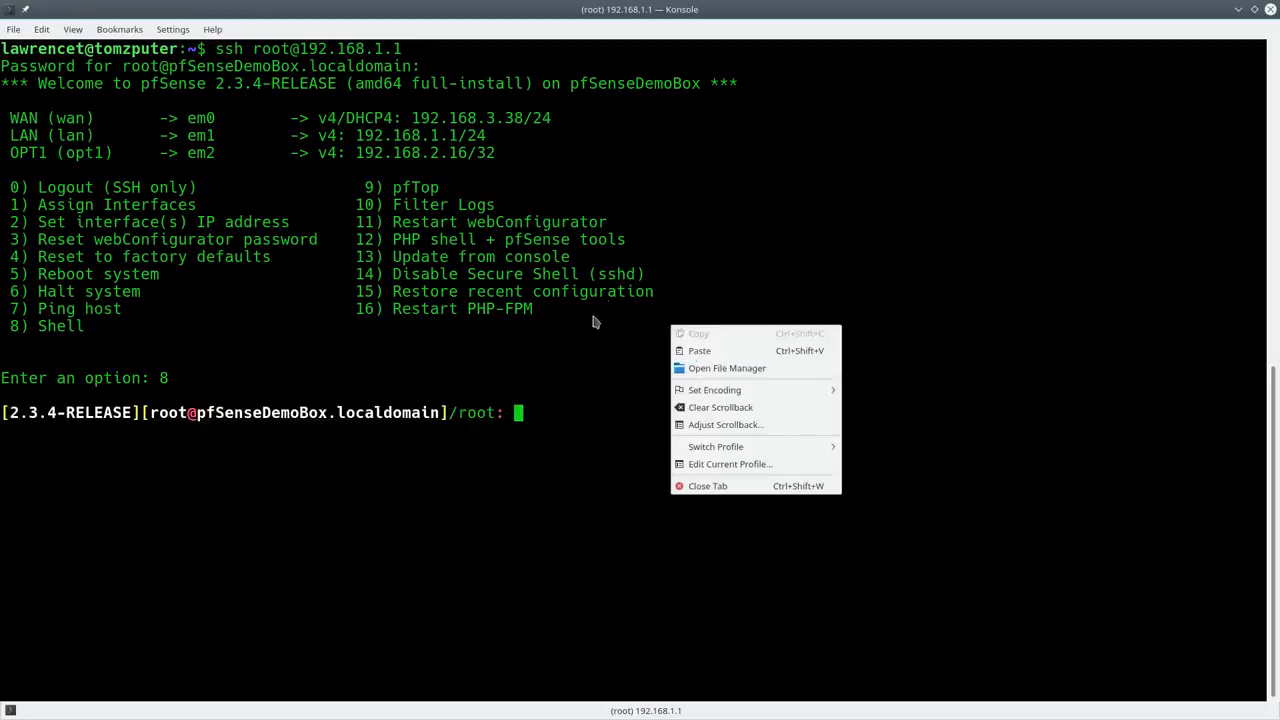
left_click(728, 350)
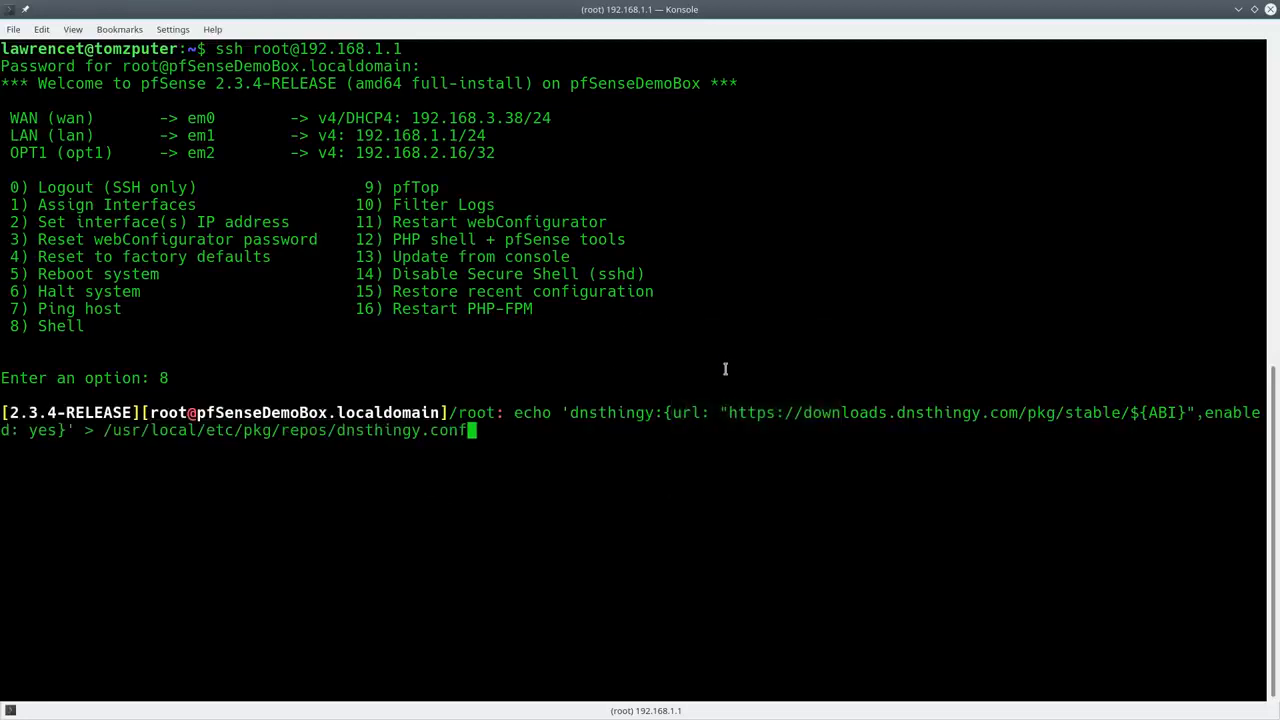
key("Return")
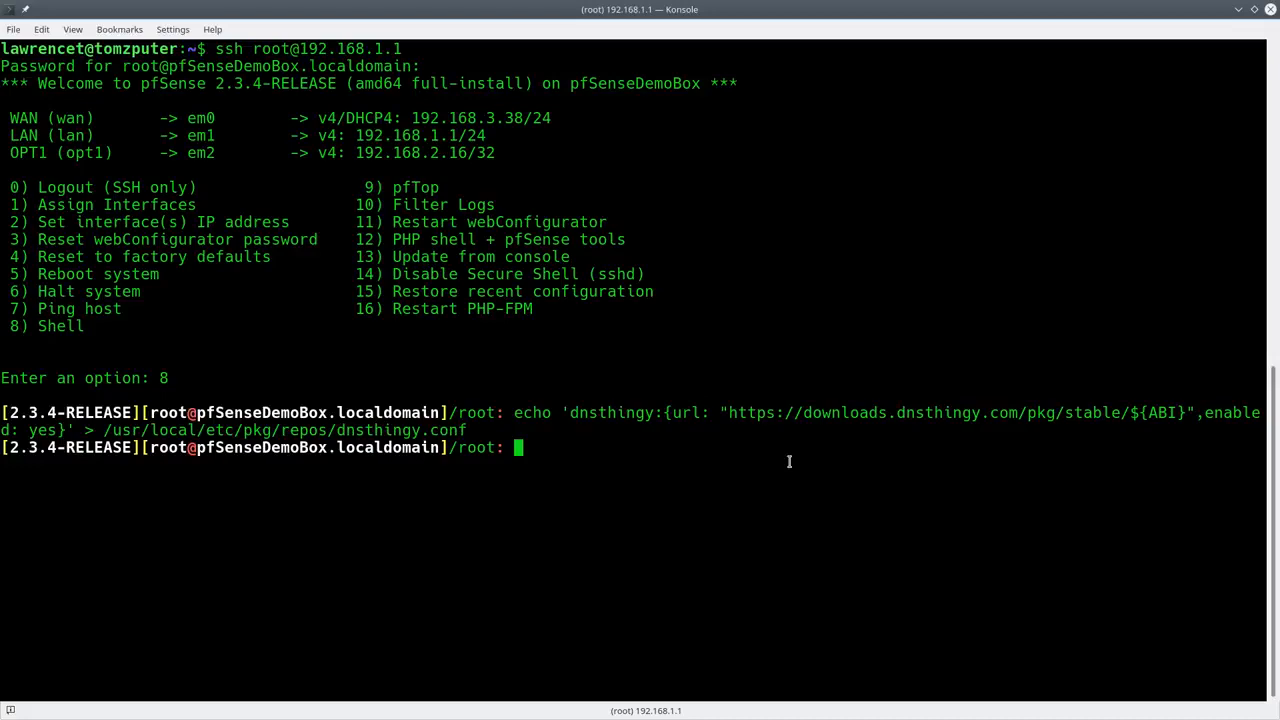
- Exit the shell, log out with option 0, and un-maximize the terminal window
type("exit")
key("Return")
type("0")
key("Return")
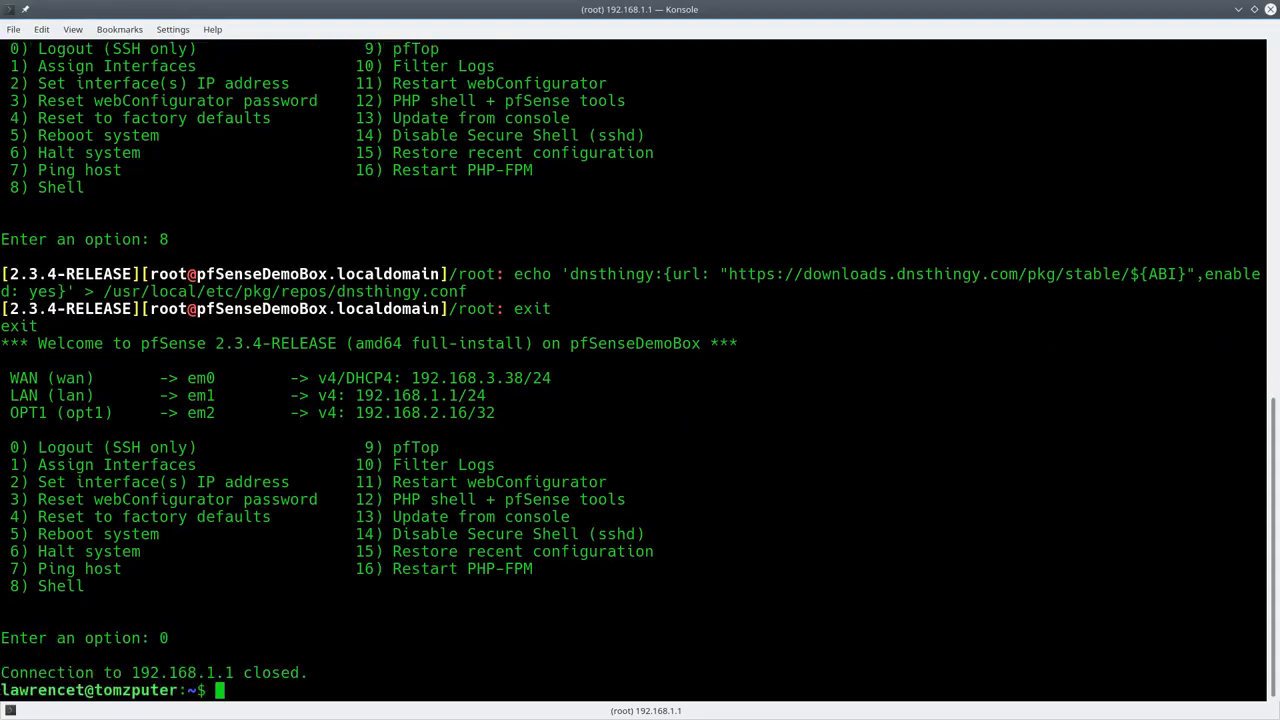
double_click(628, 8)
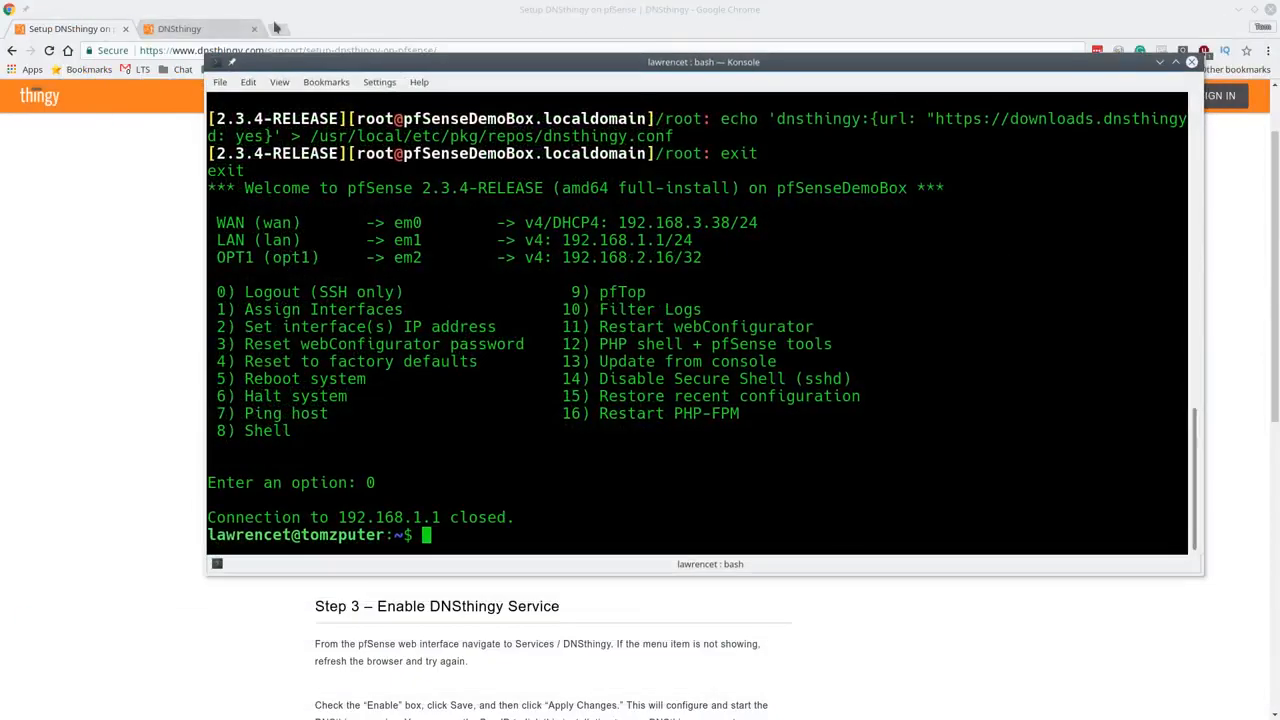
- Open 192.168.1.1 in a new tab and log in with the admin account and password
left_click(277, 28)
type("192.168.3.1:10443")
key("Down")
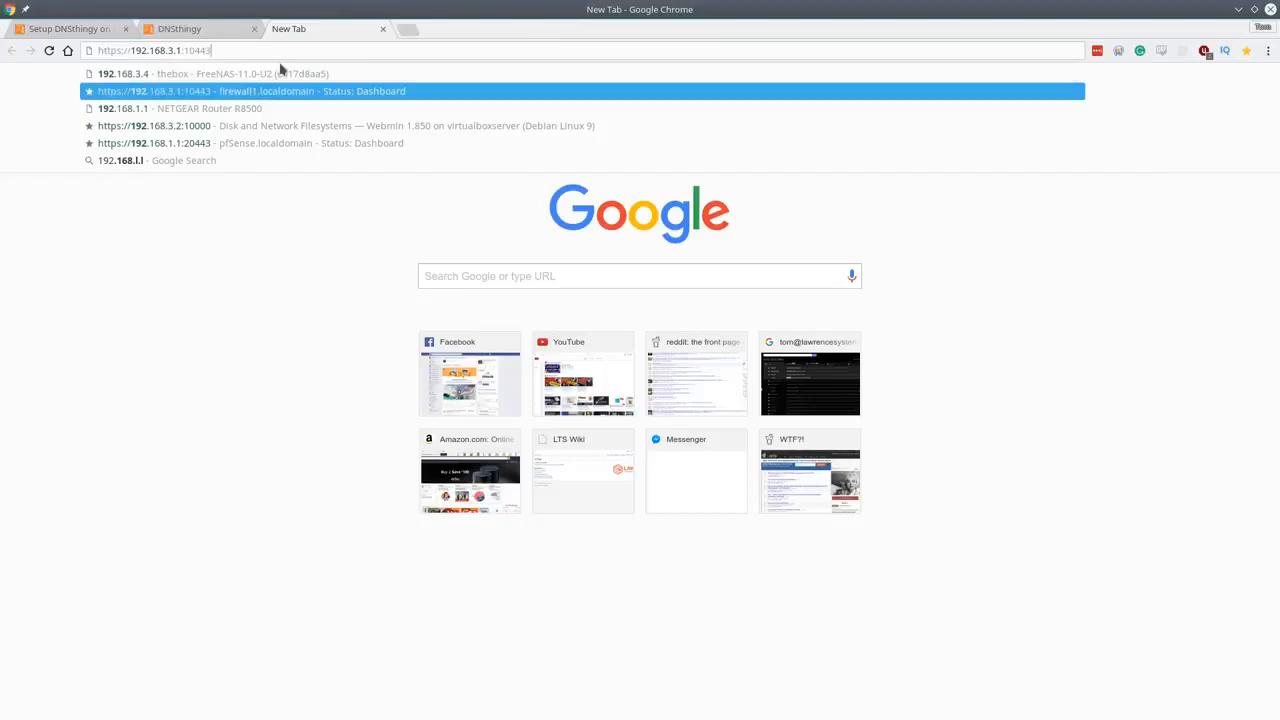
key("Down")
key("Return")
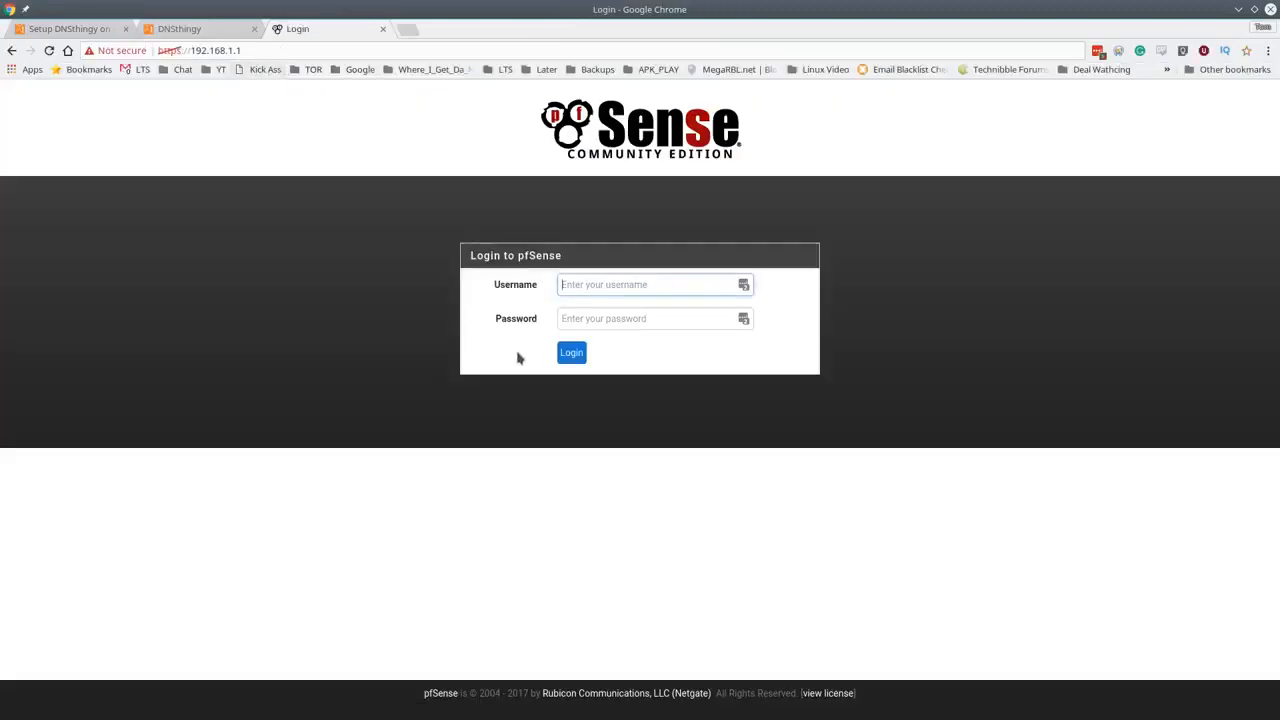
type("admin")
key("Tab")
type("•••••")
key("Return")
left_click(1218, 182)
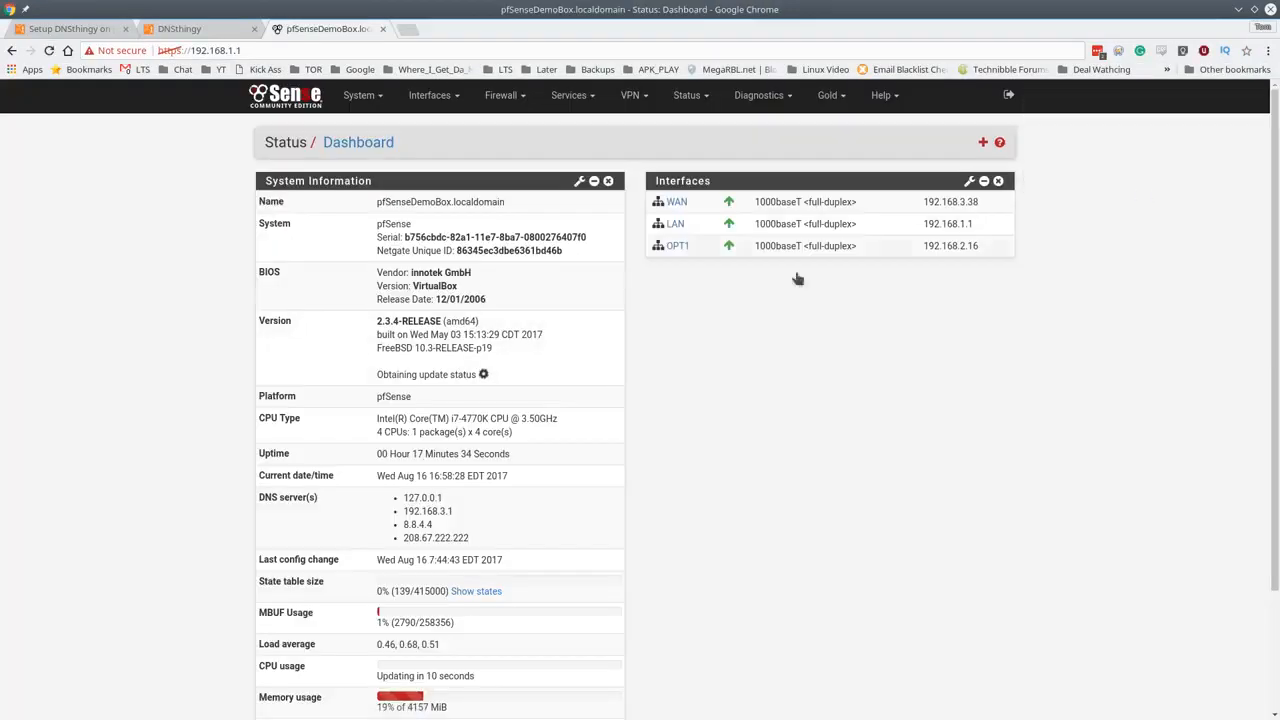
- Go to System > Advanced, then switch back to the DNSthingy setup guide
left_click(365, 98)
left_click(364, 124)
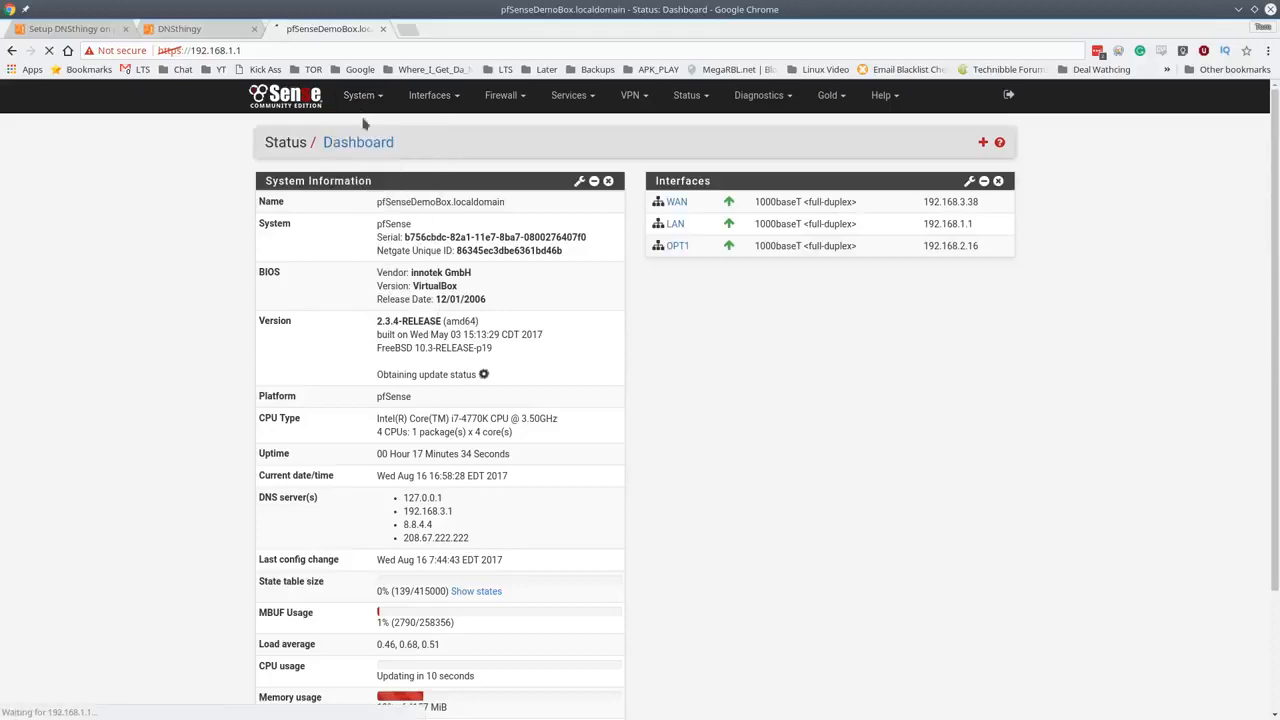
left_click(103, 28)
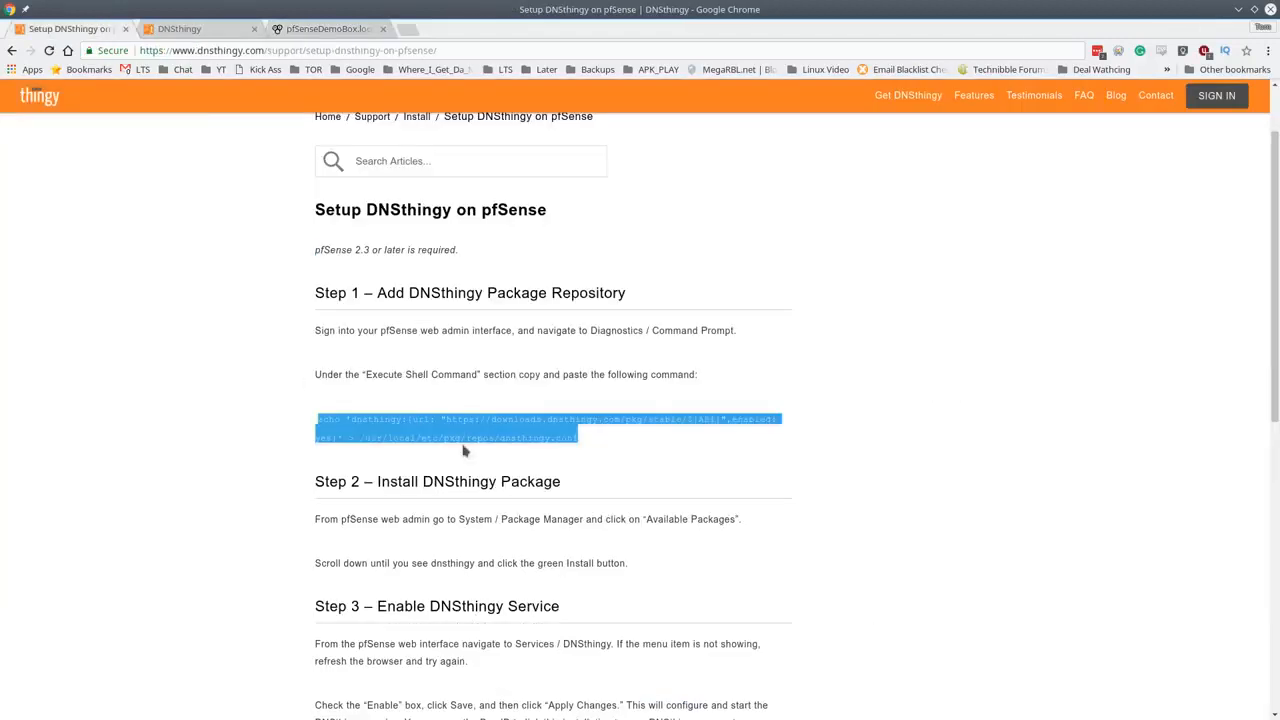
scroll(462, 451, "down", 2)
left_click(618, 372)
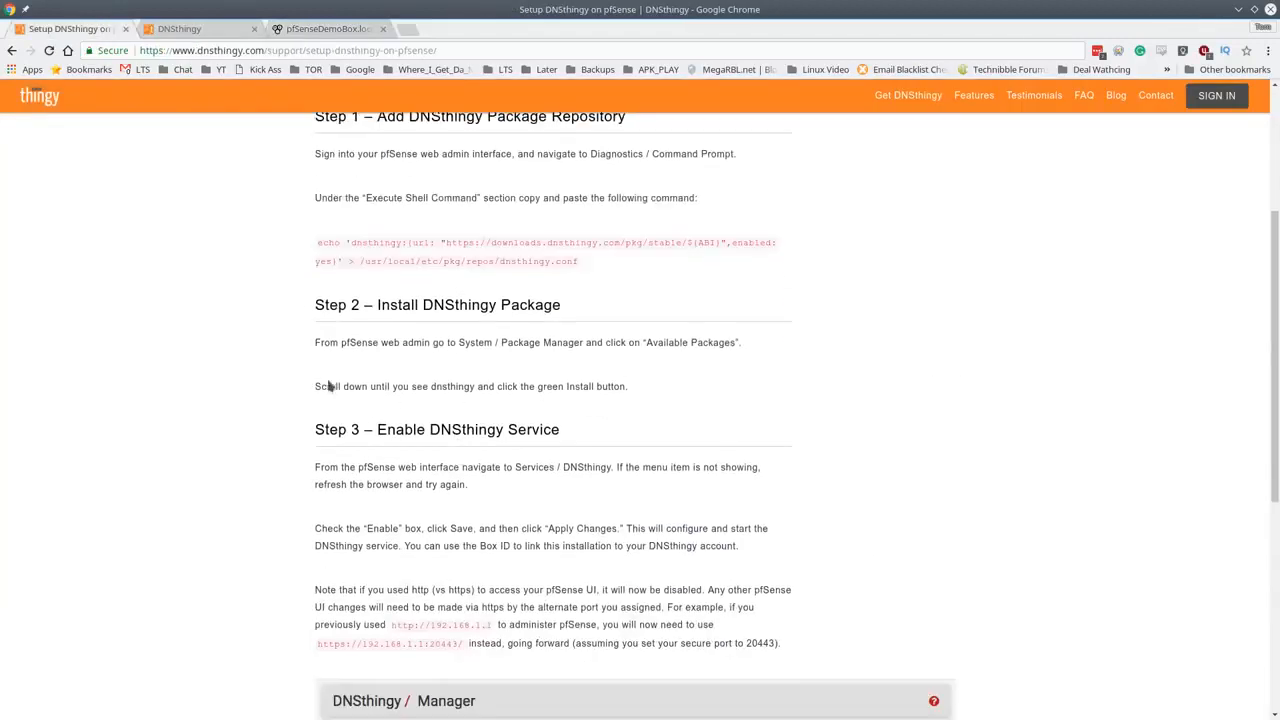
scroll(498, 530, "down", 2)
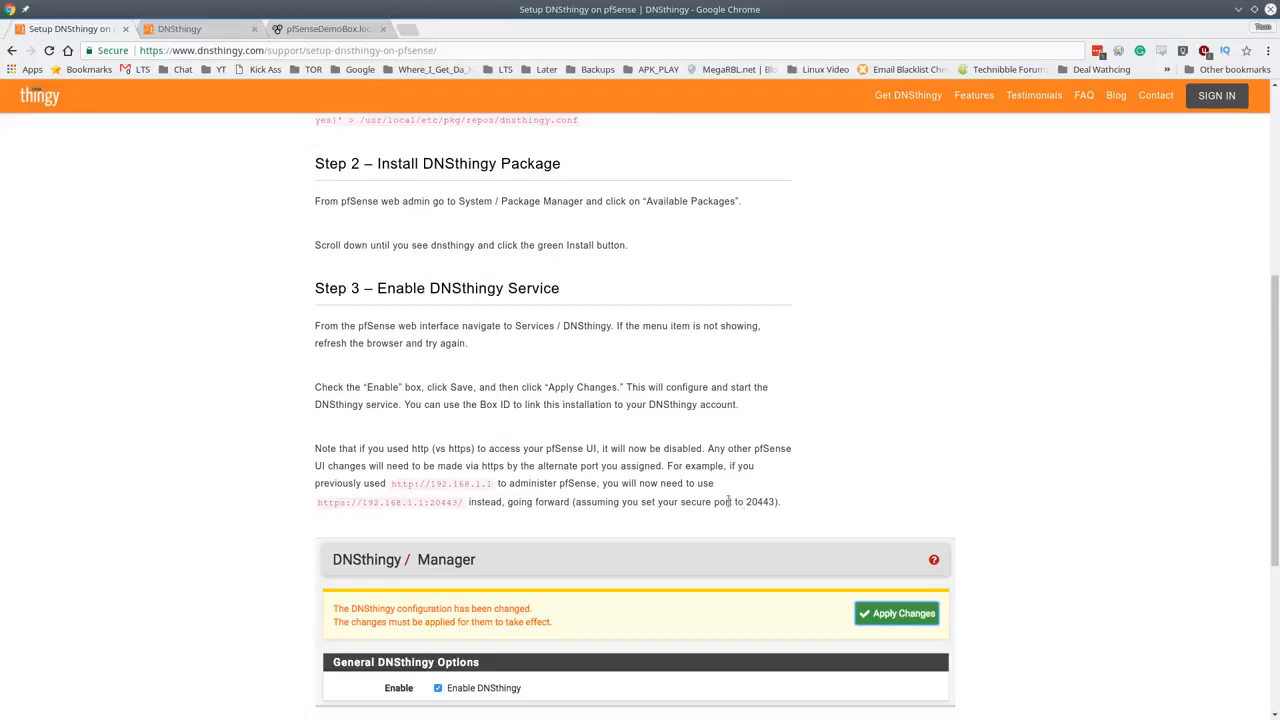
double_click(443, 503)
left_click(445, 507)
left_click_drag(319, 505, 465, 499)
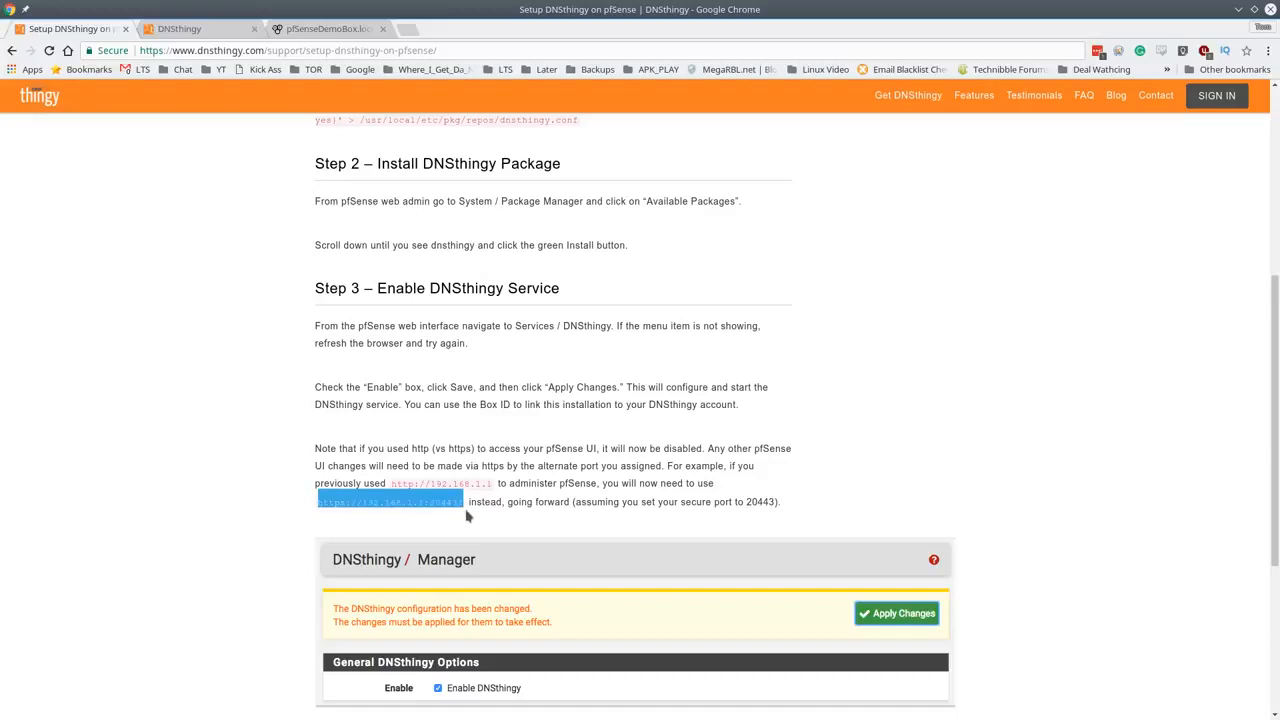
left_click(330, 28)
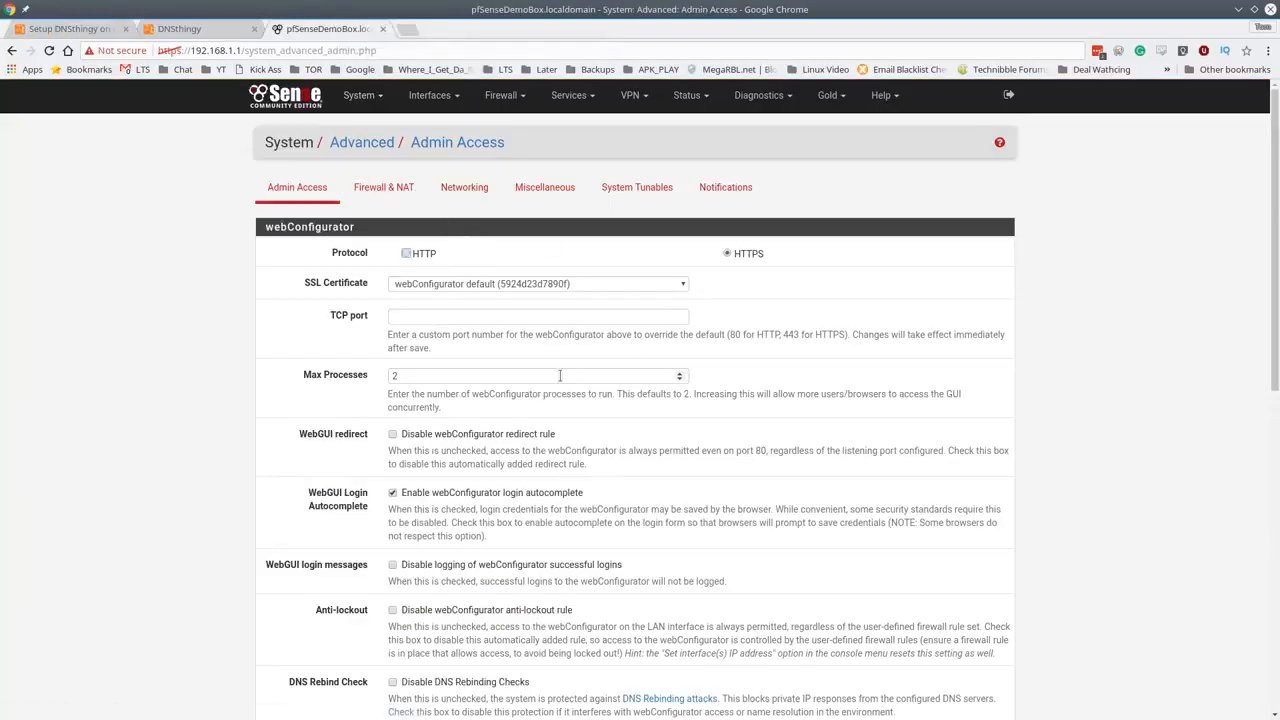
- Set the web admin TCP port to 20443 and save
left_click(465, 319)
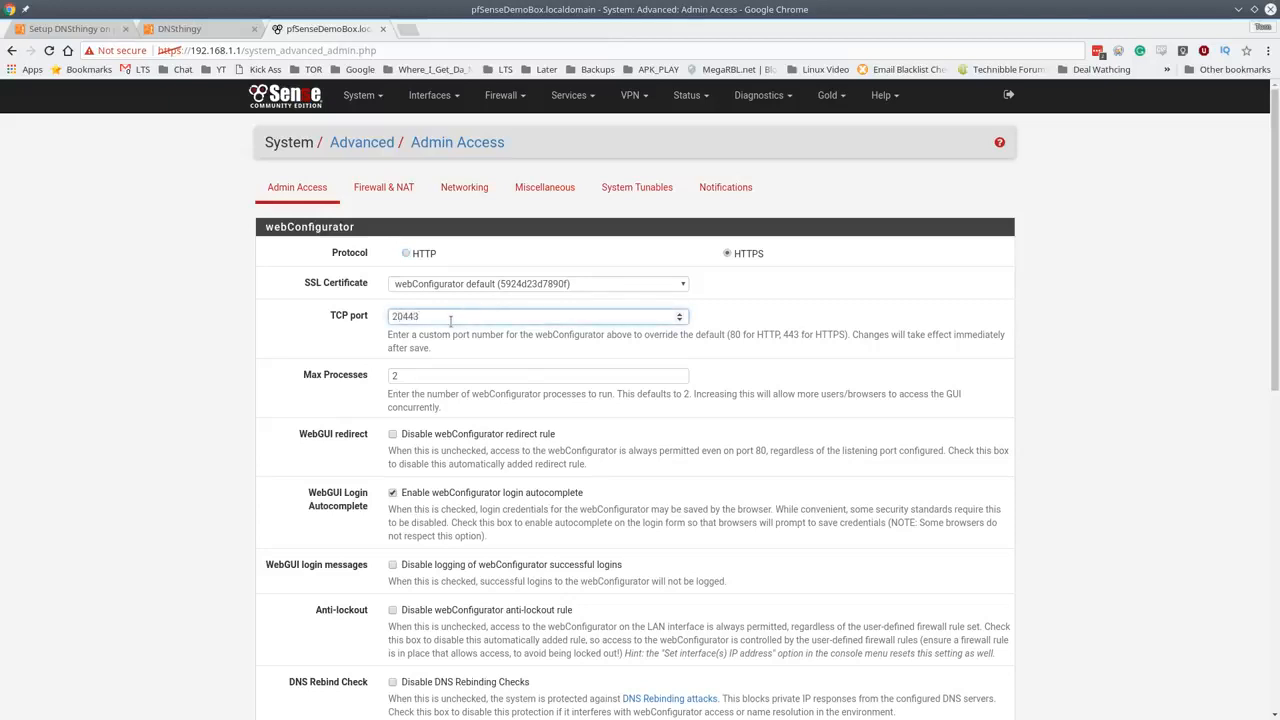
scroll(543, 323, "down", 10)
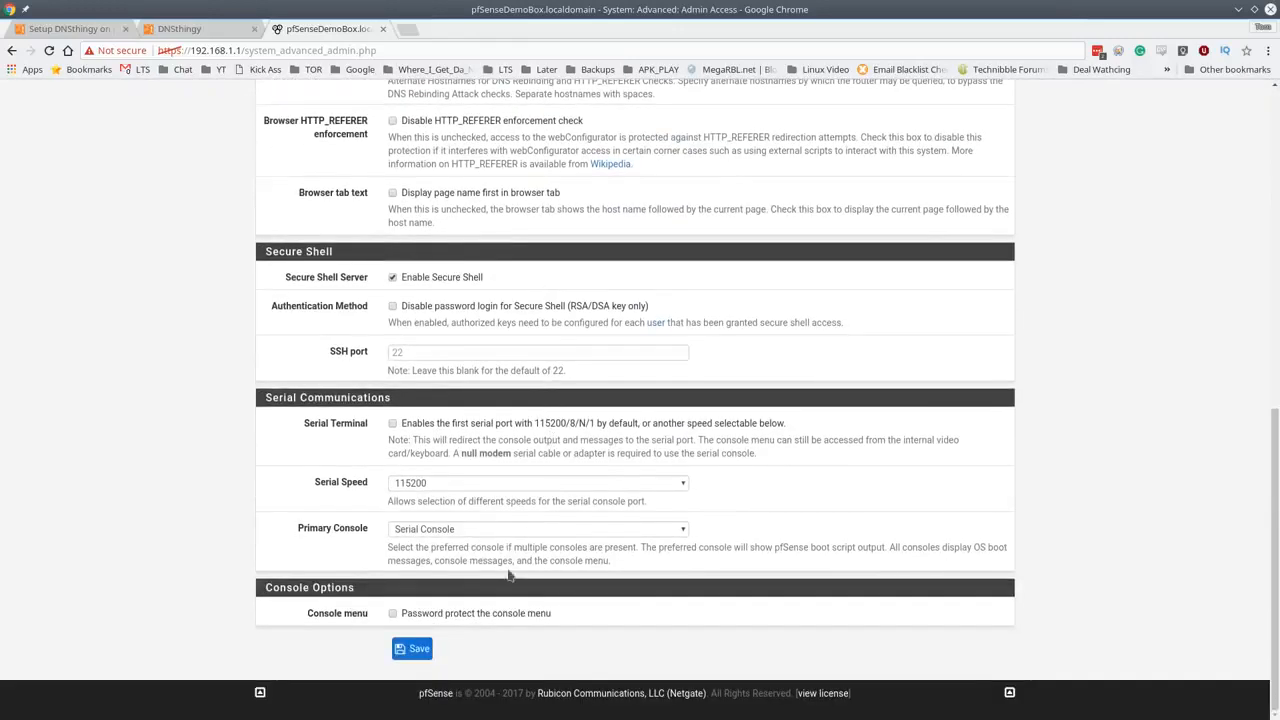
left_click(410, 648)
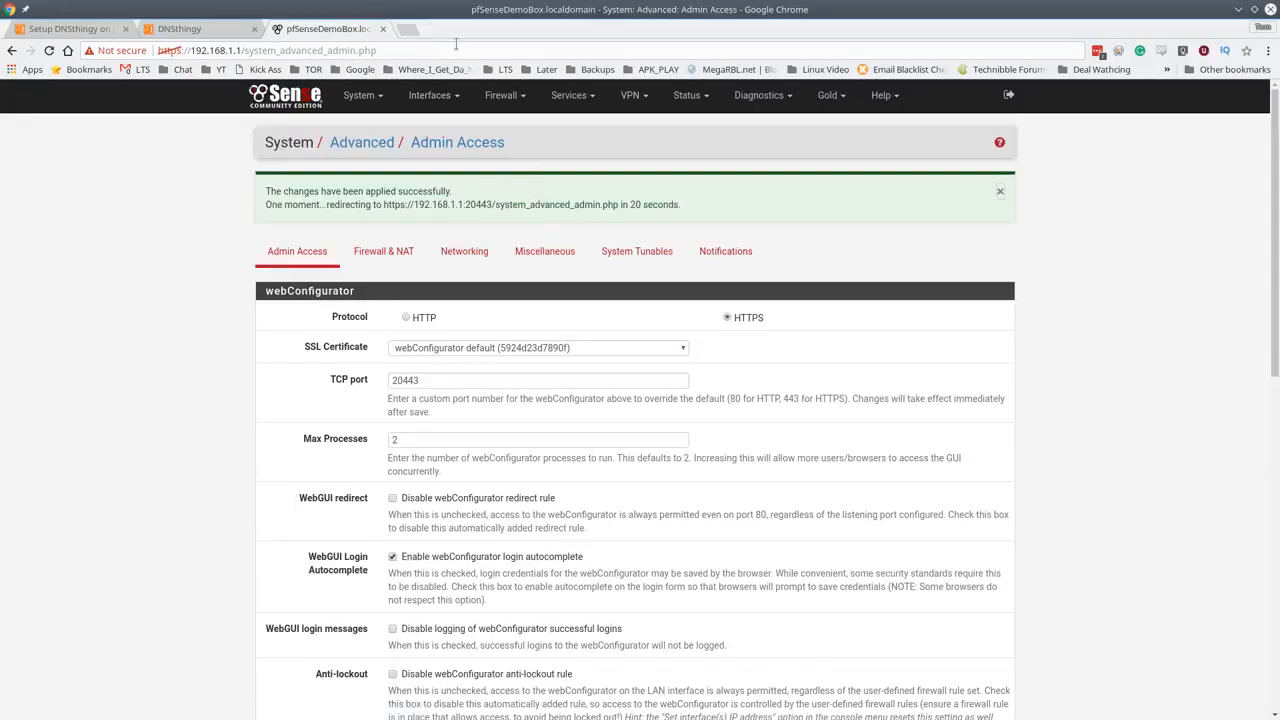
left_click(456, 43)
key("End")
key("ctrl+shift+Left")
key("BackSpace")
key("BackSpace")
type(":20443")
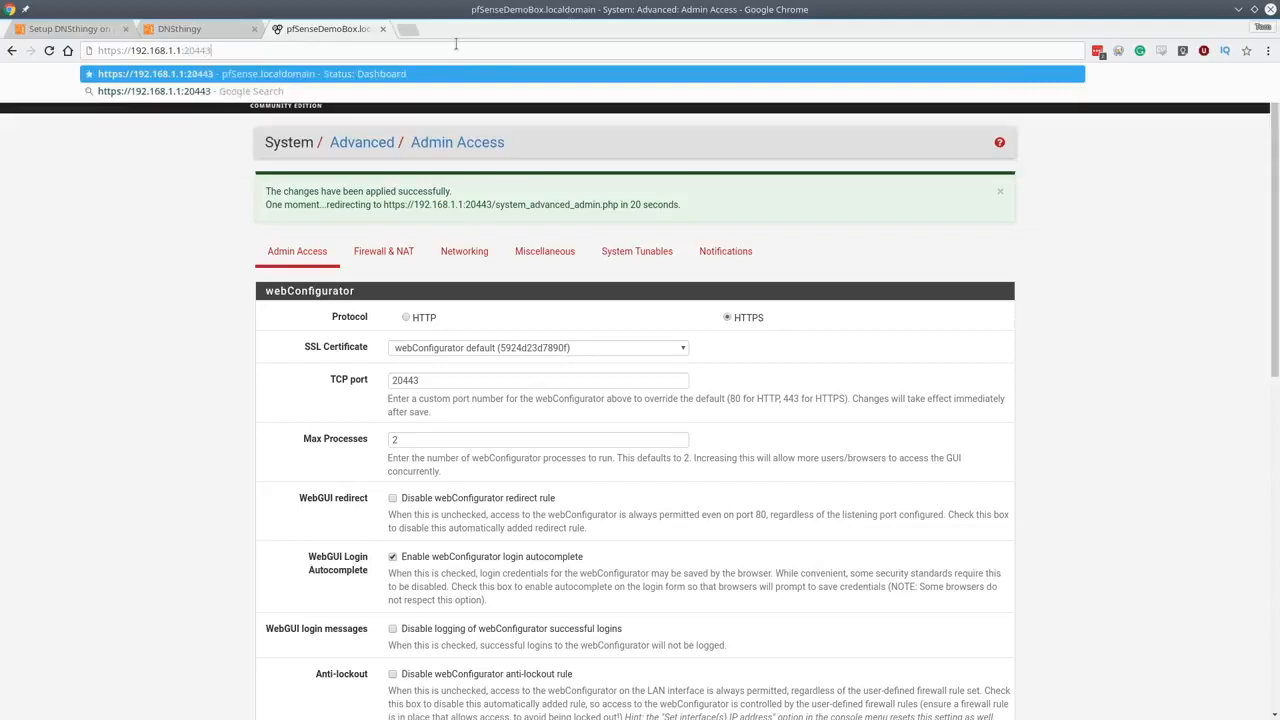
key("Return")
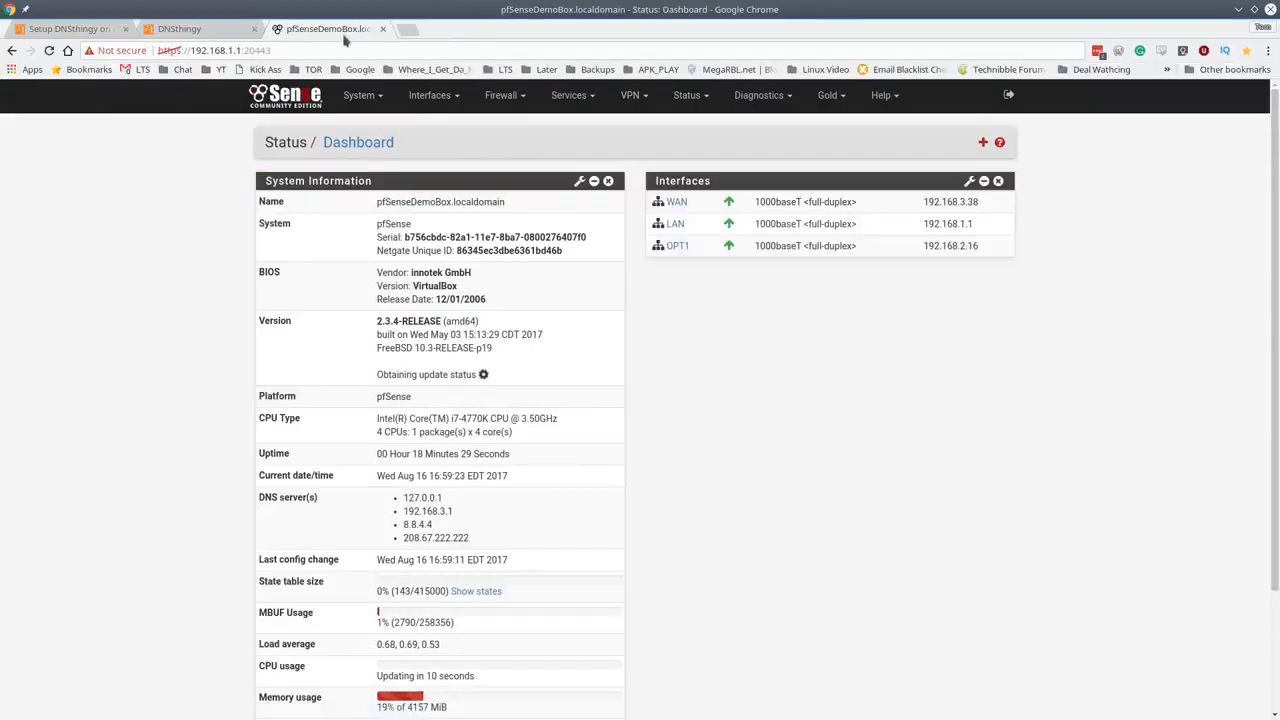
left_click(335, 50)
left_click(335, 50)
- Search Available Packages for 'dns', then install and confirm pfSense-pkg-dnsthingy
left_click(377, 104)
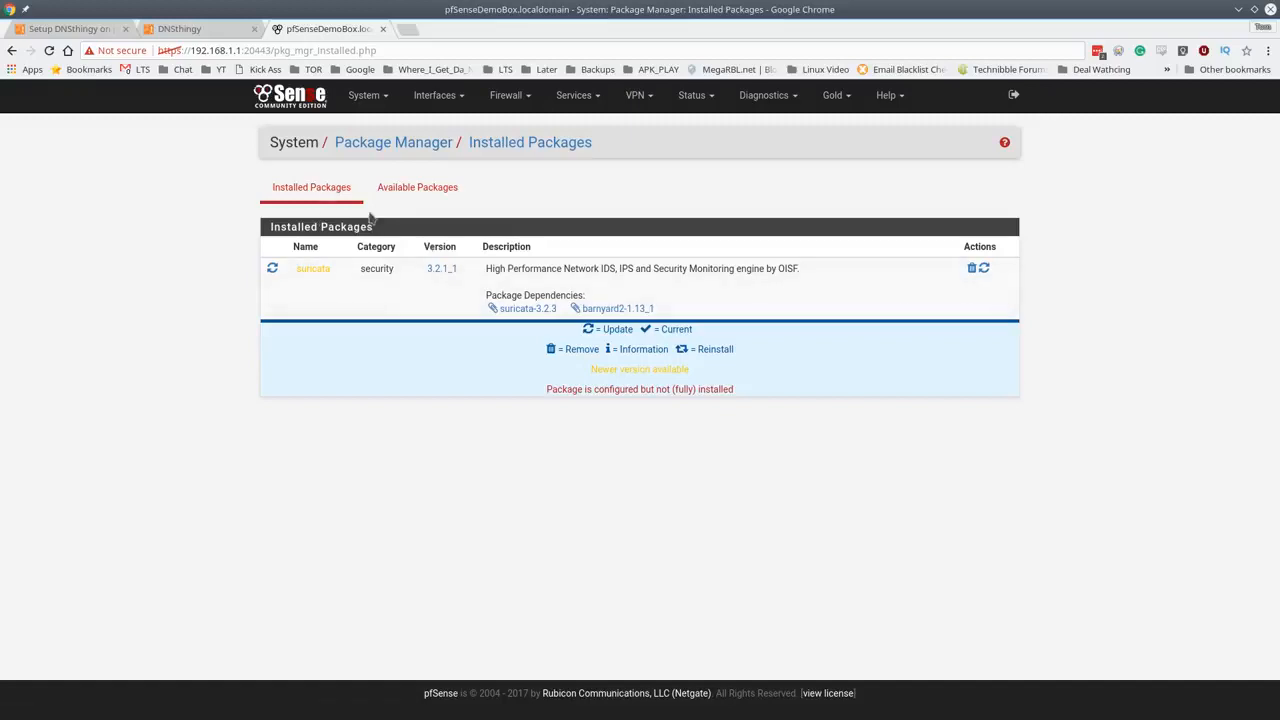
left_click(395, 192)
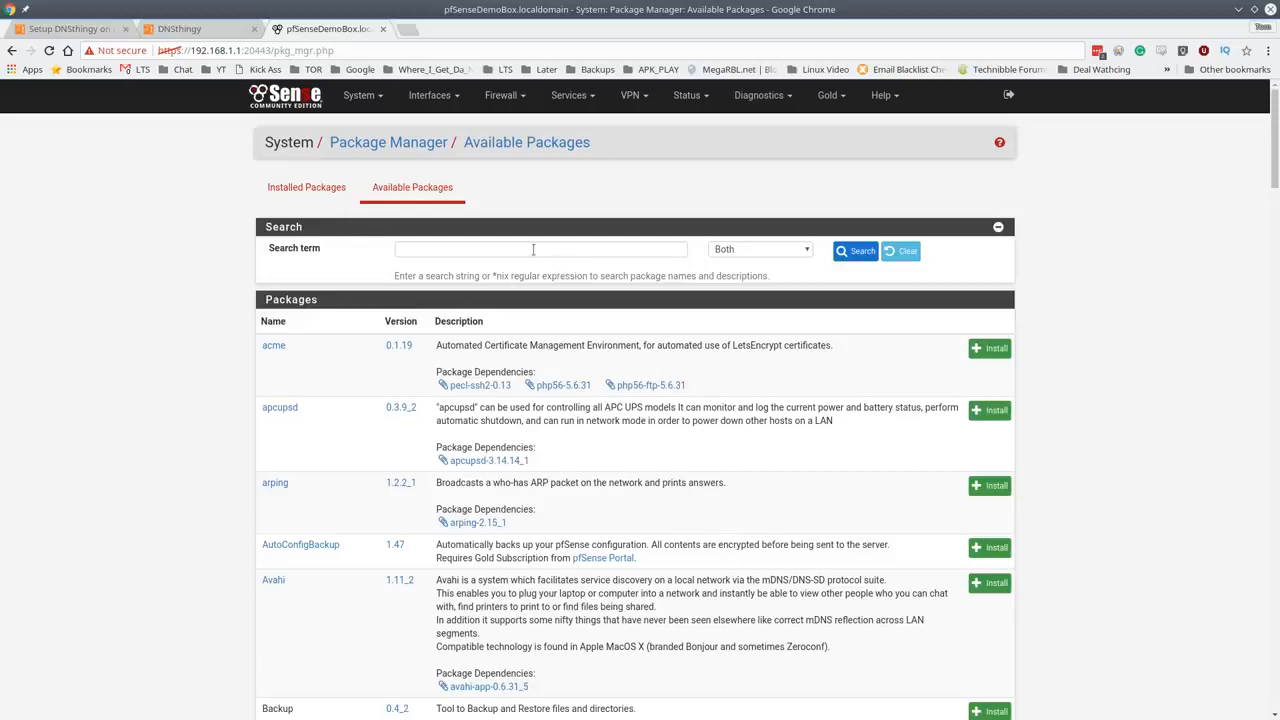
scroll(565, 420, "down", 5)
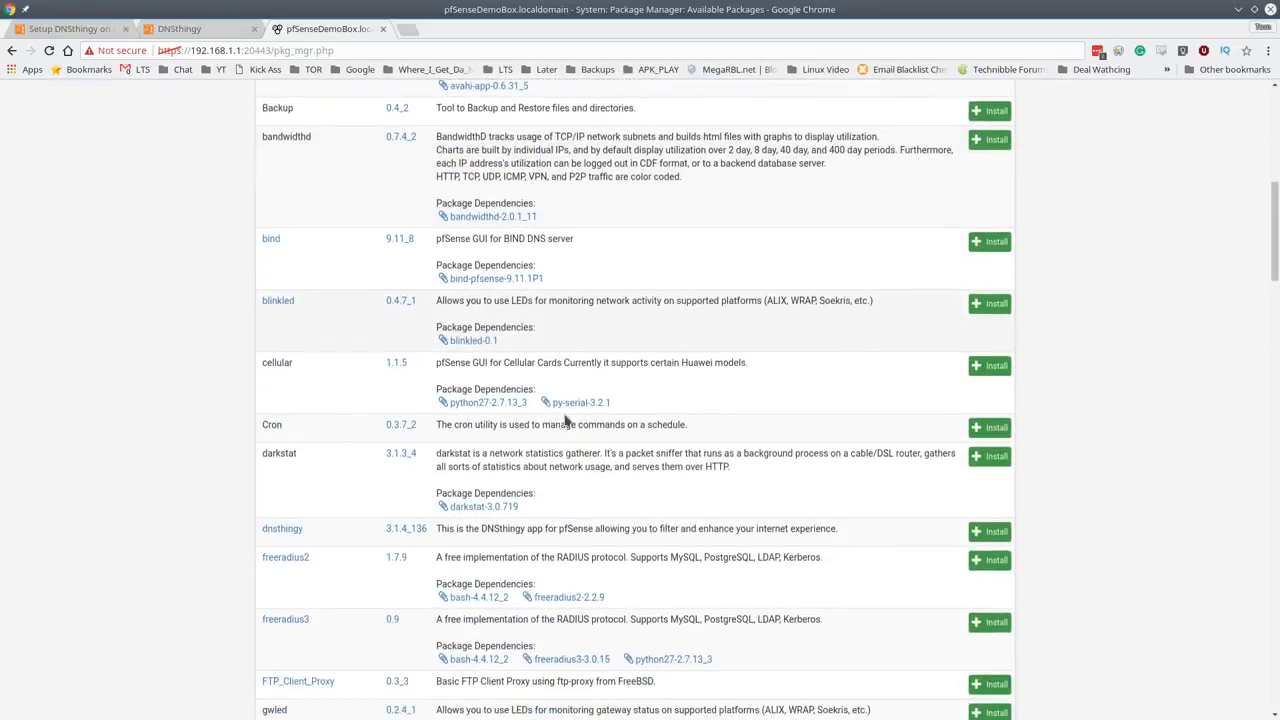
scroll(565, 420, "up", 6)
left_click(438, 248)
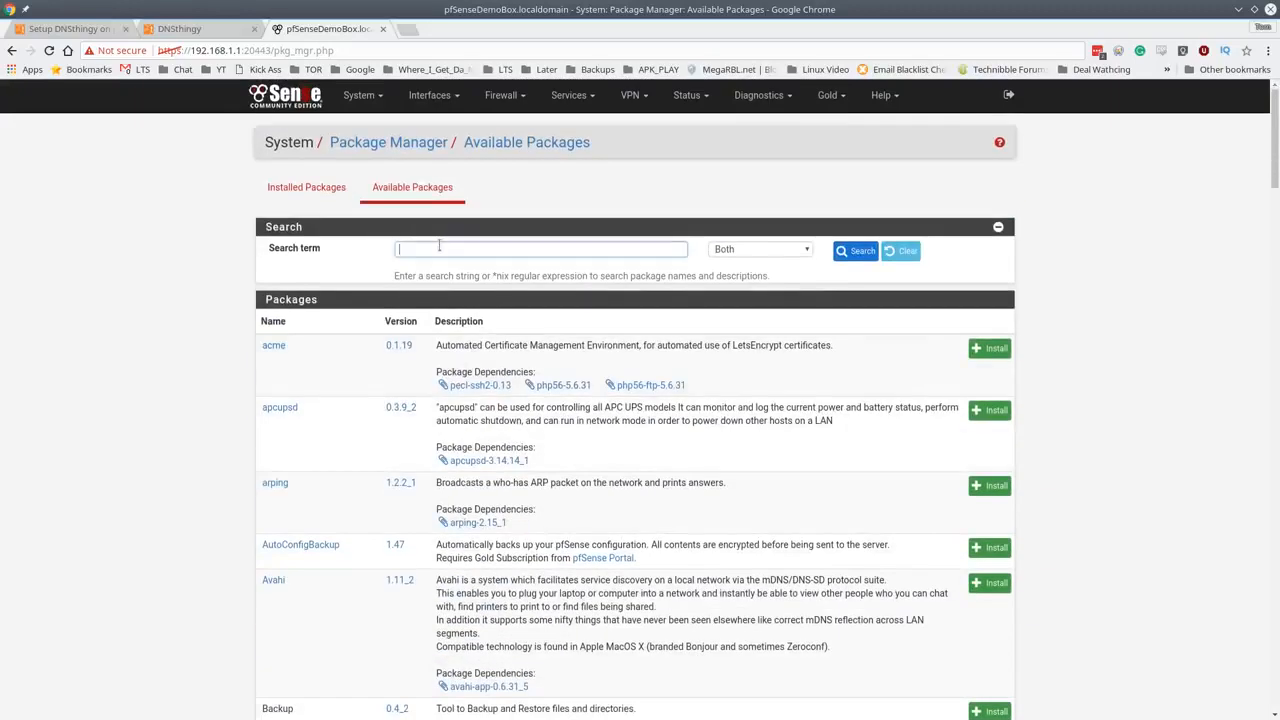
type("dns")
left_click(862, 251)
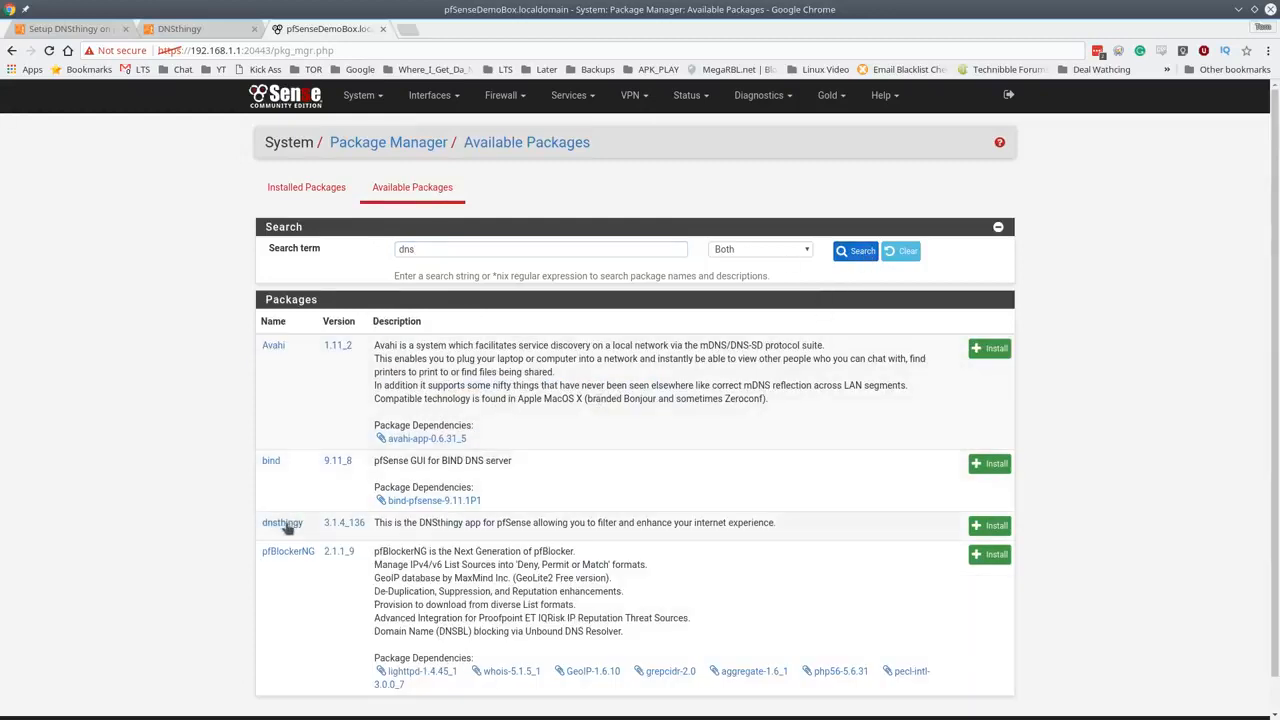
left_click(995, 527)
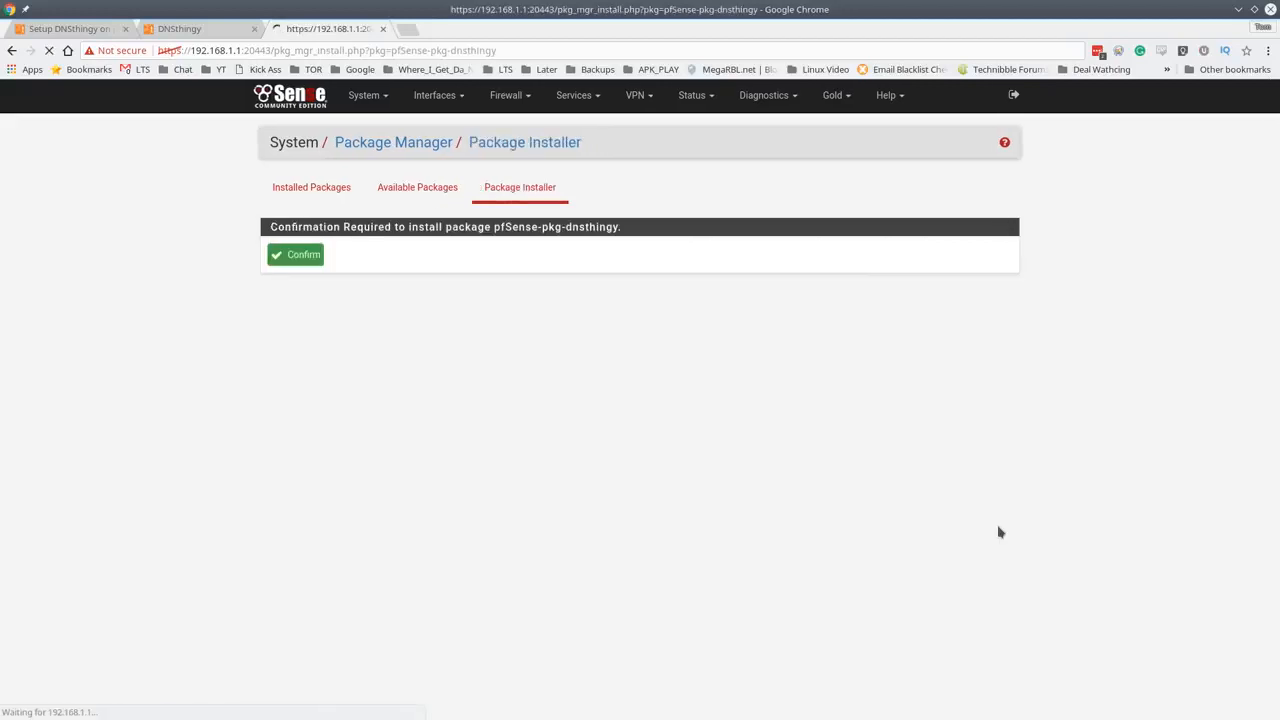
left_click(295, 256)
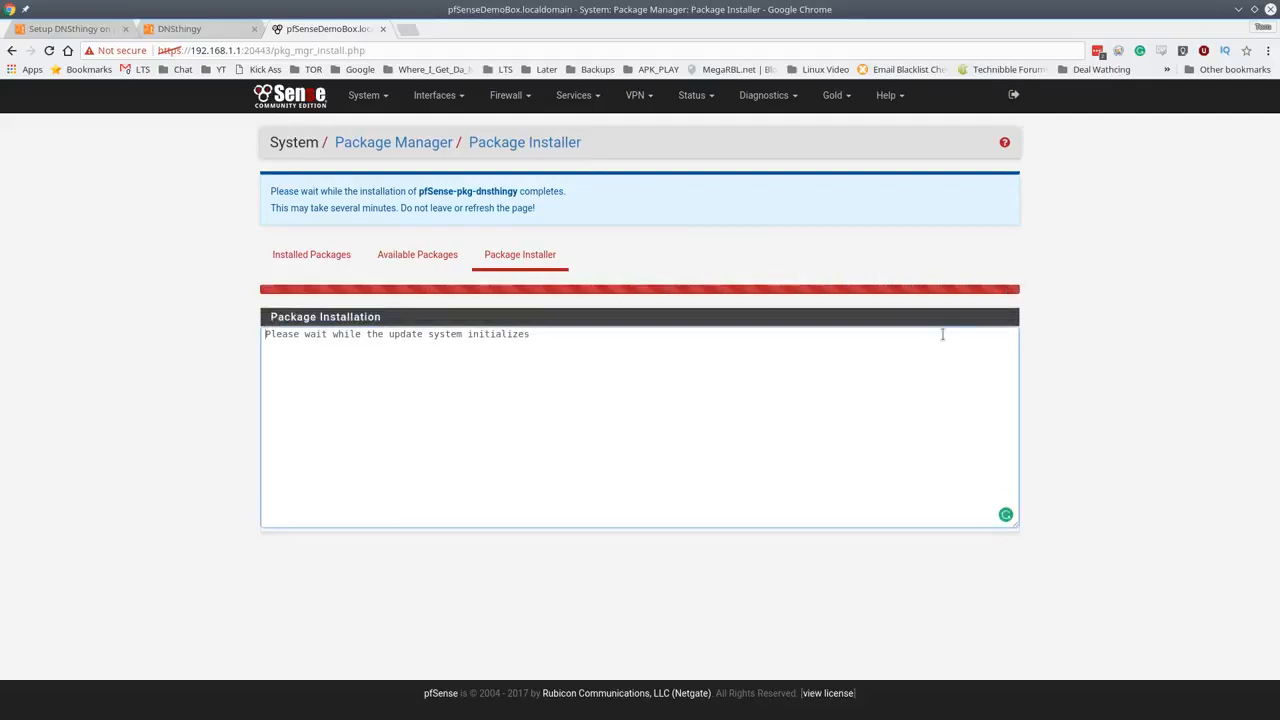
left_click(578, 96)
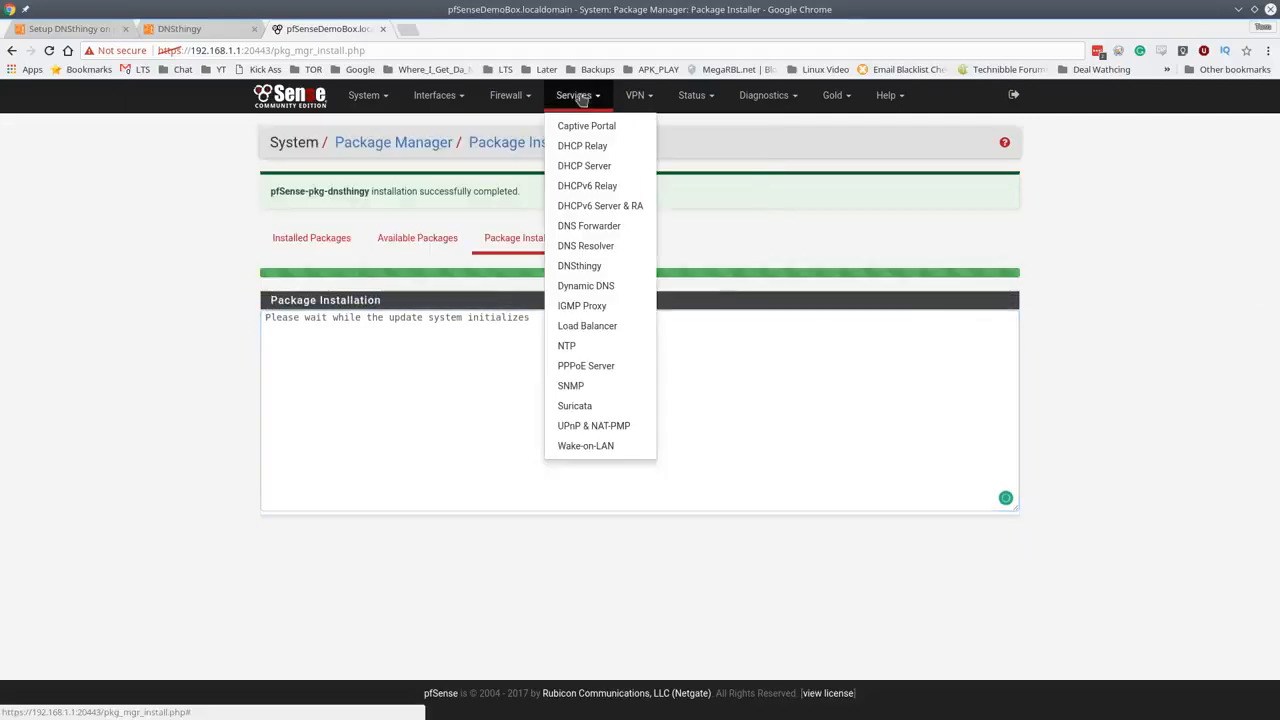
- Save and apply the DNSthingy Manager settings so the service restarts with its firewall rules
left_click(580, 266)
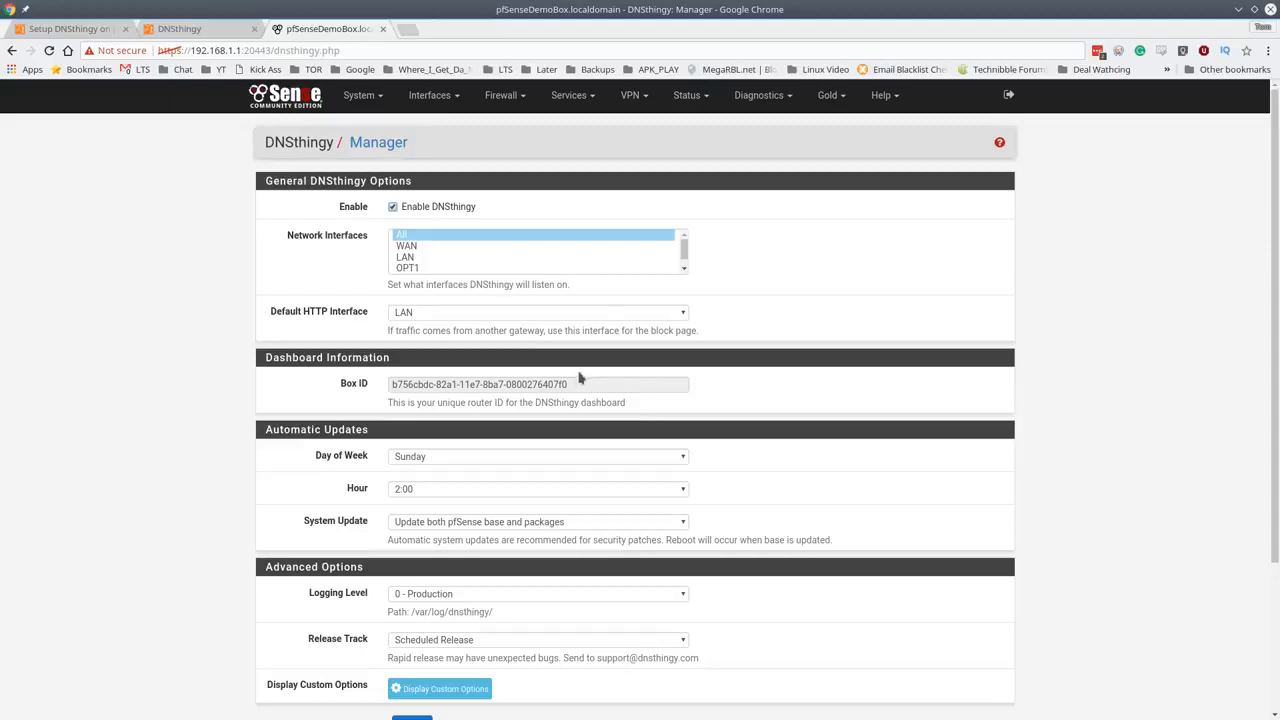
scroll(585, 380, "down", 2)
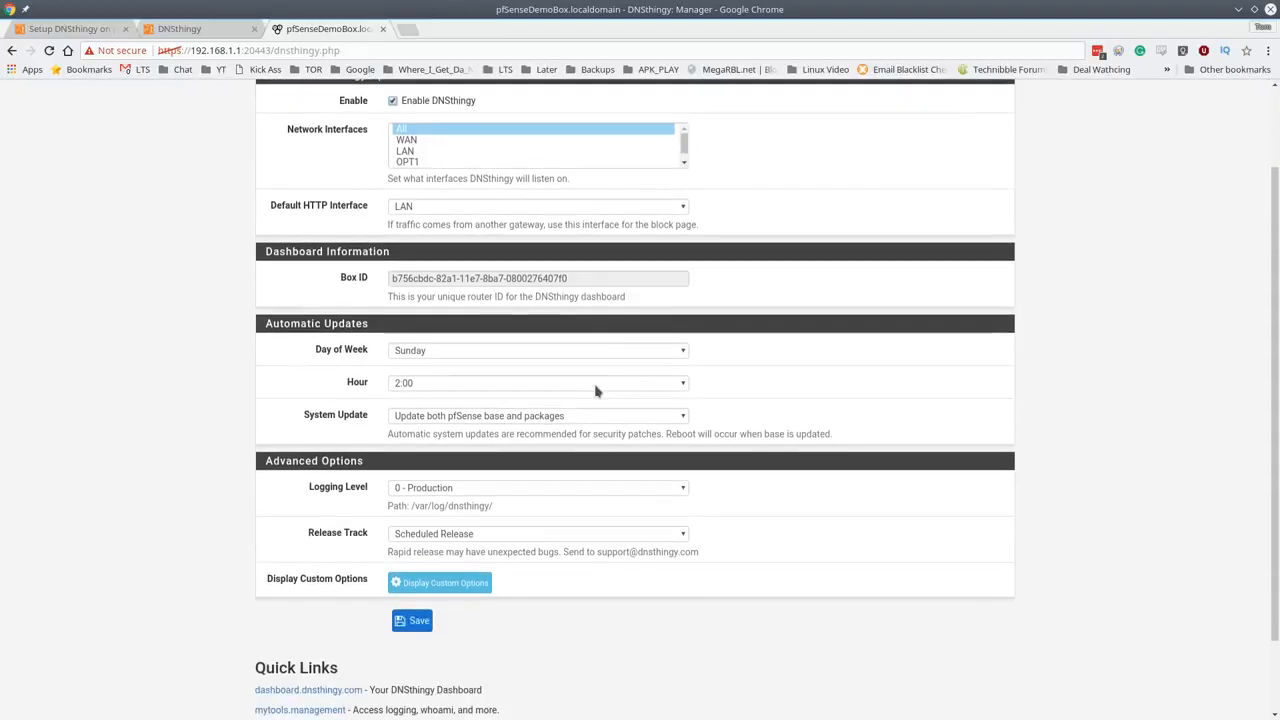
left_click(414, 630)
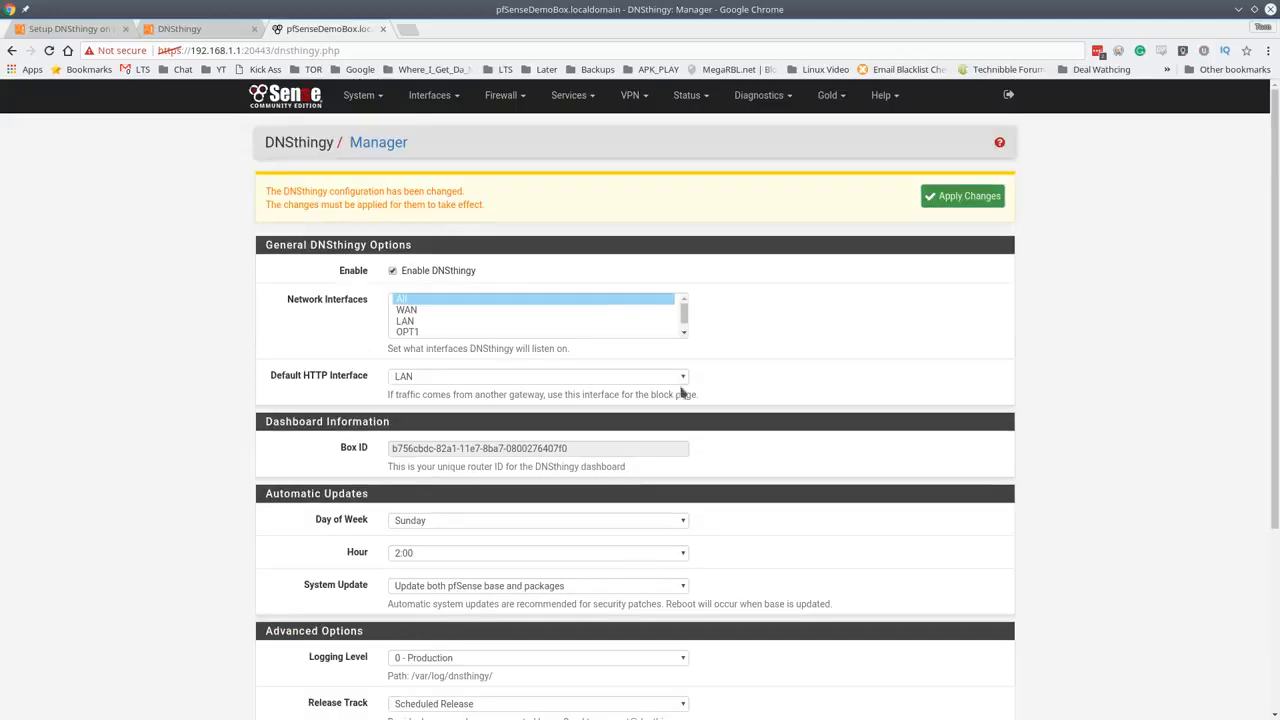
left_click(966, 197)
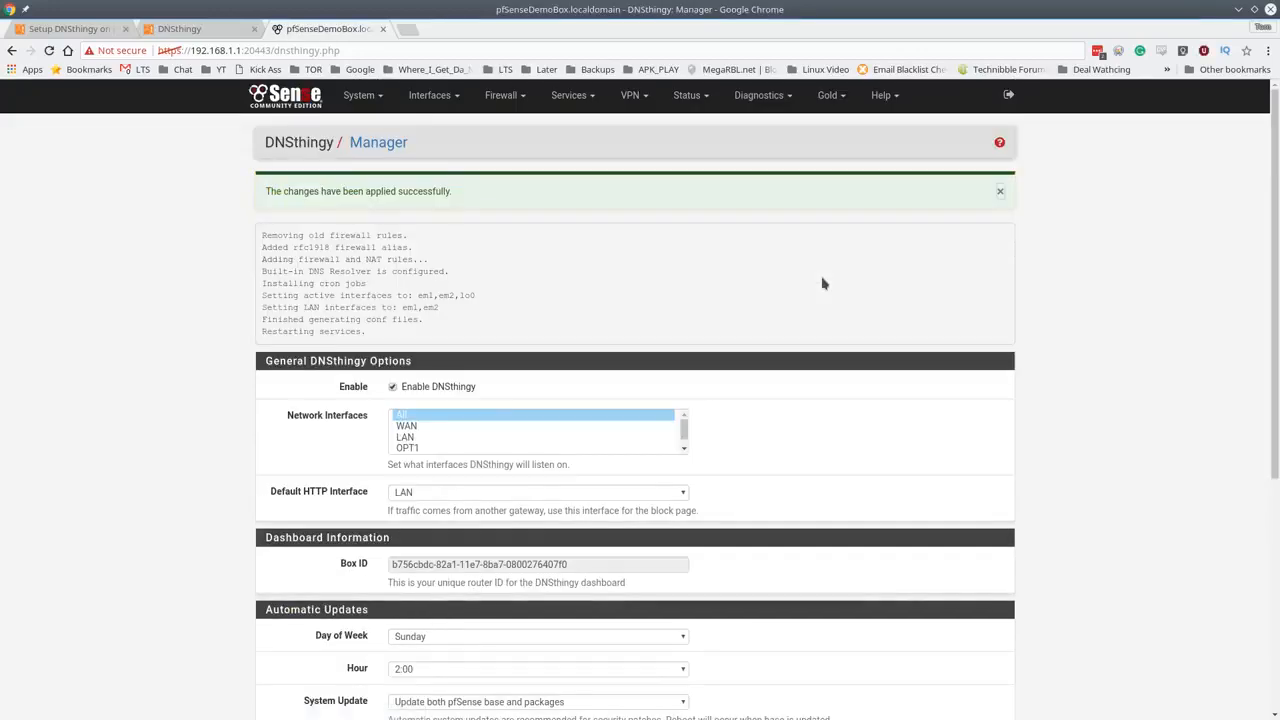
- Select and copy the Box ID from the DNSthingy settings page
scroll(822, 284, "down", 5)
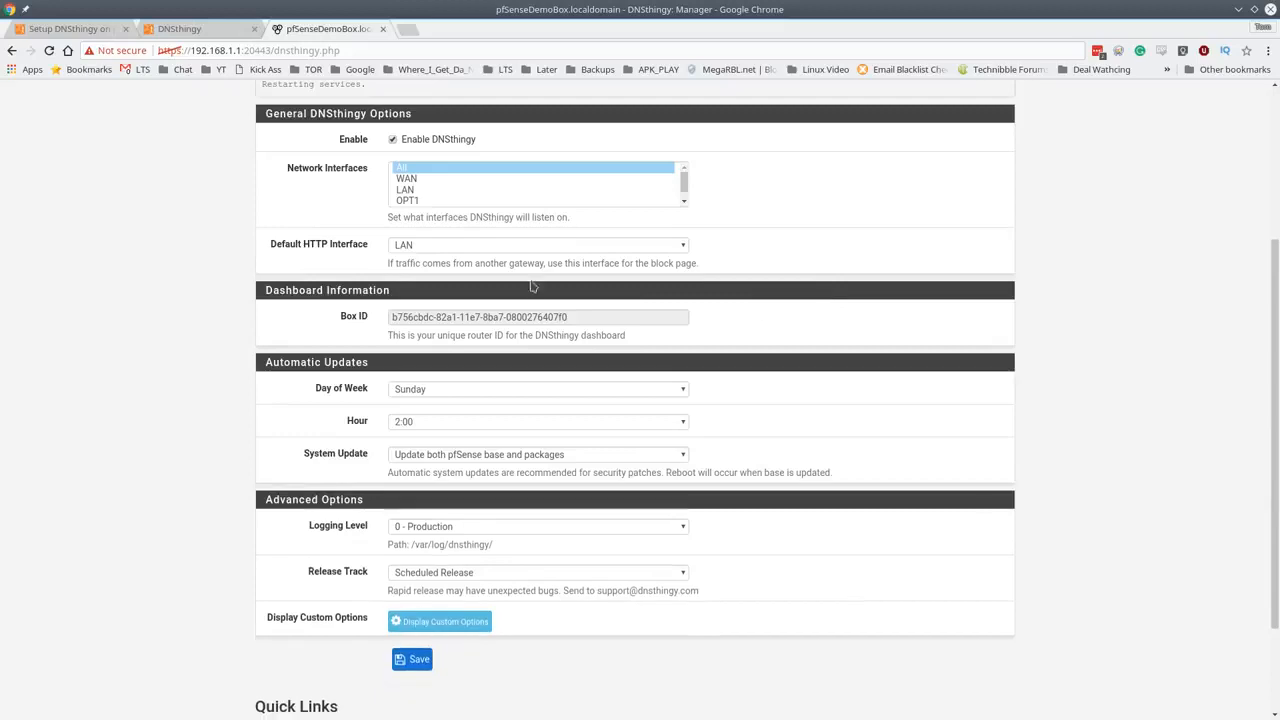
double_click(430, 318)
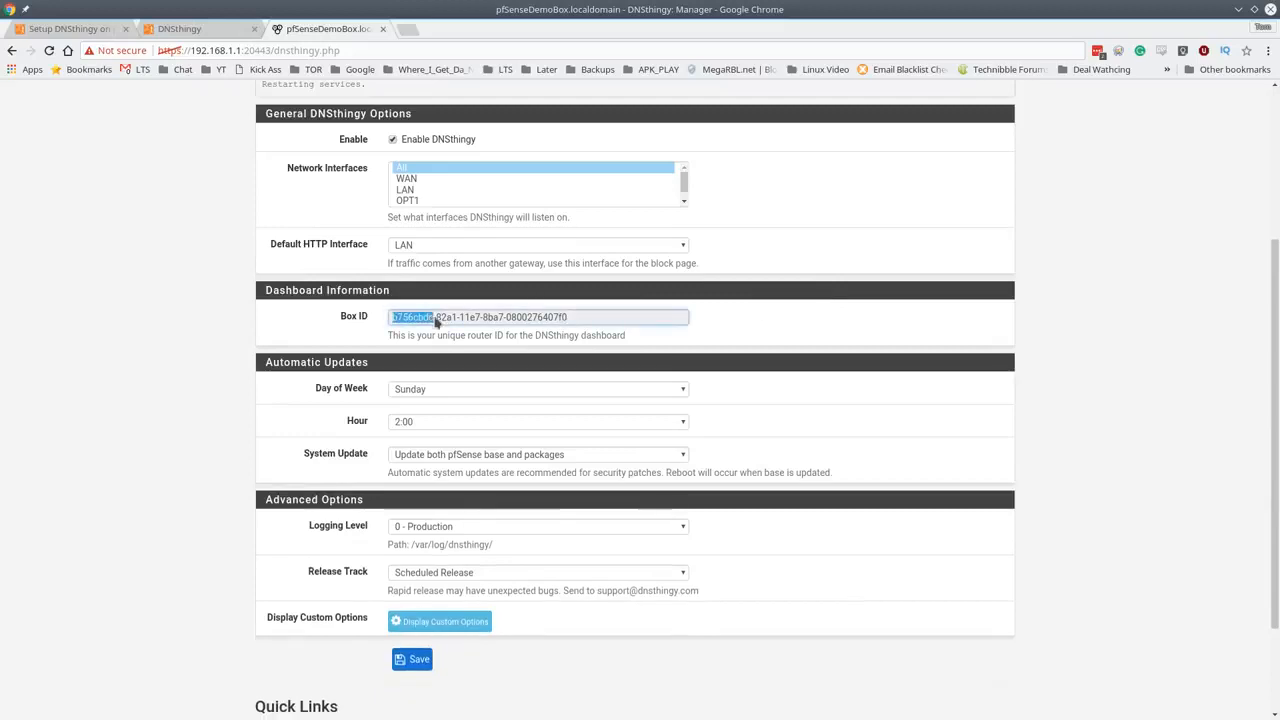
triple_click(437, 323)
right_click(437, 323)
left_click(465, 328)
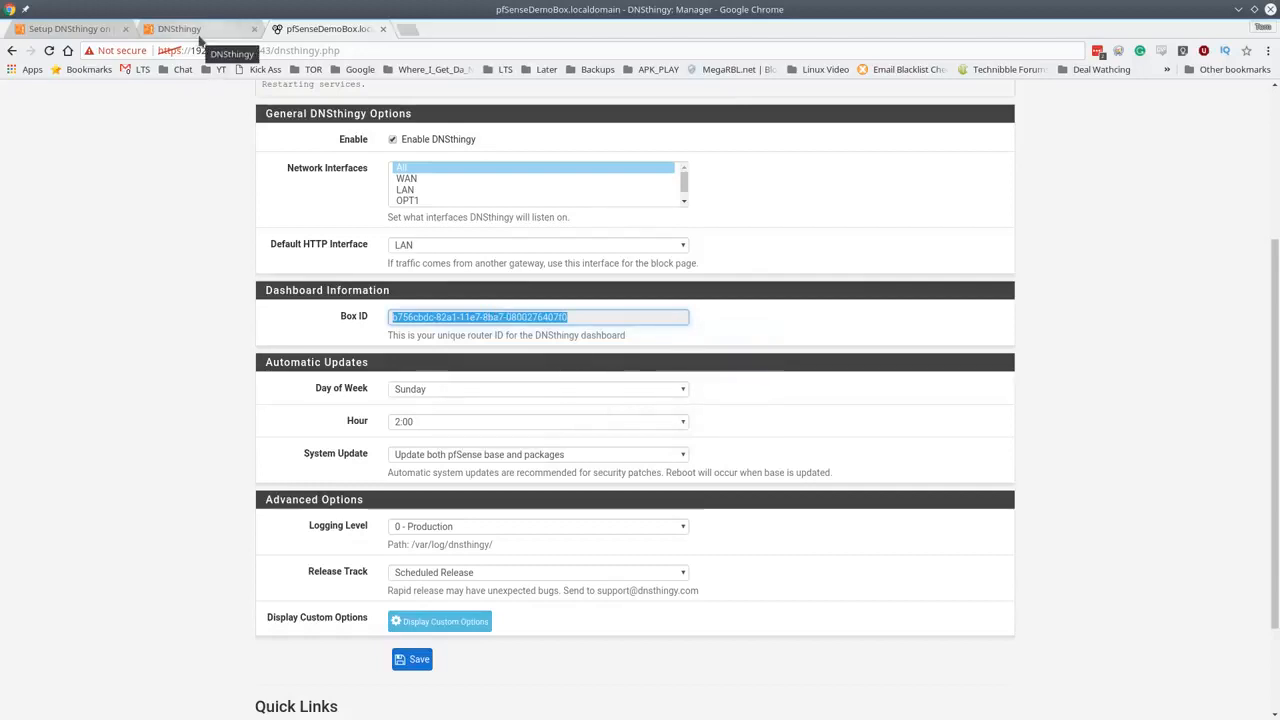
- Paste the copied Box ID into the DNSthingy dashboard's Router field and add the box
left_click(212, 30)
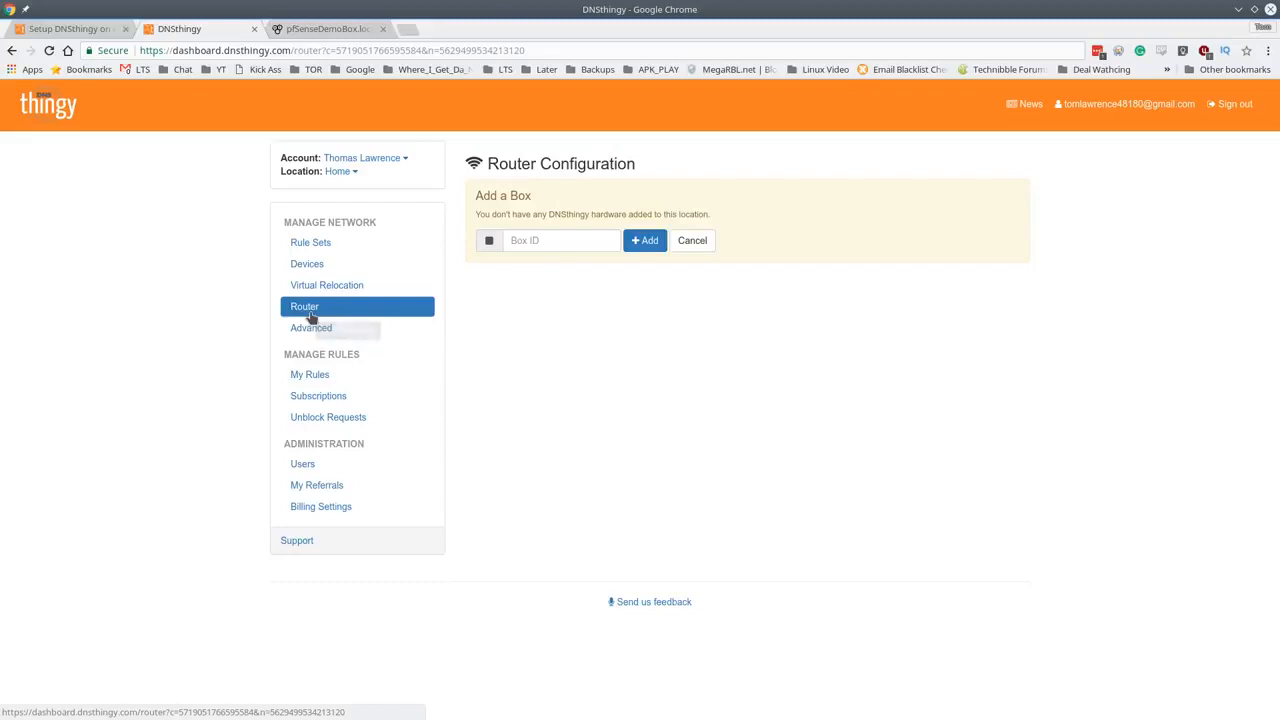
left_click(560, 238)
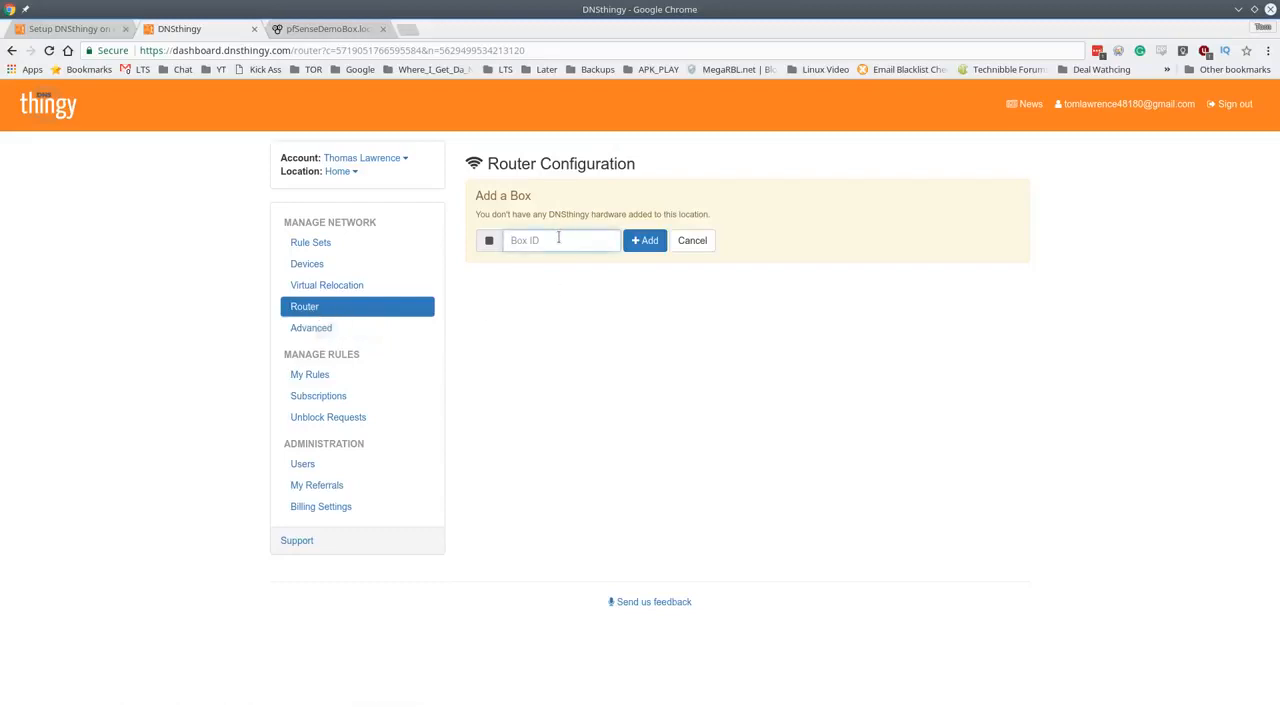
key("ctrl+v")
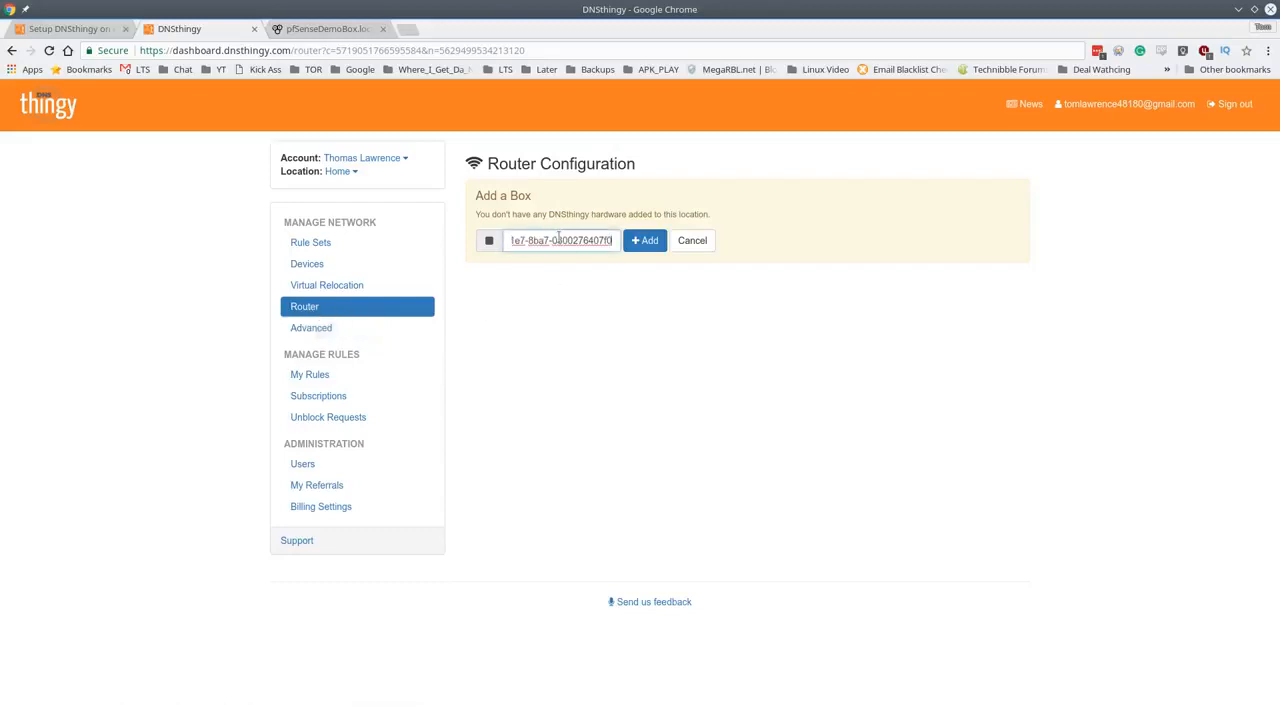
left_click(646, 243)
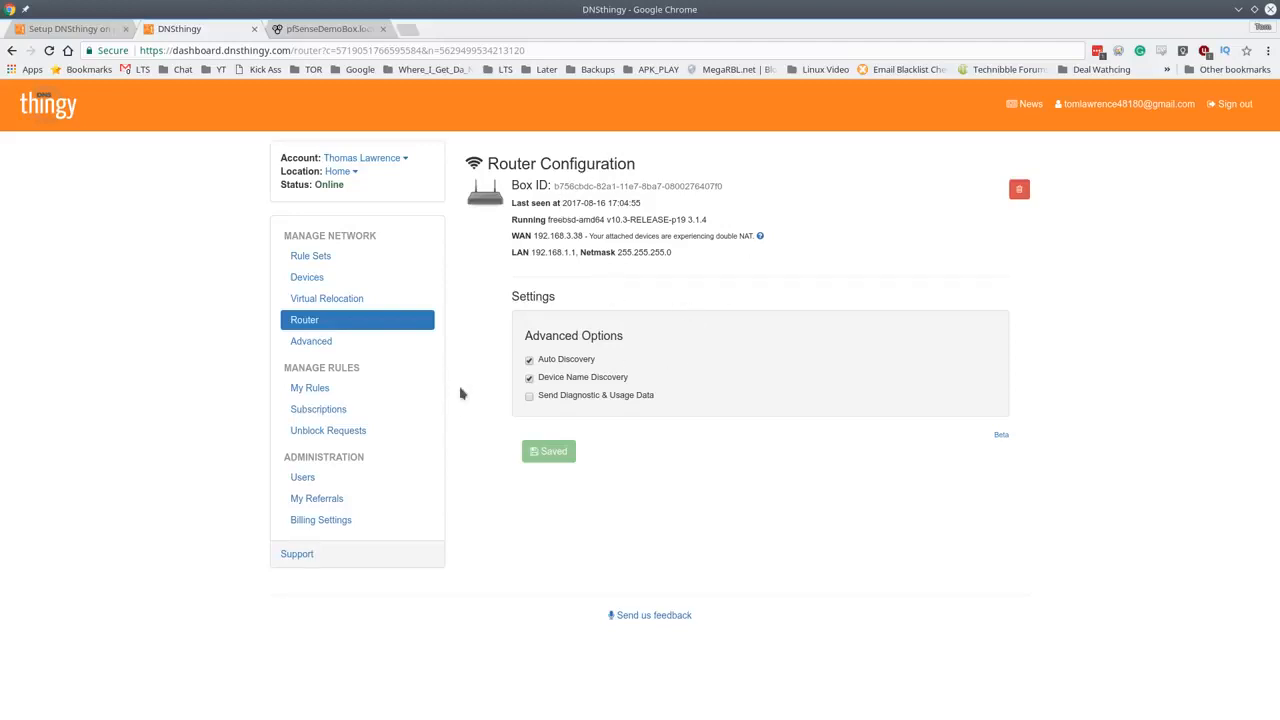
left_click(330, 259)
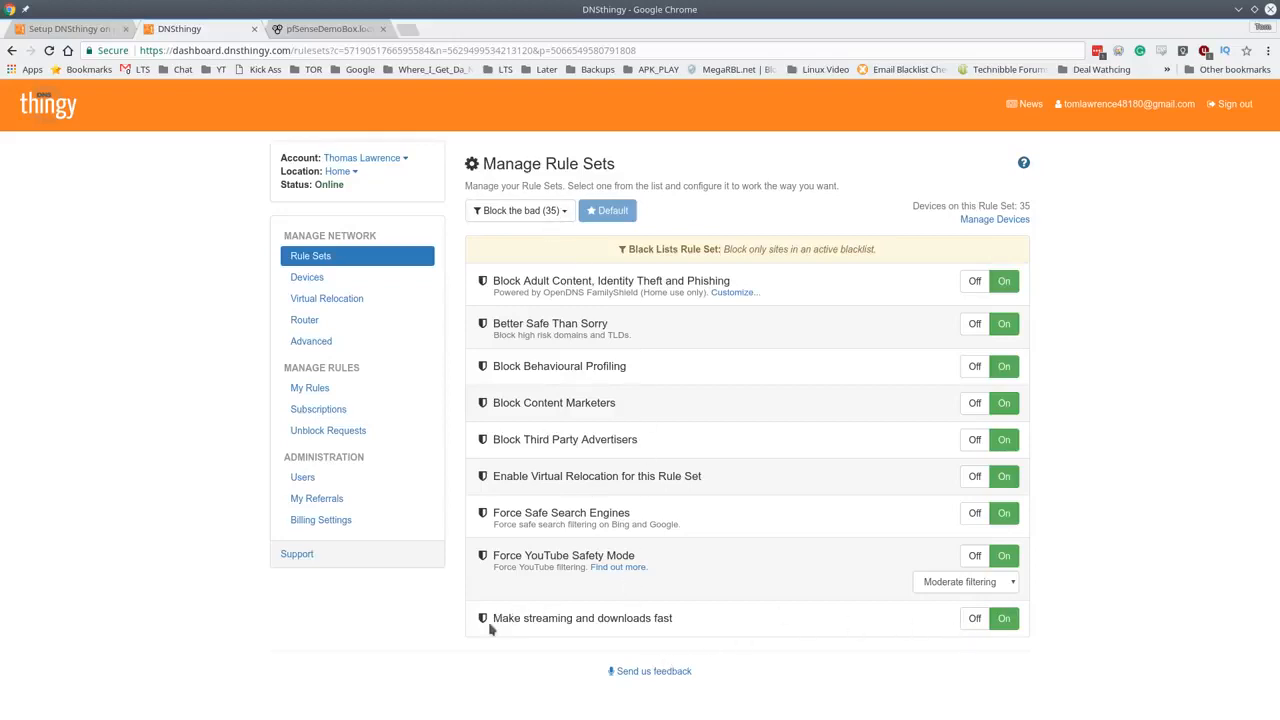
- Highlight Block the bad's streaming-speed, YouTube Safety Mode and Safe Search Engines filters
left_click_drag(492, 618, 690, 632)
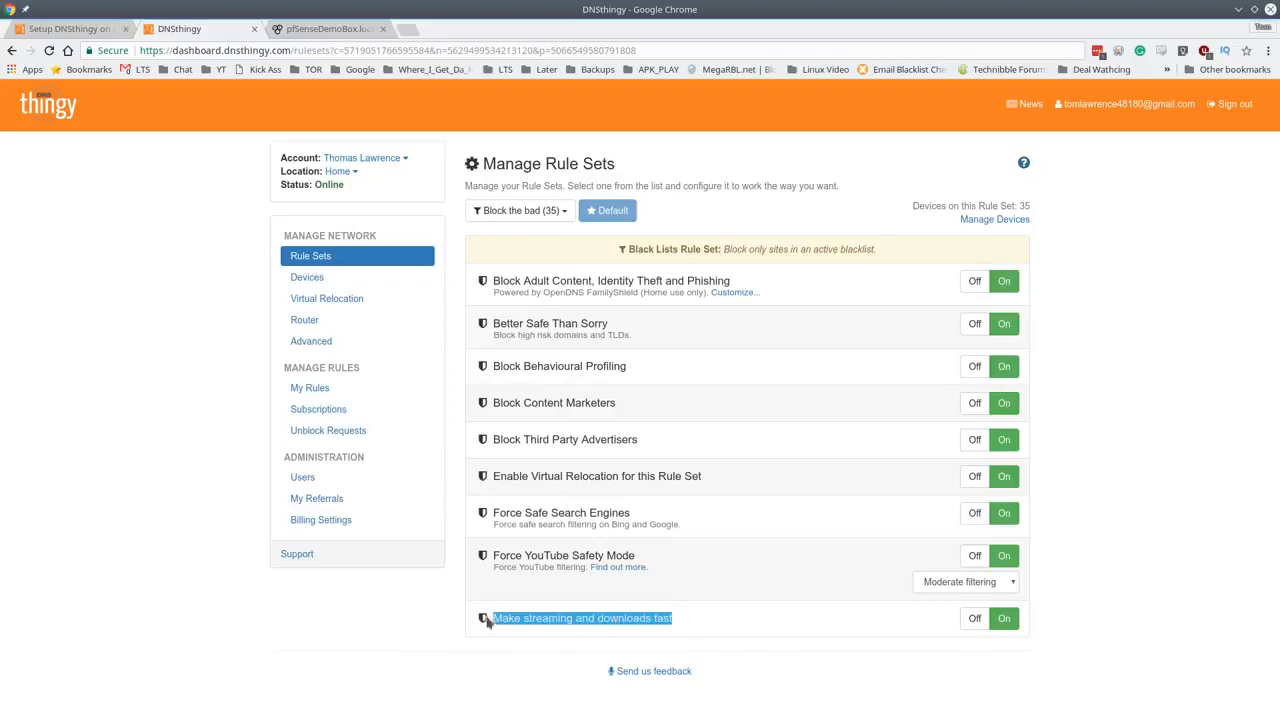
triple_click(541, 555)
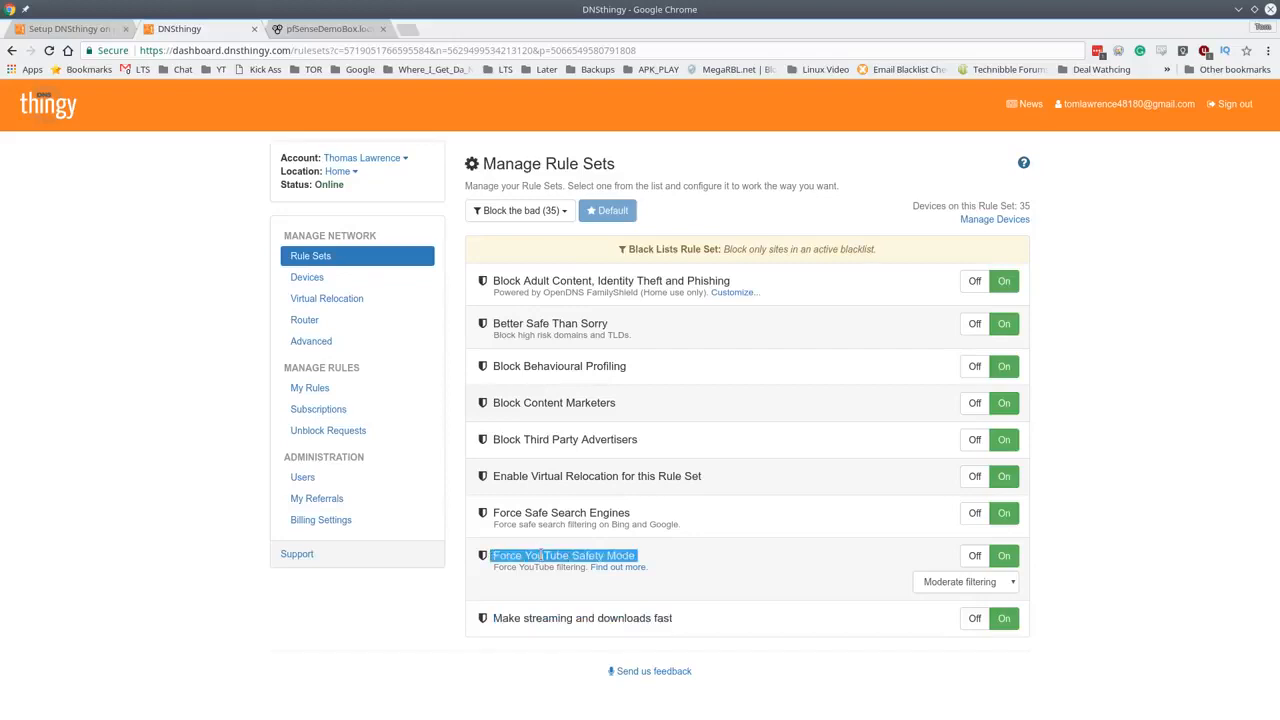
triple_click(560, 512)
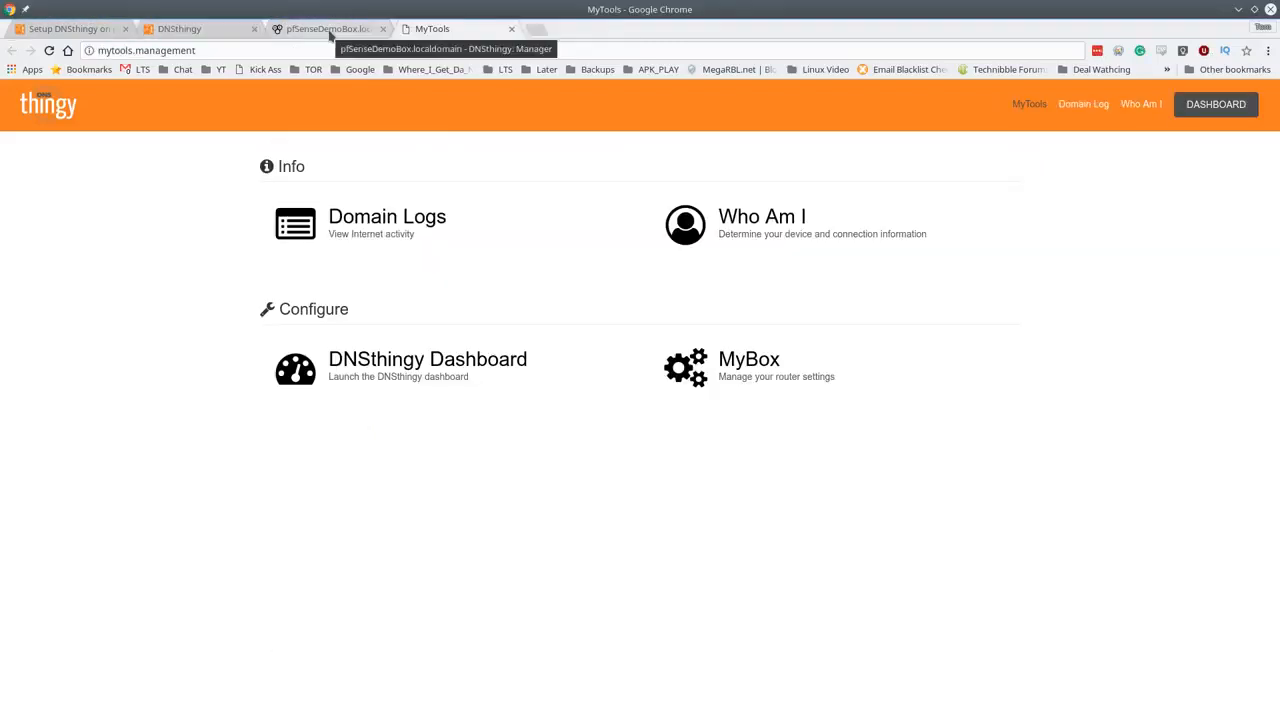
- Open the DNSthingy dashboard in a new tab from the pfSense DNSthingy page's quick link
left_click(329, 28)
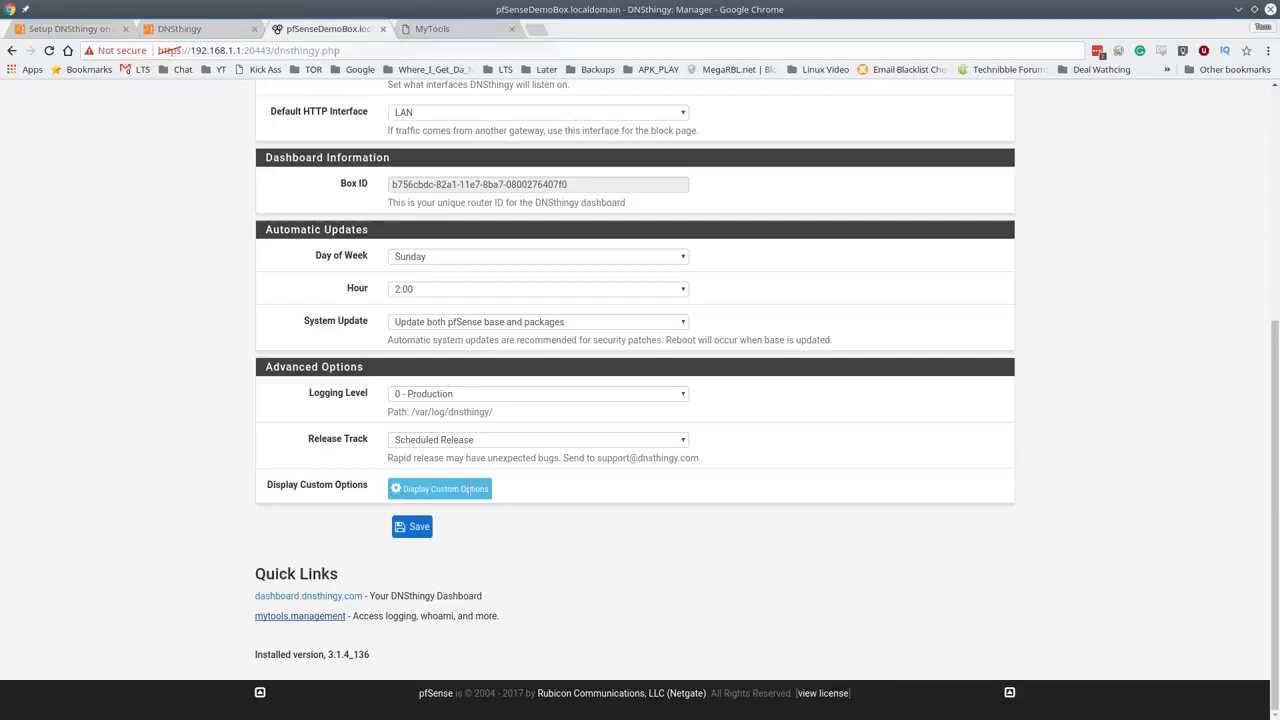
left_click(296, 598)
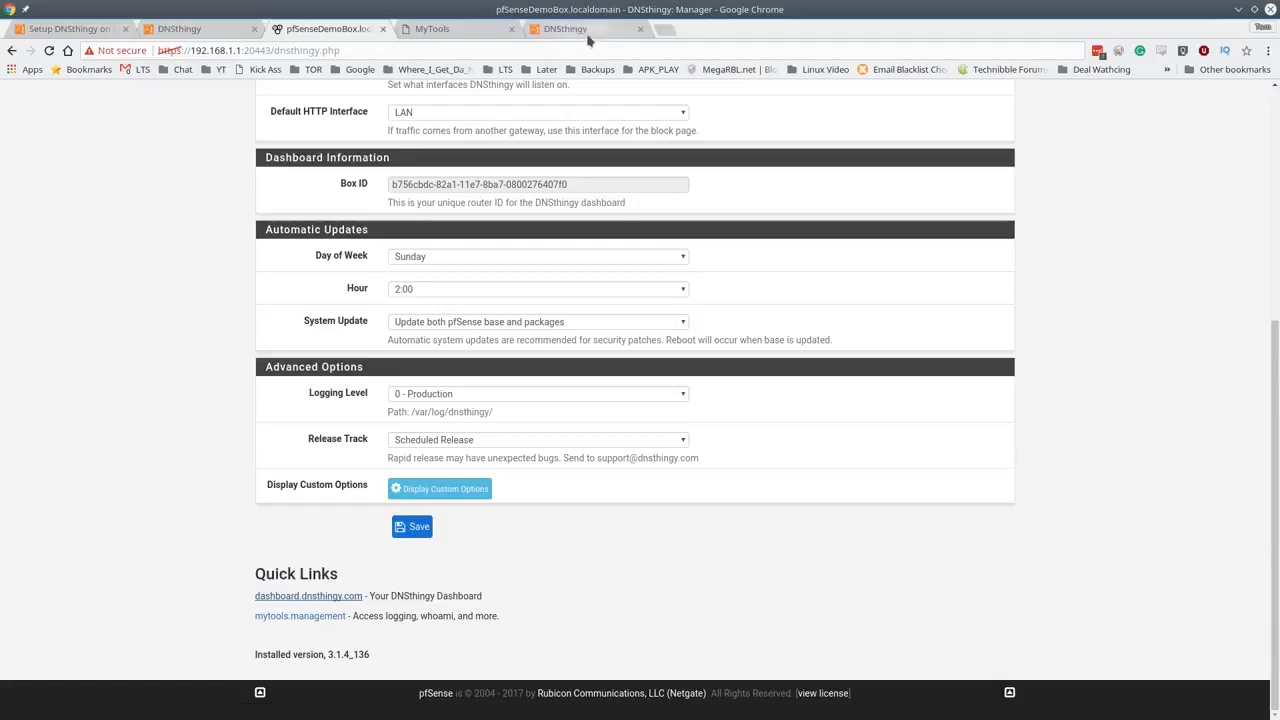
left_click(586, 35)
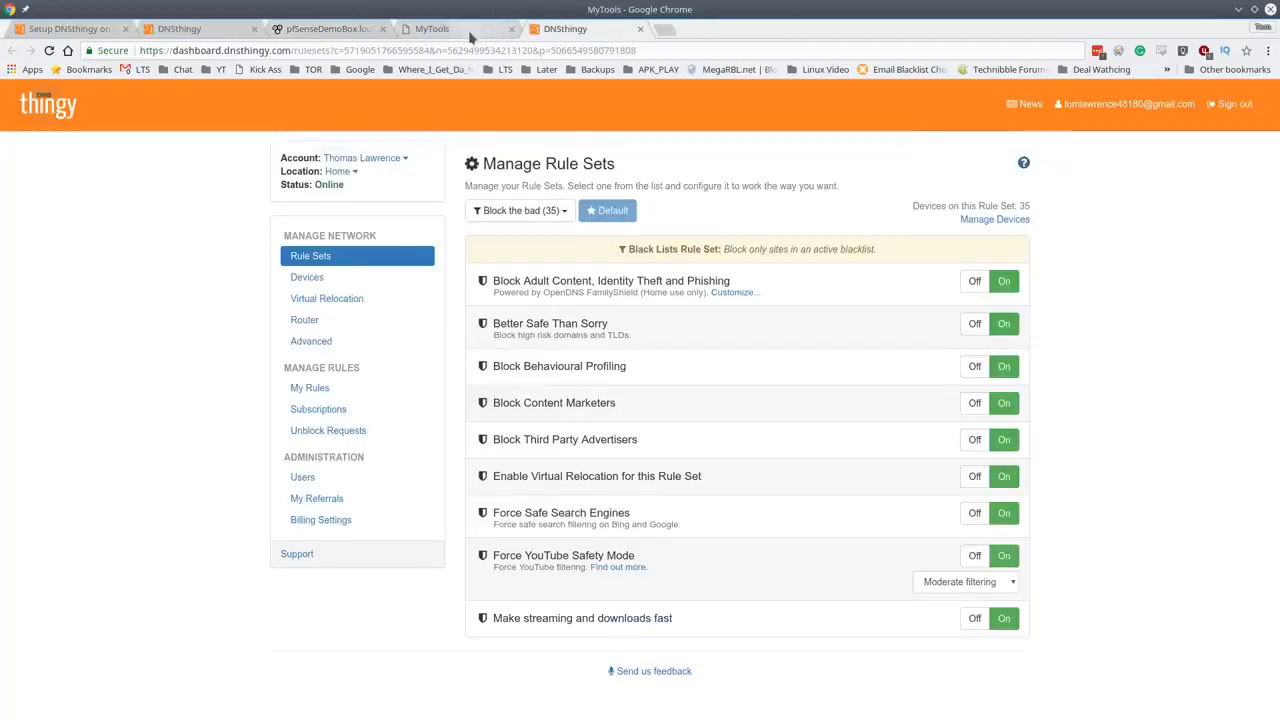
left_click(445, 30)
left_click(330, 30)
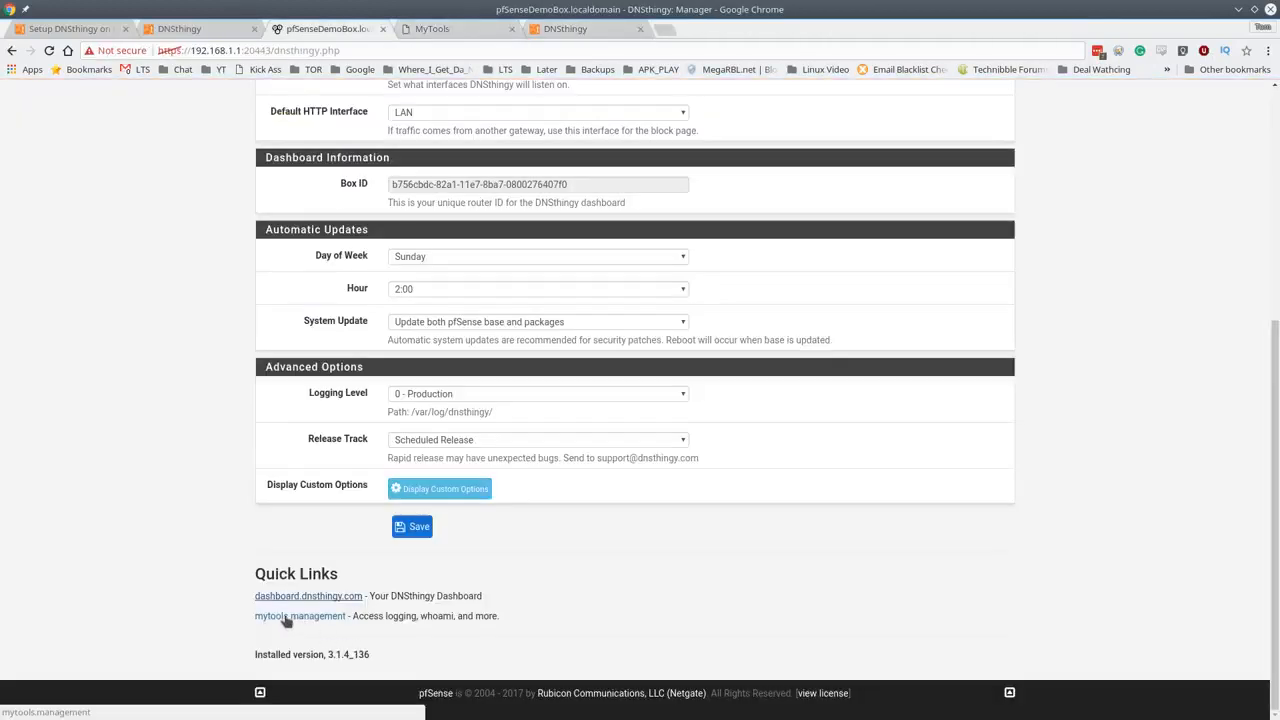
- Try MyTools' Domain Logs, which reports this device unauthorized, then go back to the dashboard
left_click(450, 29)
left_click(400, 230)
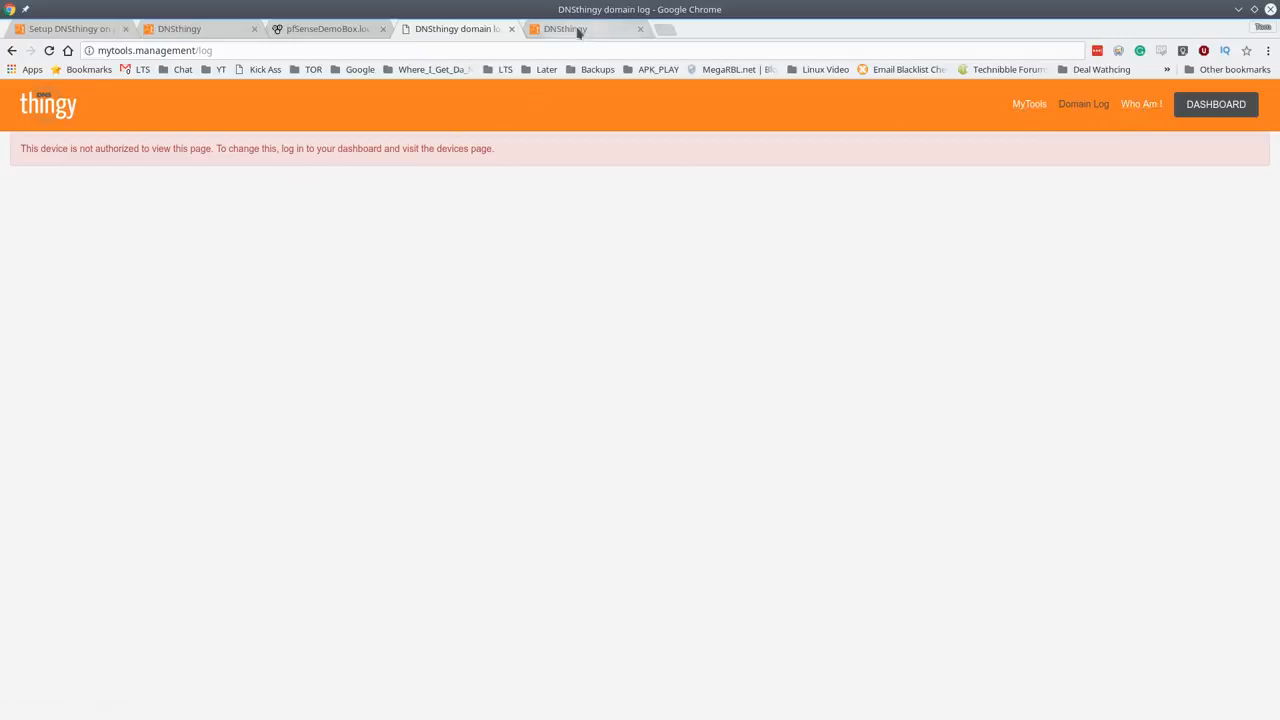
left_click(327, 28)
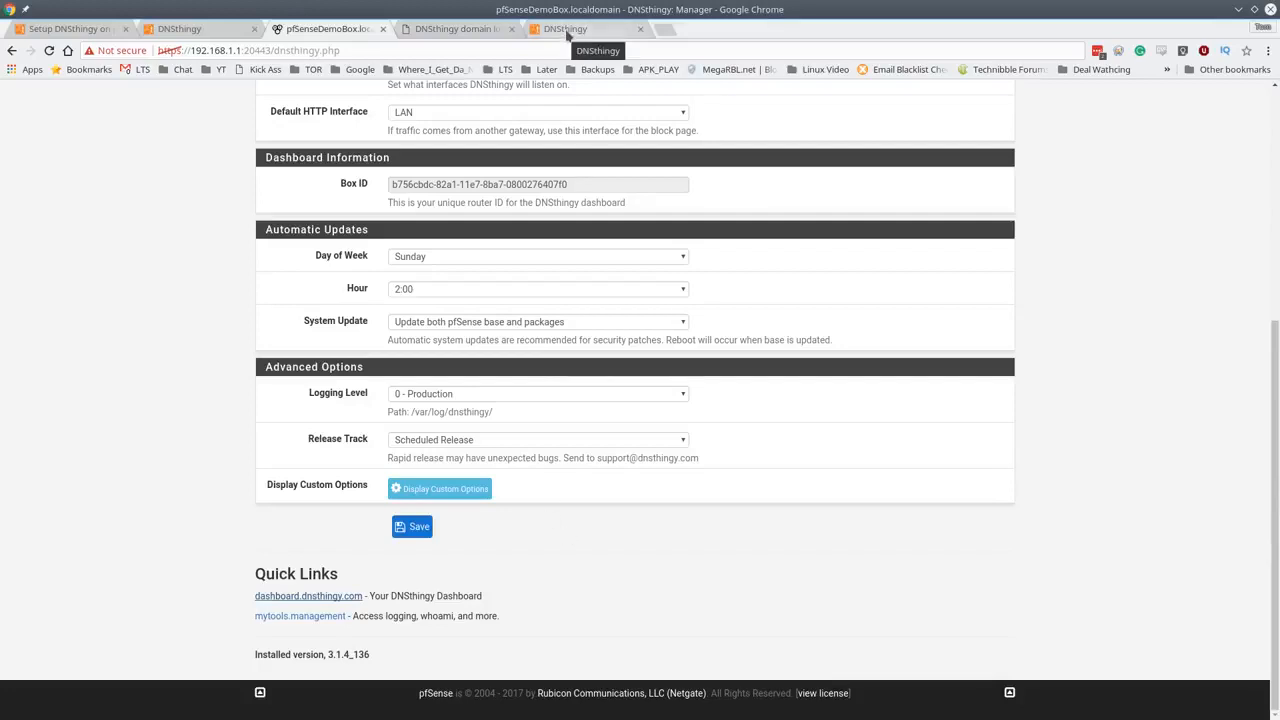
left_click(566, 31)
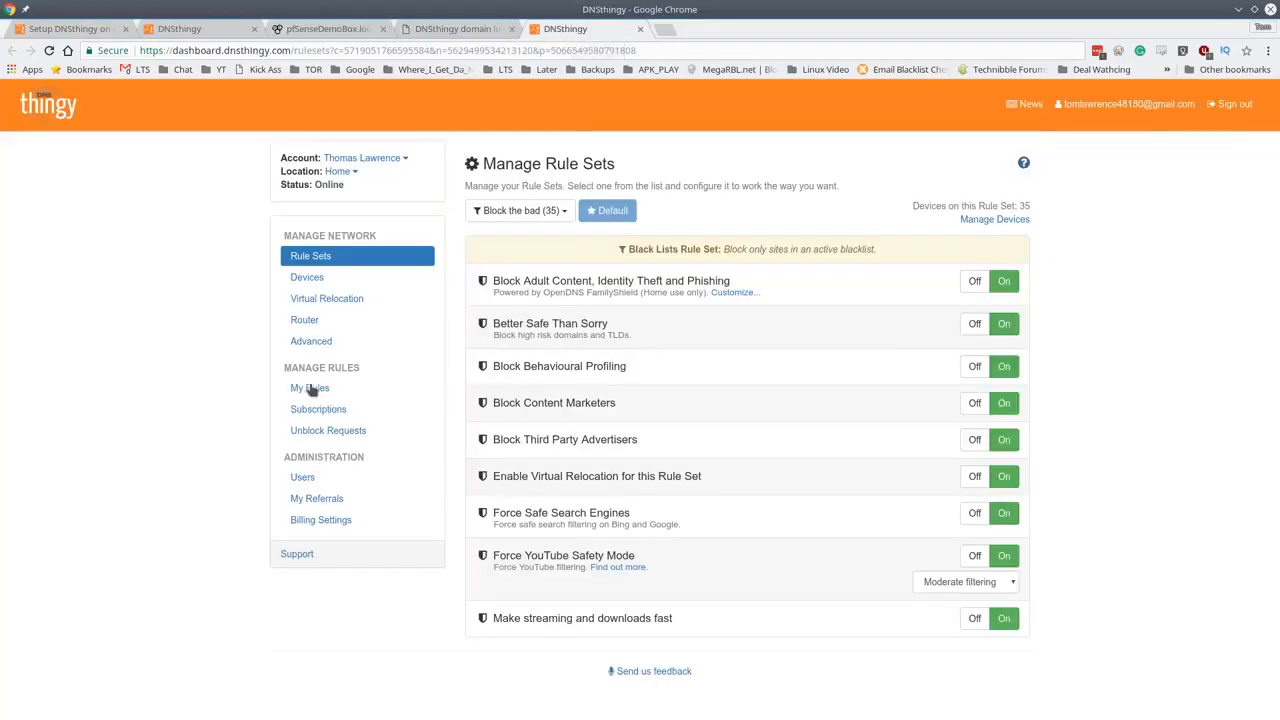
- Show the dashboard's Devices page with the Block the bad group expanded
left_click(309, 281)
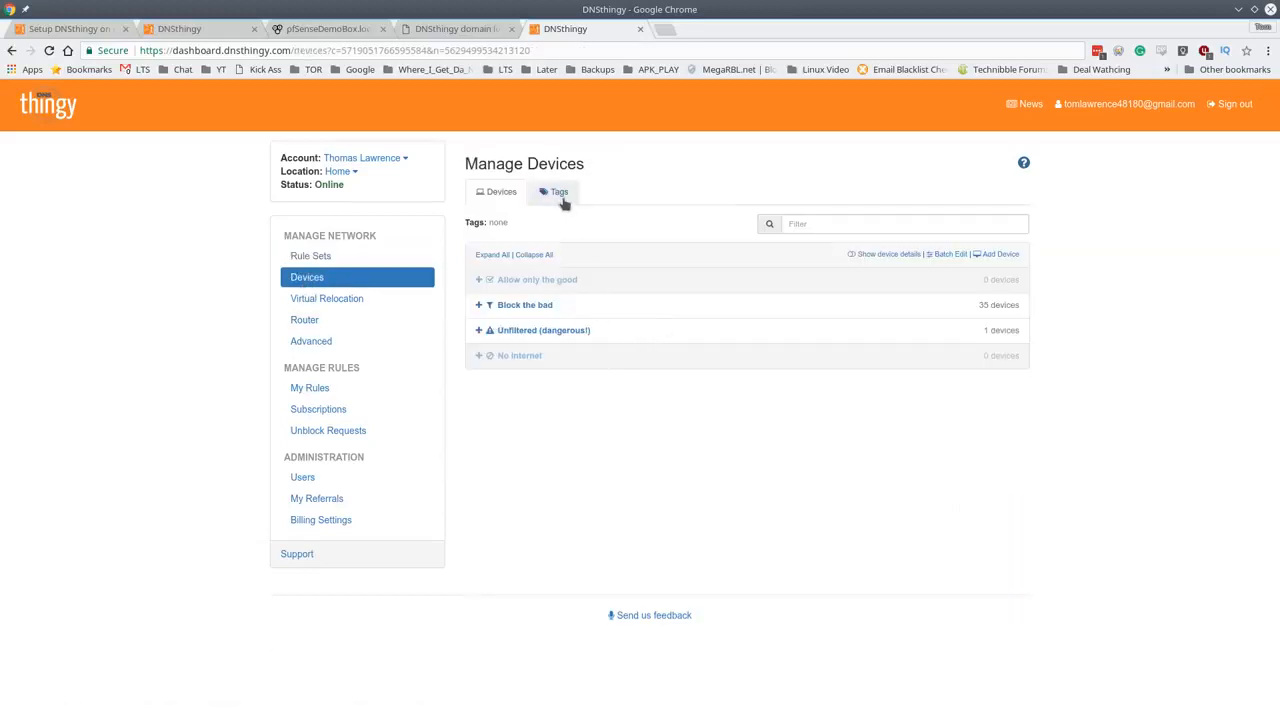
left_click(542, 305)
left_click_drag(1276, 305, 1276, 520)
scroll(1272, 545, "down", 5)
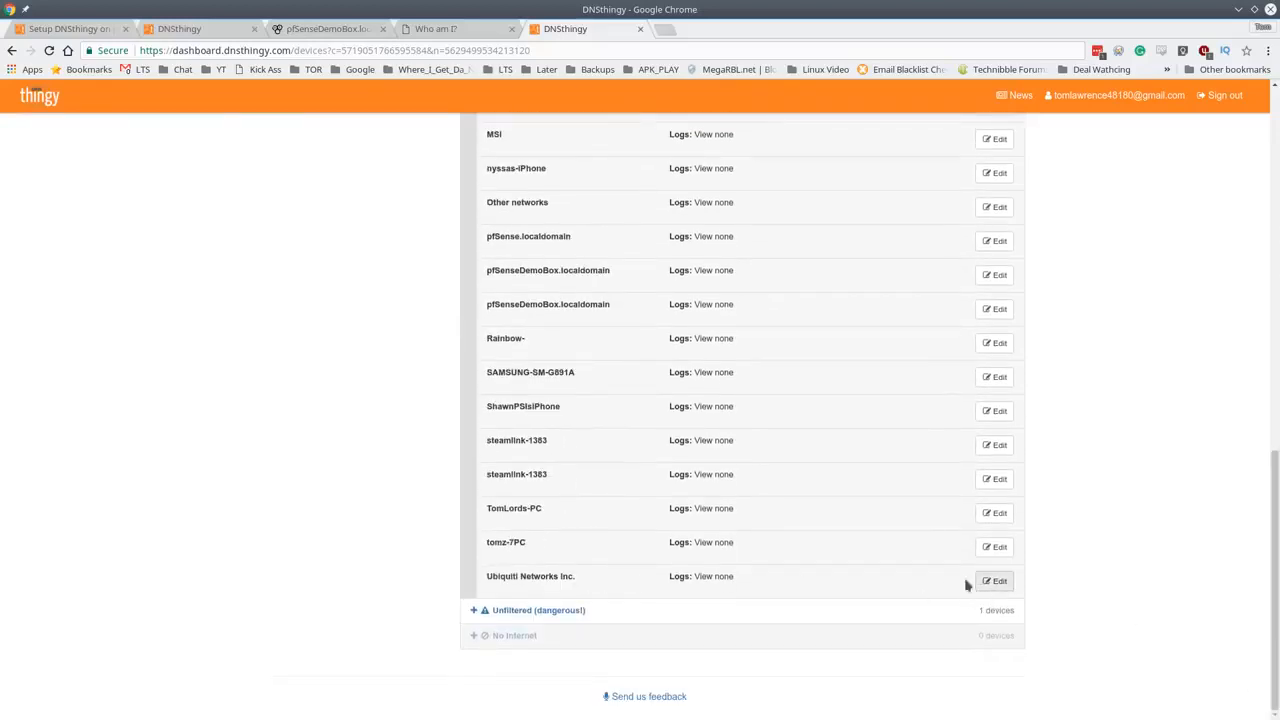
scroll(980, 555, "up", 10)
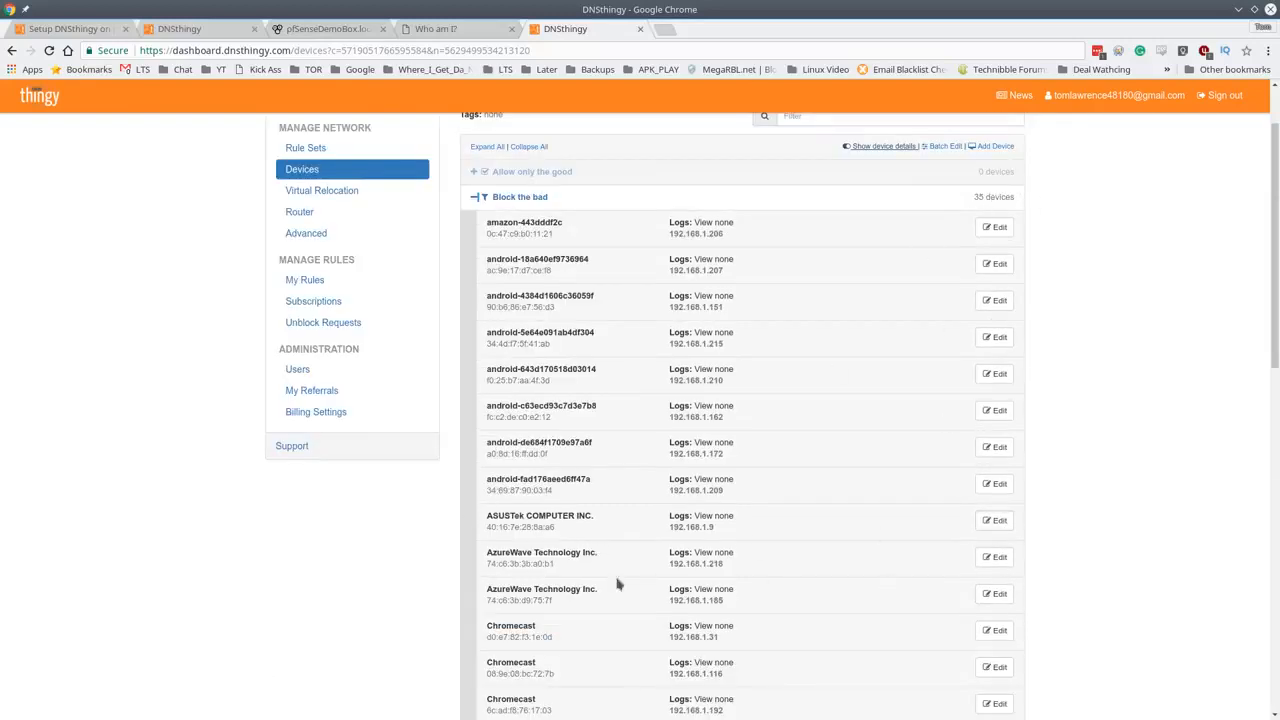
- Set the ASUSTek COMPUTER INC. device's Logs option to View all and save it
left_click(994, 524)
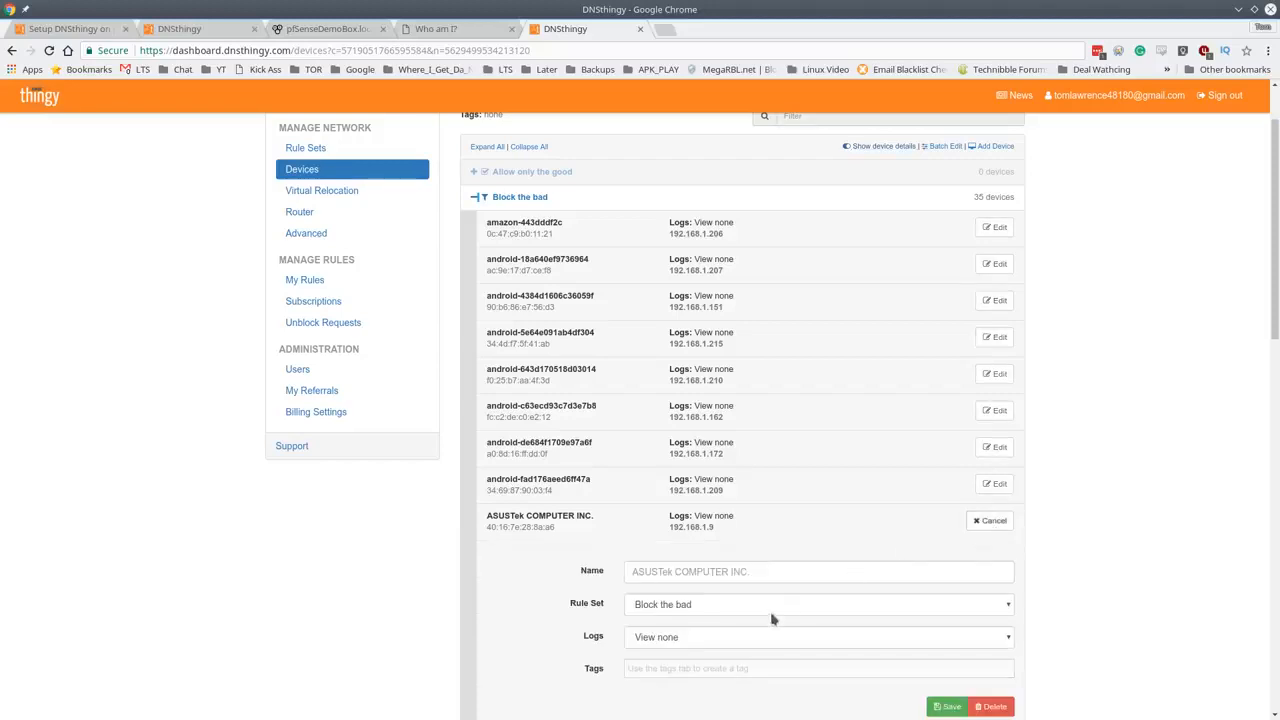
left_click(662, 645)
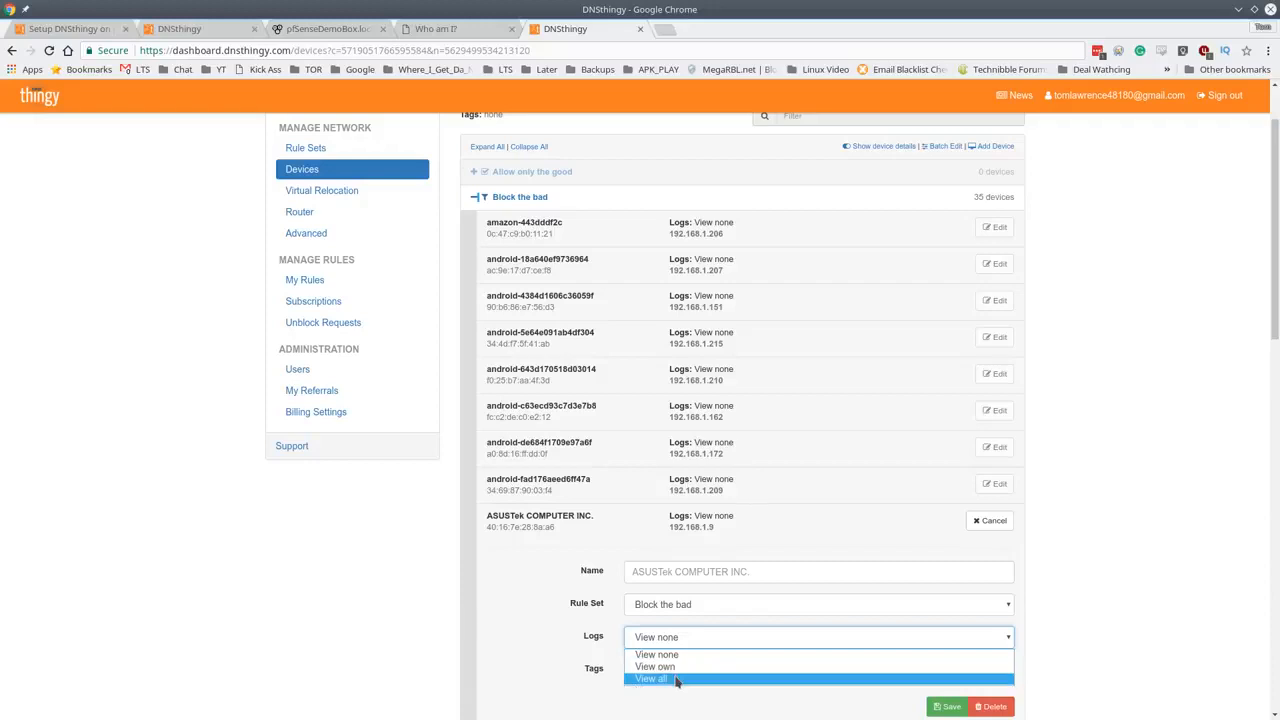
left_click(660, 679)
left_click(947, 706)
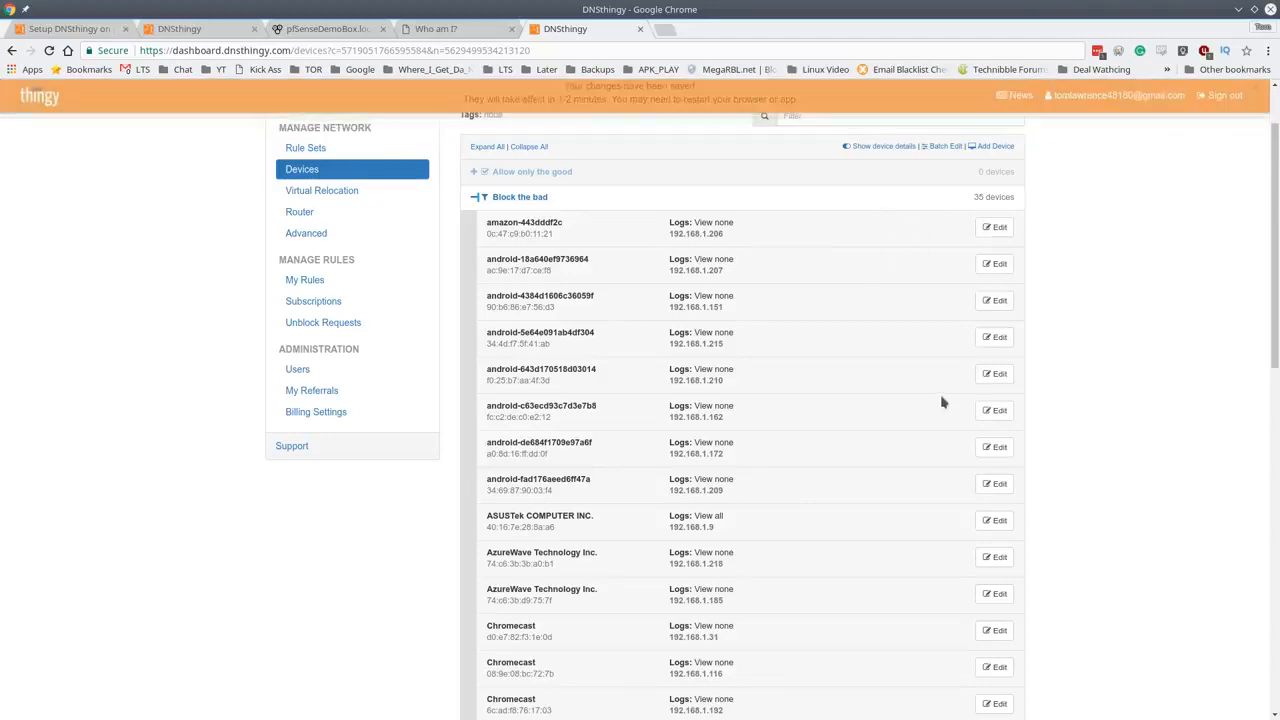
scroll(930, 440, "down", 3)
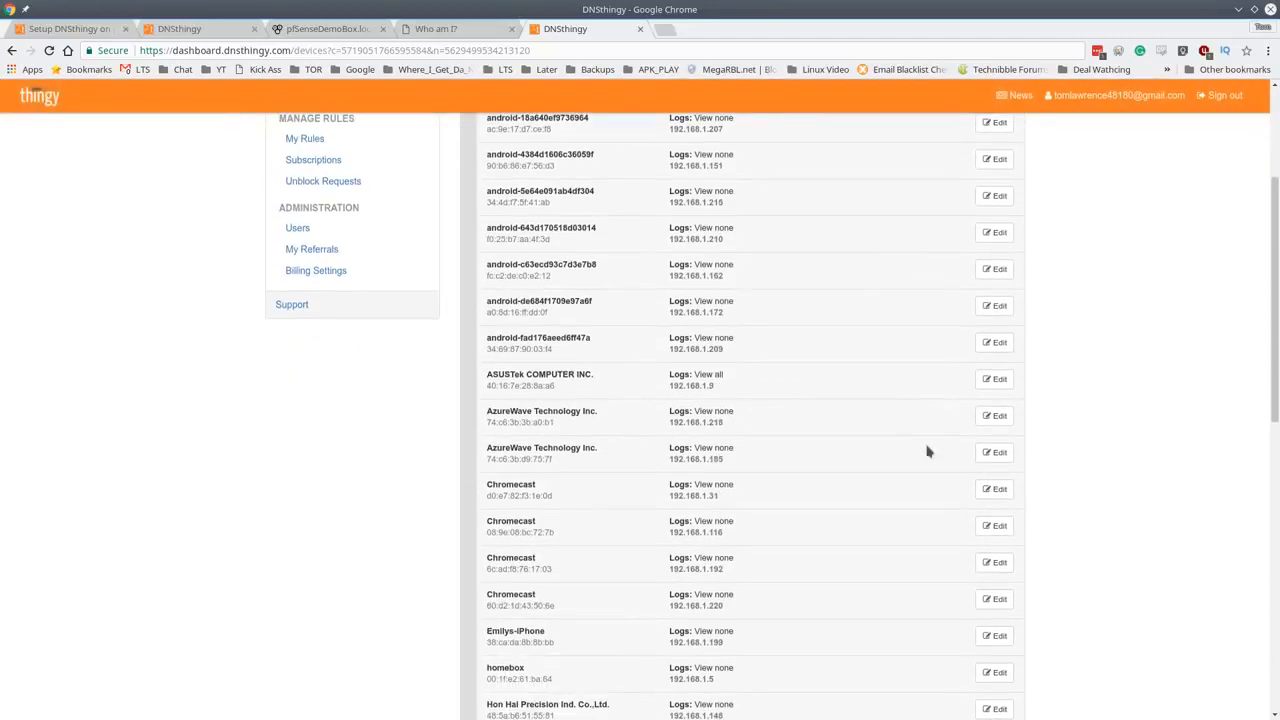
scroll(900, 438, "down", 3)
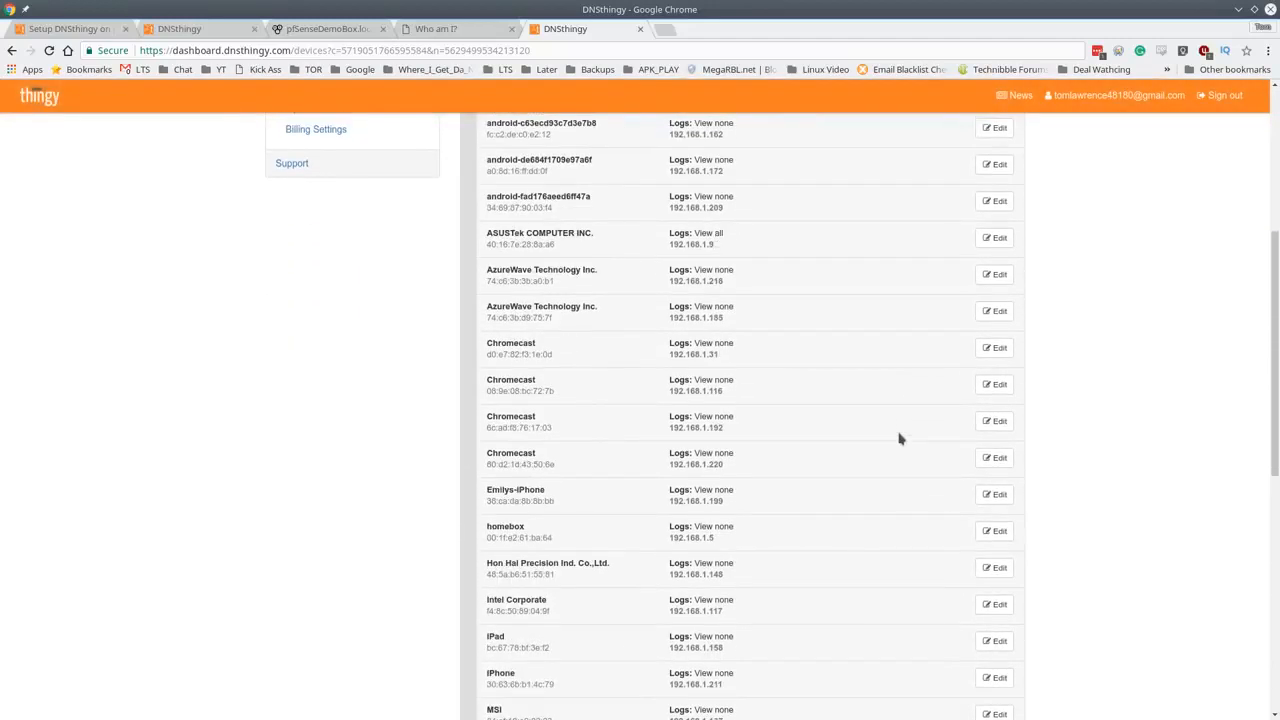
scroll(900, 438, "down", 5)
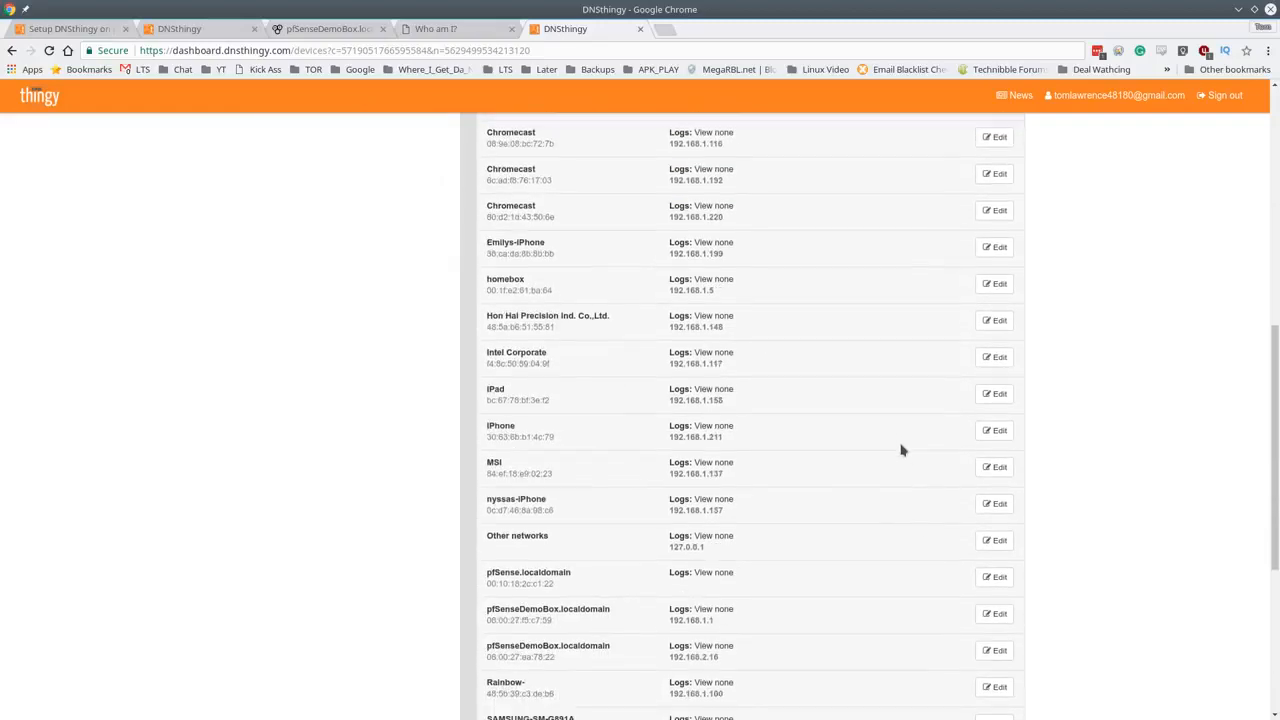
scroll(899, 453, "down", 3)
scroll(823, 449, "down", 5)
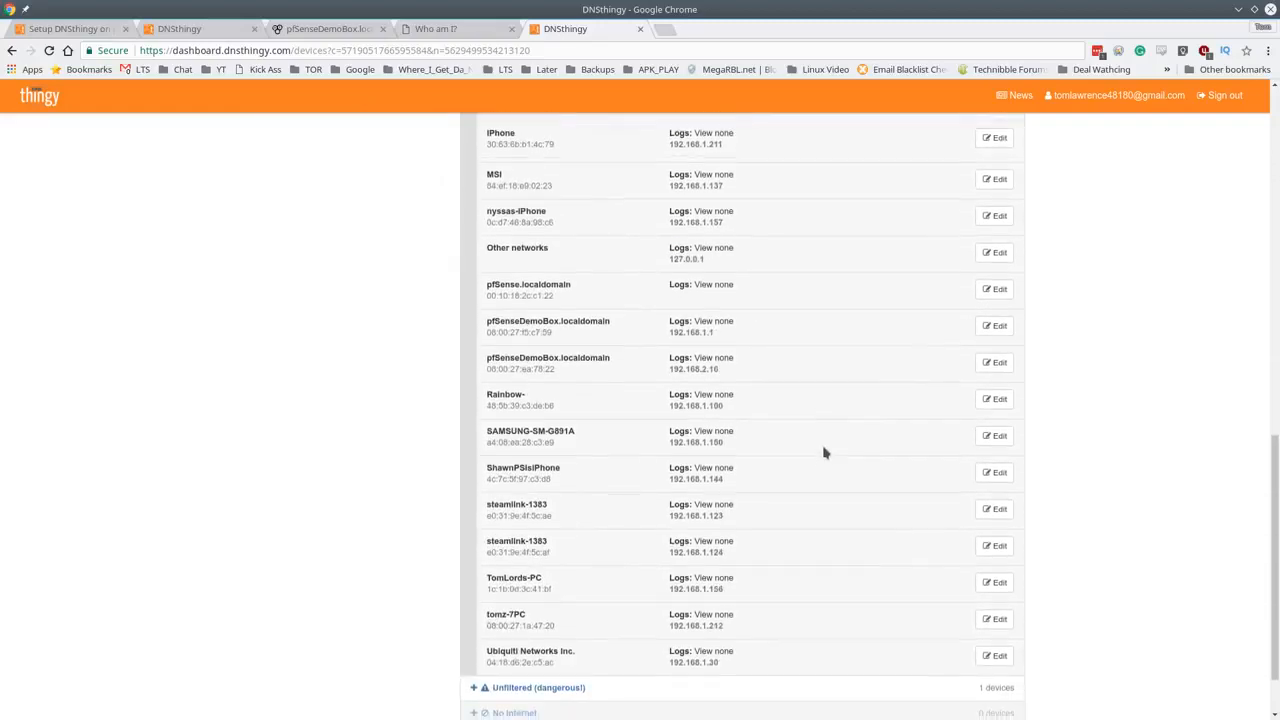
scroll(820, 449, "up", 5)
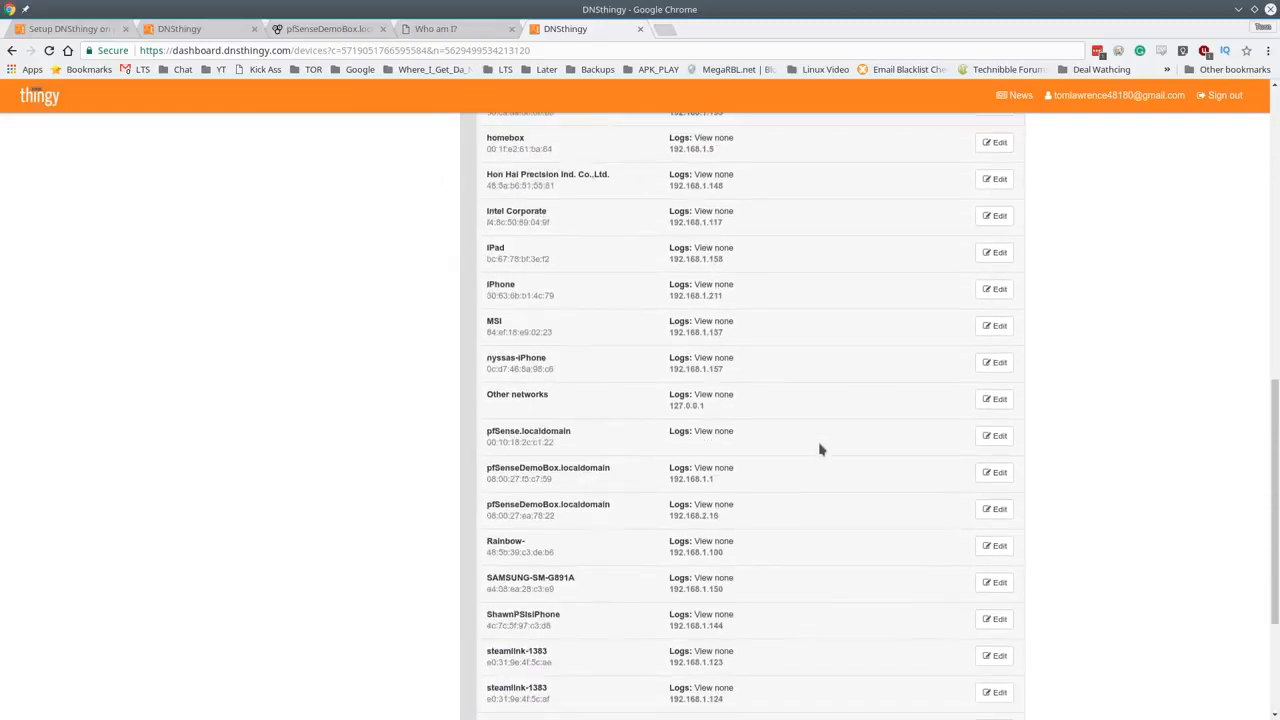
- Open the Domain Log from Who Am I and reload it so the queries appear
left_click(452, 30)
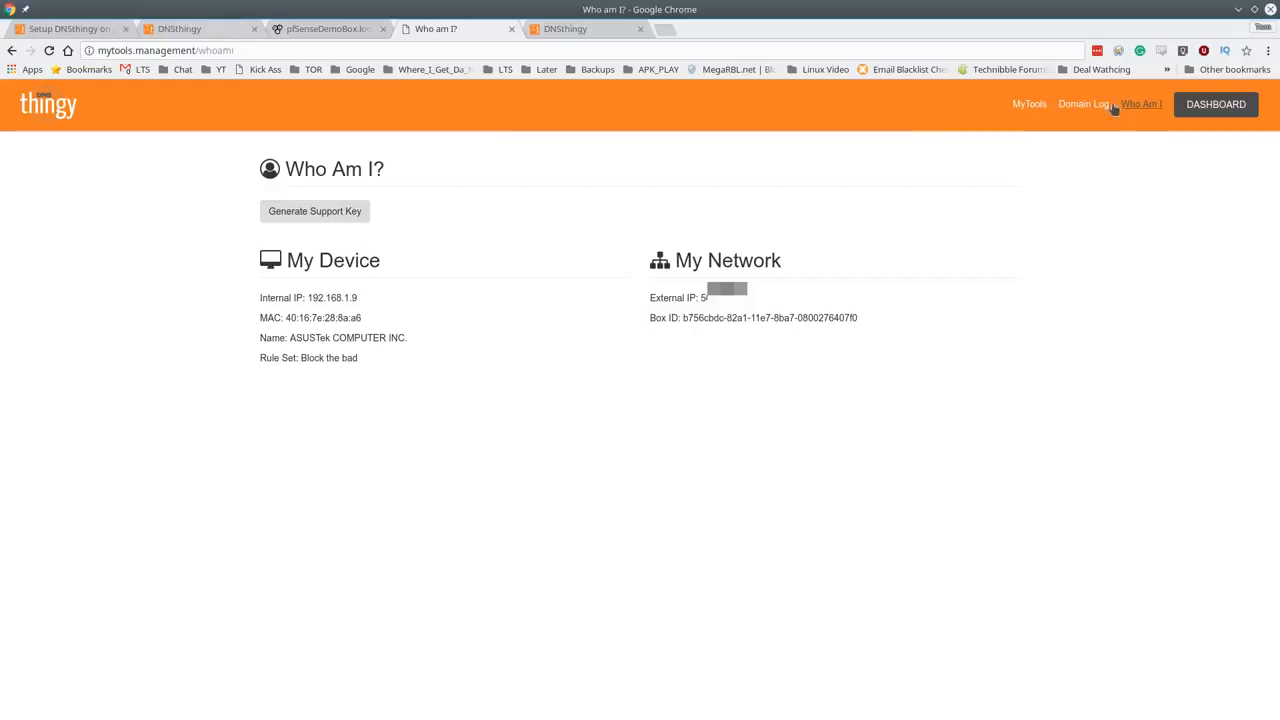
left_click(1081, 107)
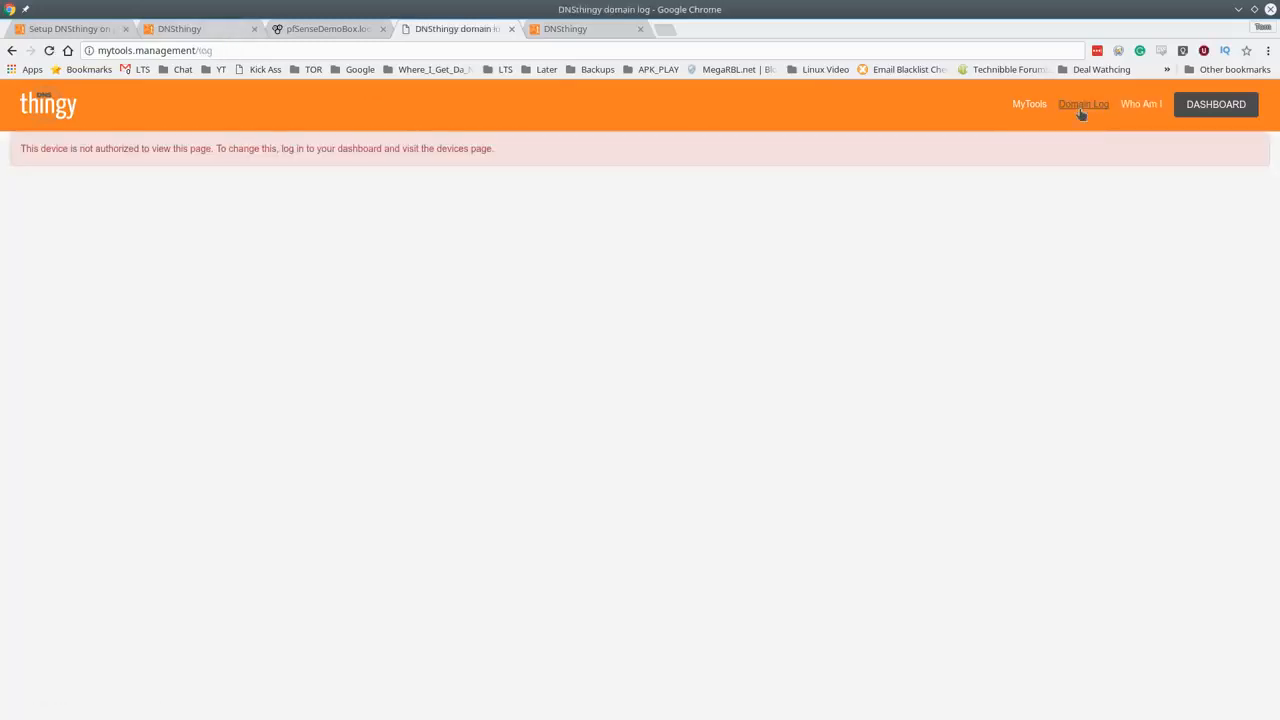
left_click(48, 50)
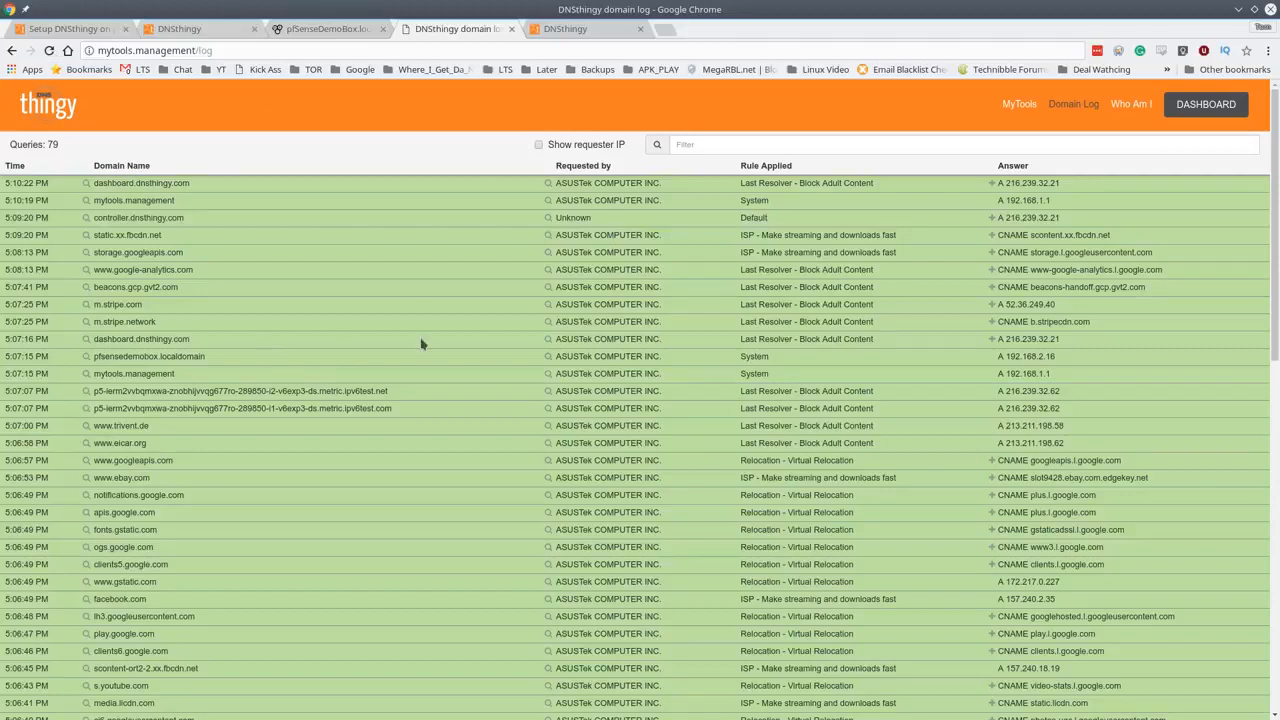
- Scroll through the 96 logged queries, including the blocked pornhub.com lookups
left_click(285, 50)
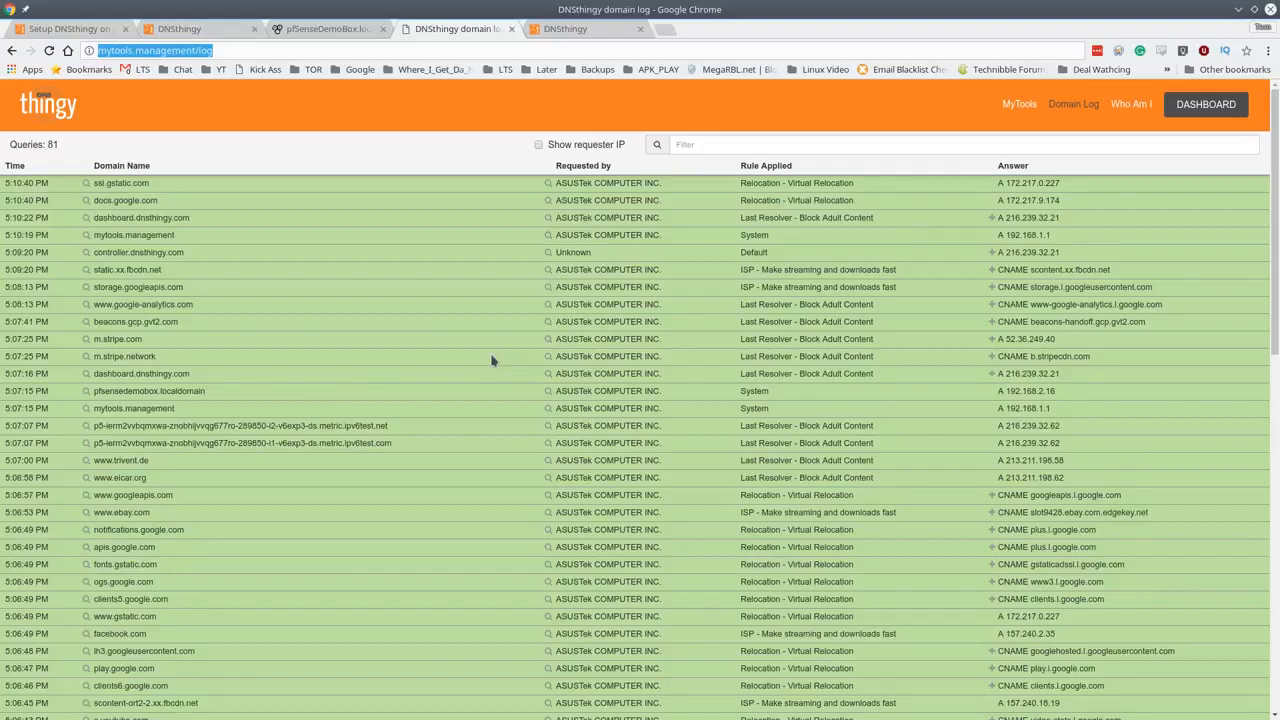
scroll(563, 426, "down", 6)
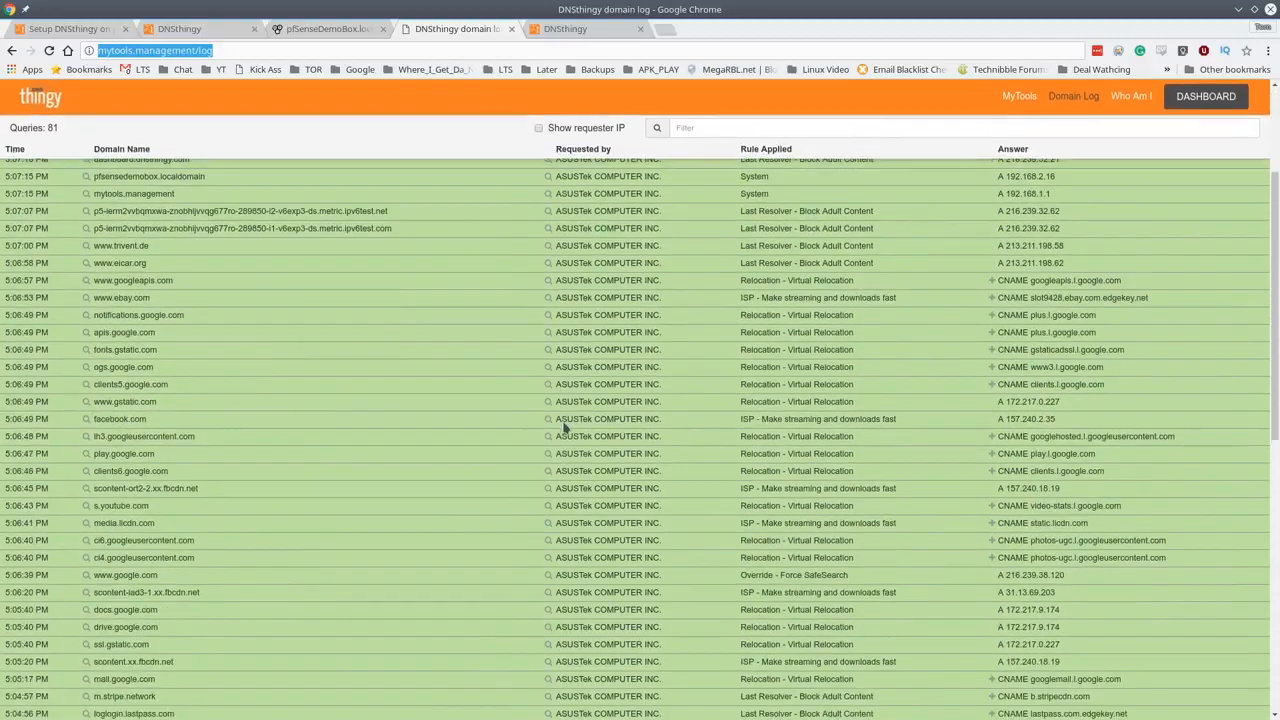
scroll(571, 468, "up", 5)
scroll(571, 468, "up", 2)
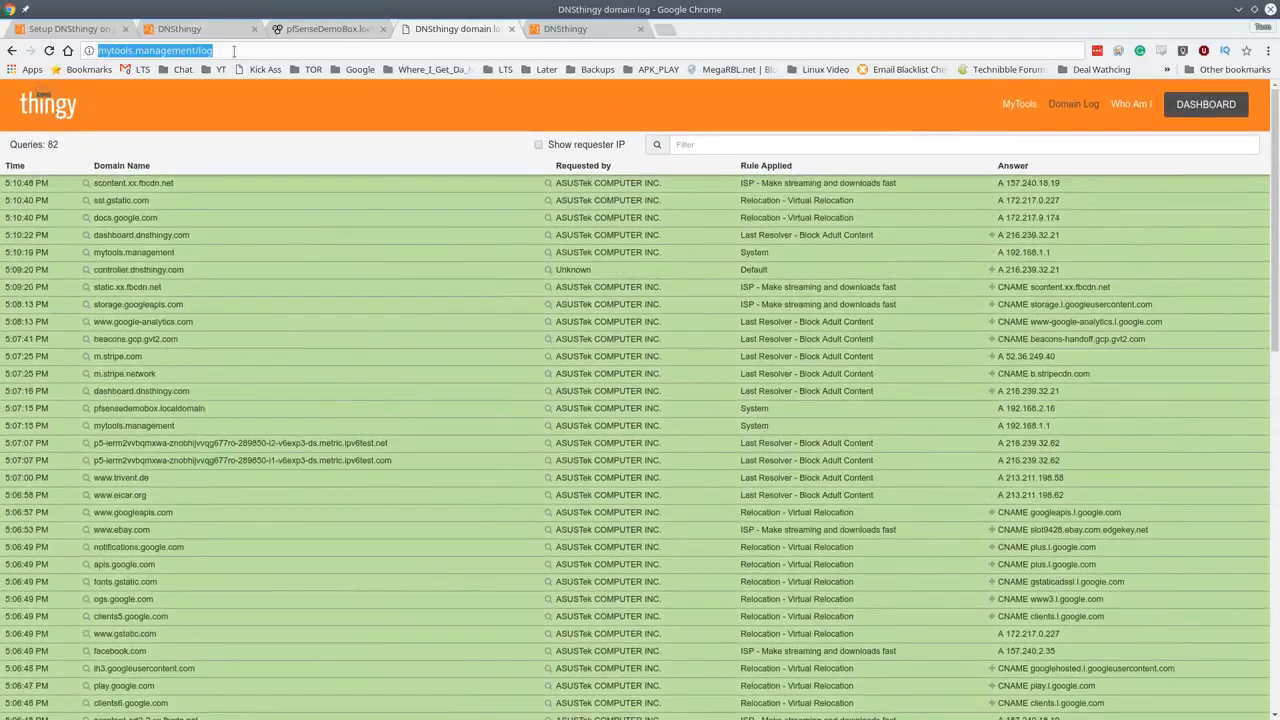
left_click(233, 51)
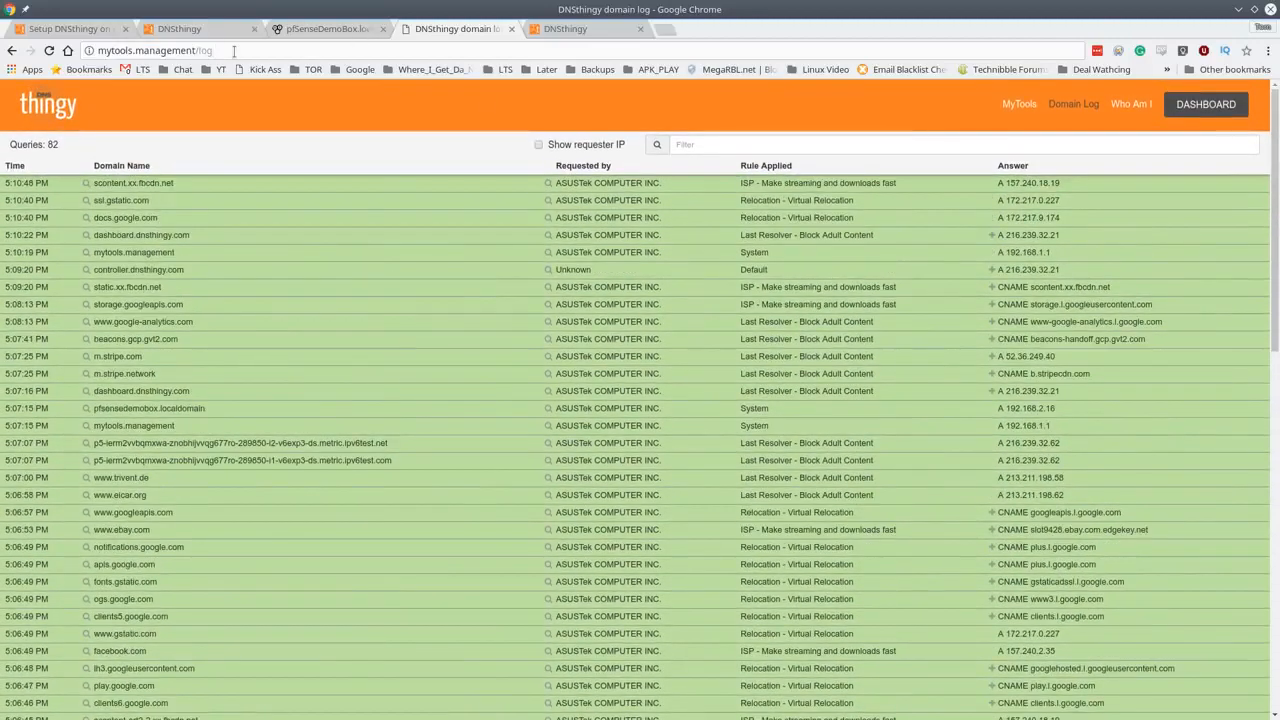
scroll(357, 309, "down", 6)
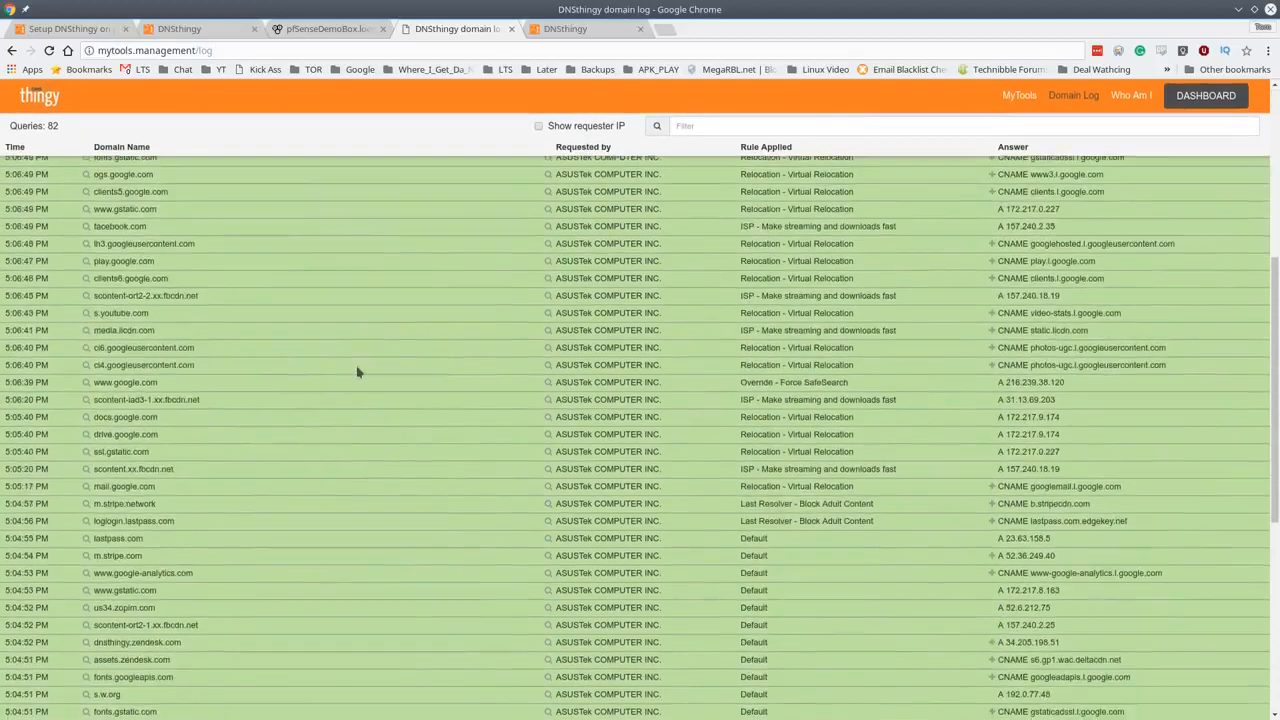
scroll(360, 372, "down", 4)
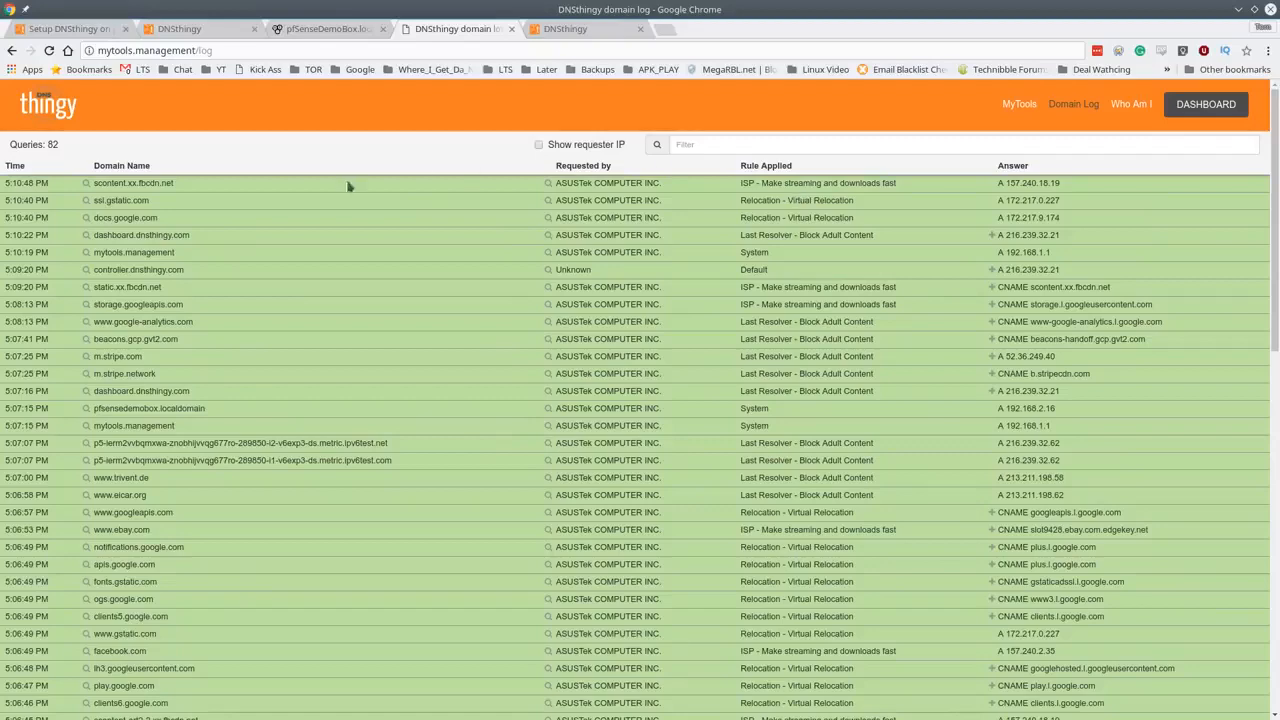
scroll(414, 271, "down", 3)
scroll(407, 291, "up", 3)
scroll(407, 291, "up", 1)
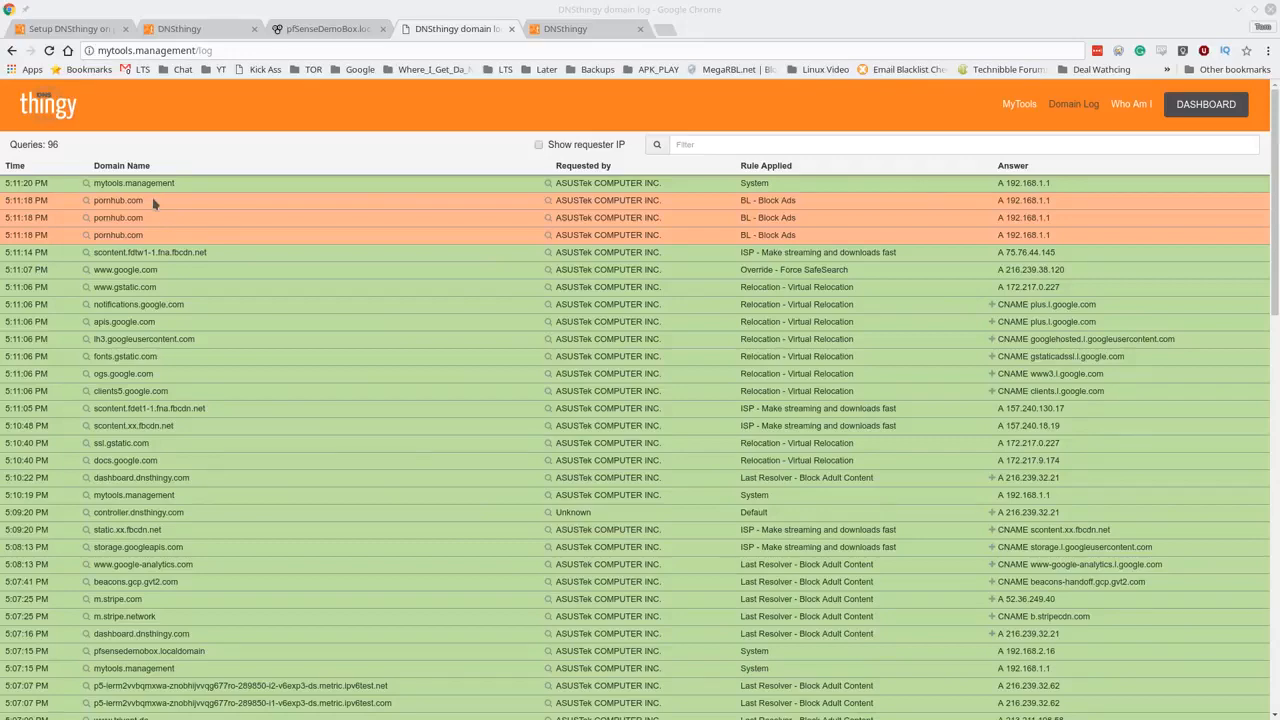
- View the pornhub.com block page, move it aside, and scroll the domain log
left_click_drag(2, 190, 718, 98)
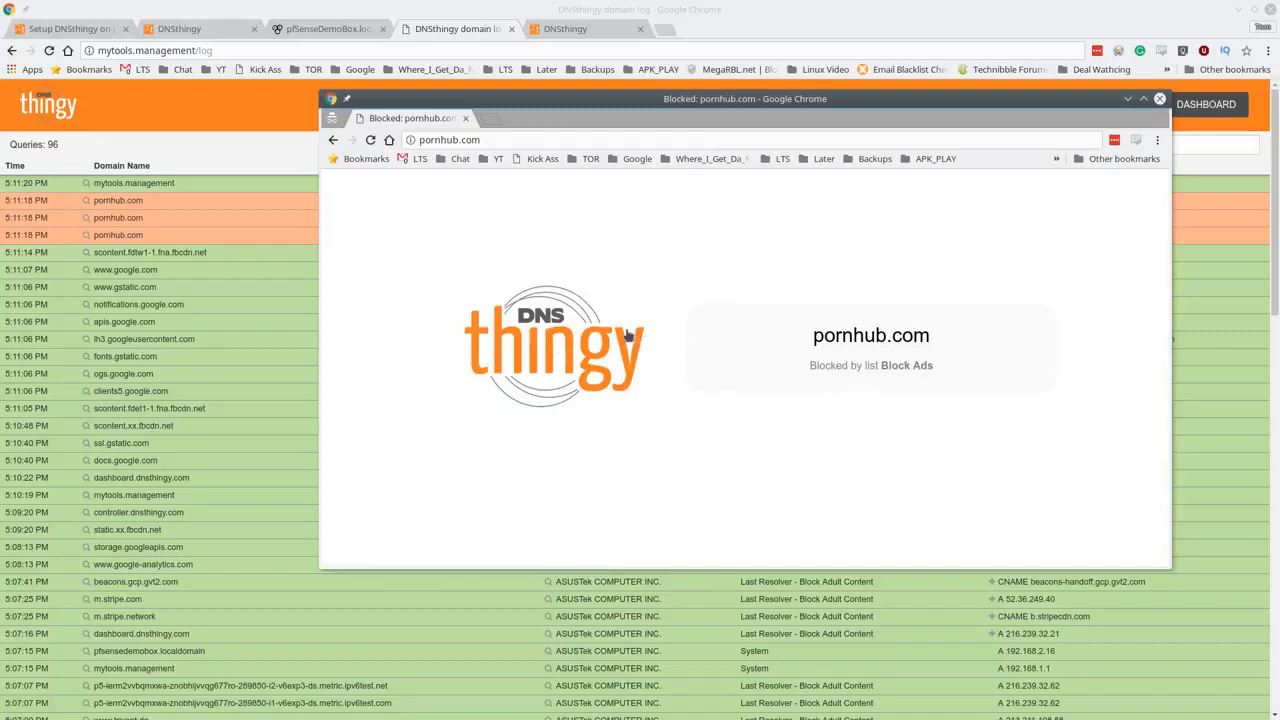
left_click_drag(656, 104, 0, 184)
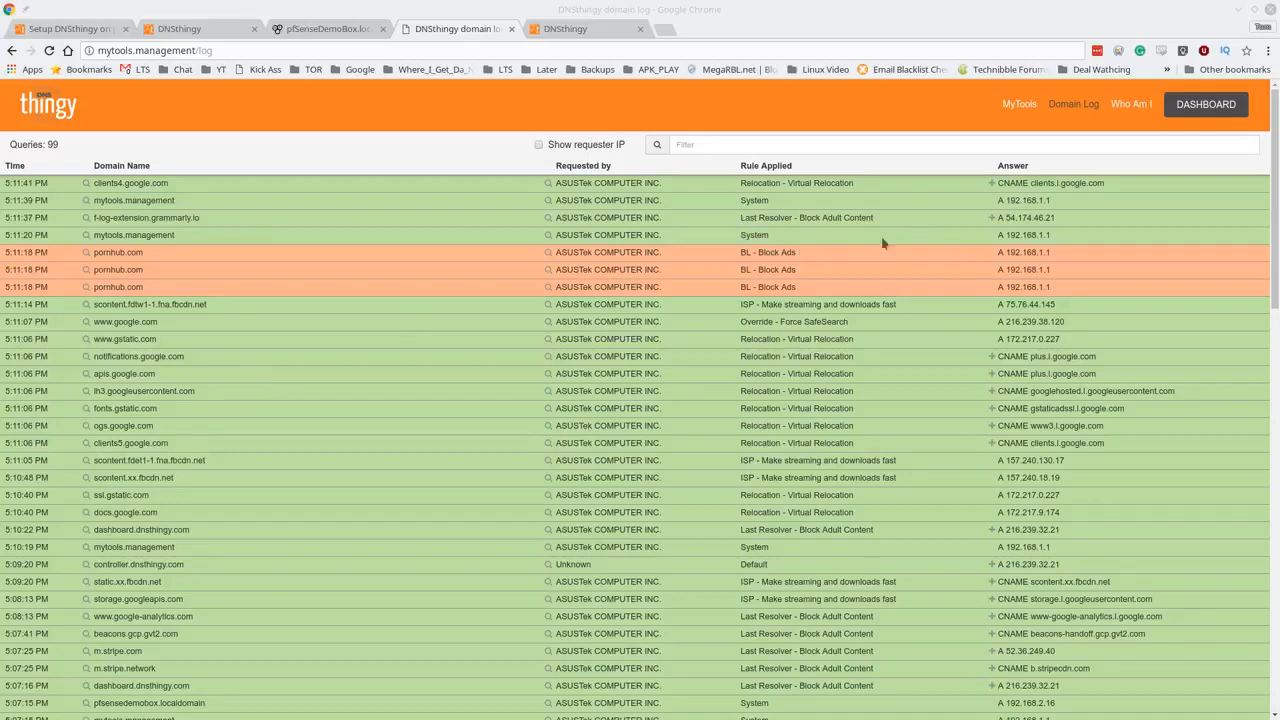
scroll(190, 318, "down", 4)
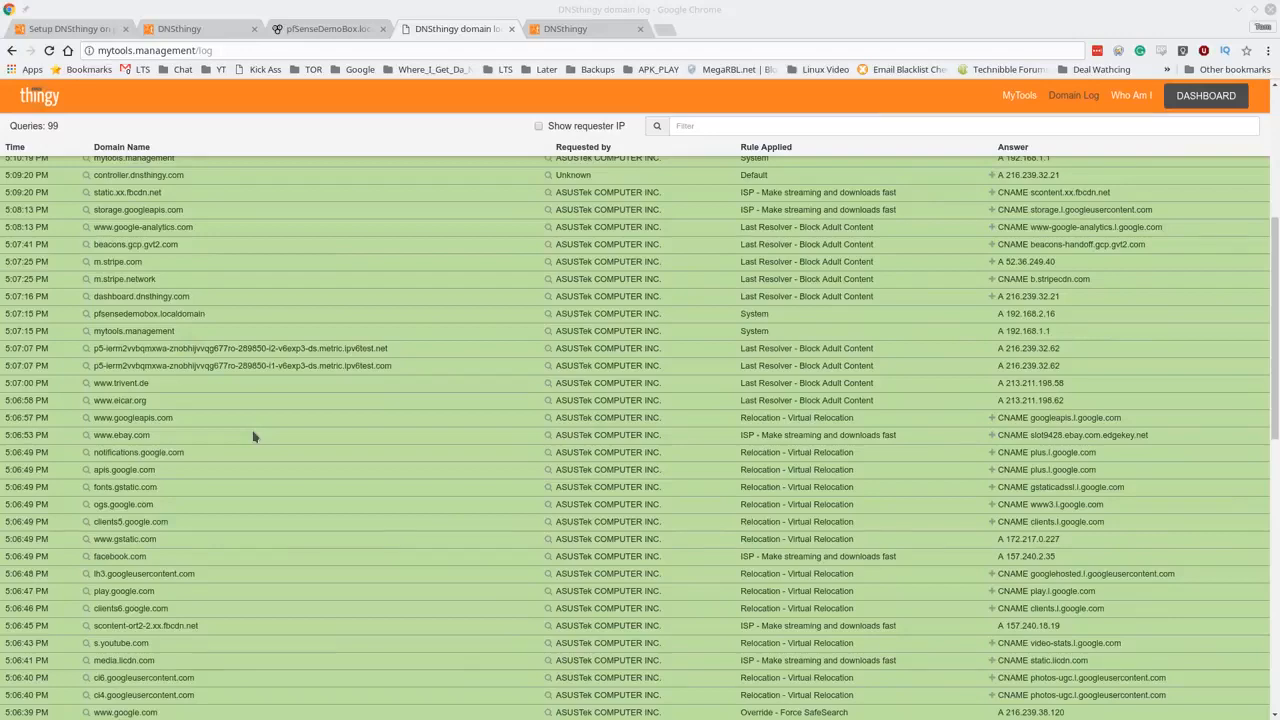
scroll(253, 437, "down", 1)
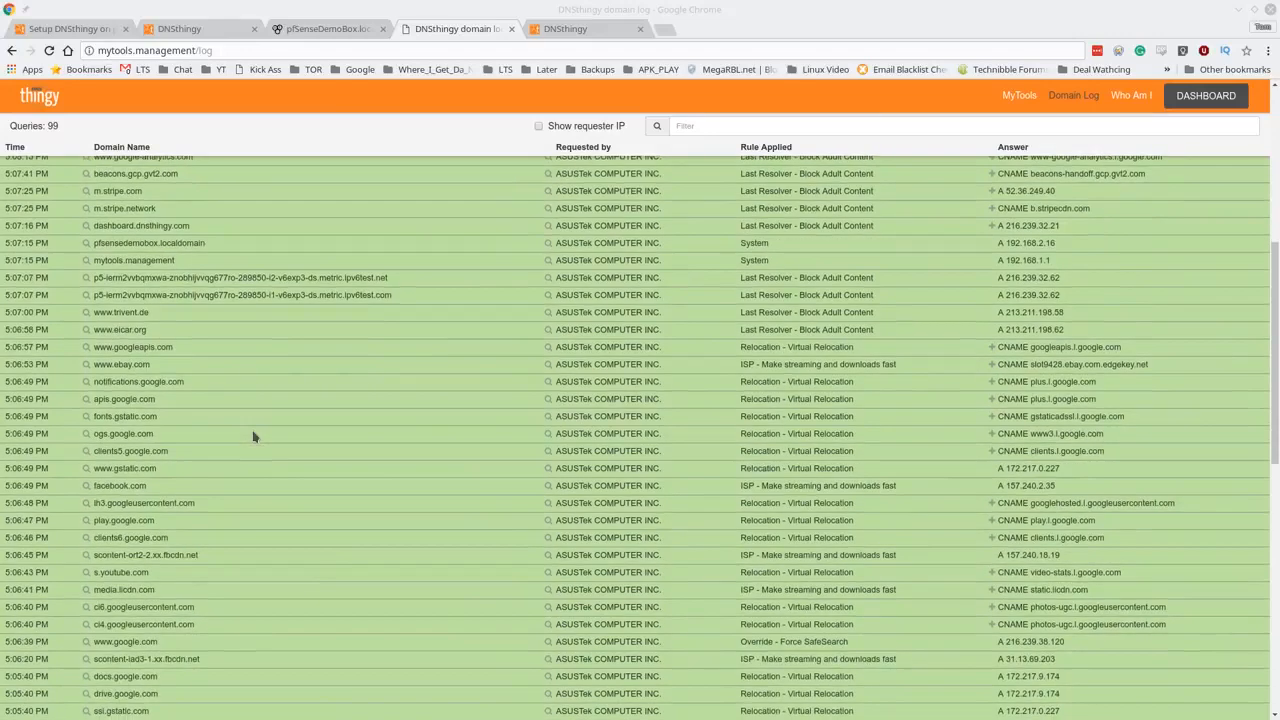
scroll(253, 437, "up", 6)
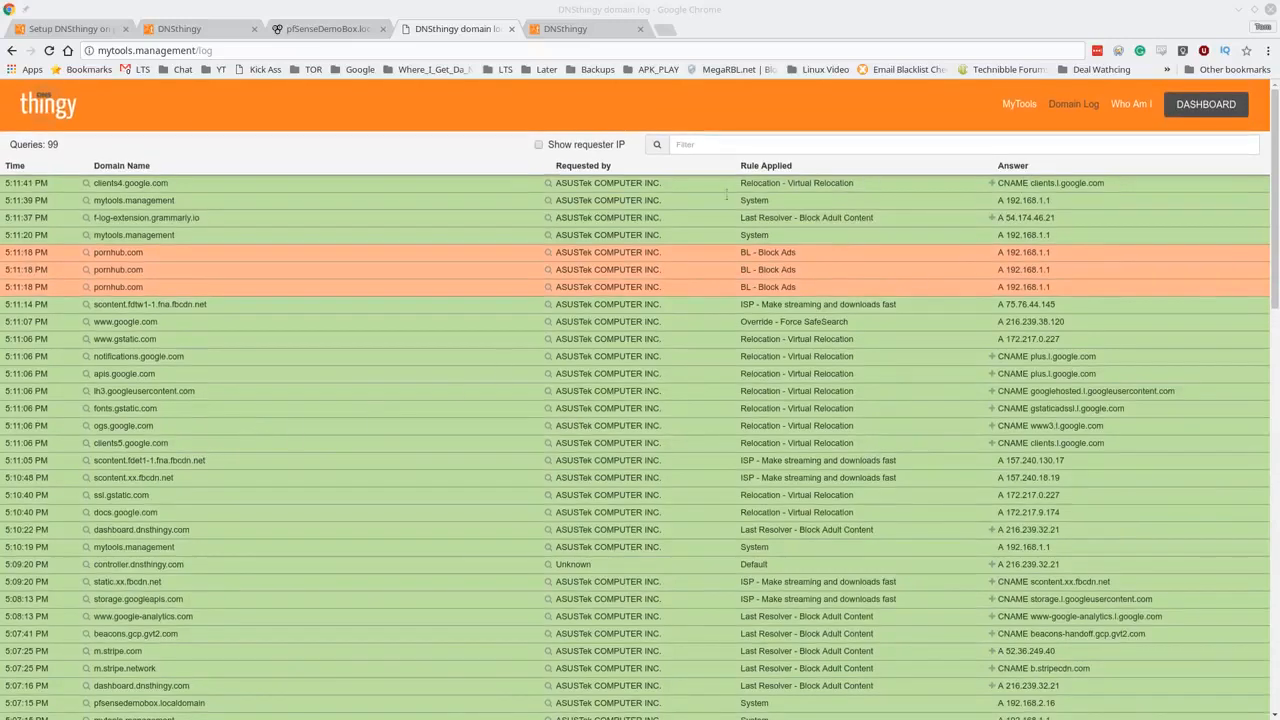
- Filter the log to the pornhub.com queries and select the 192.168.1.1 answer IP
left_click(202, 258)
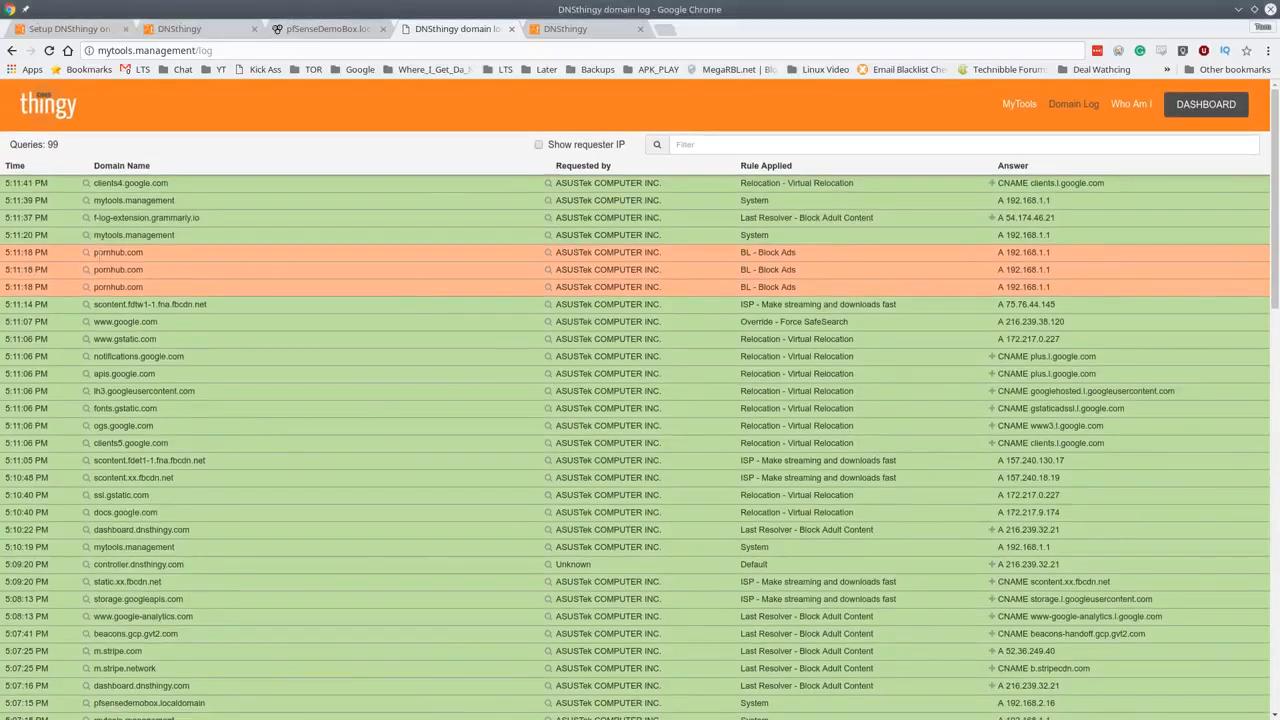
left_click(84, 256)
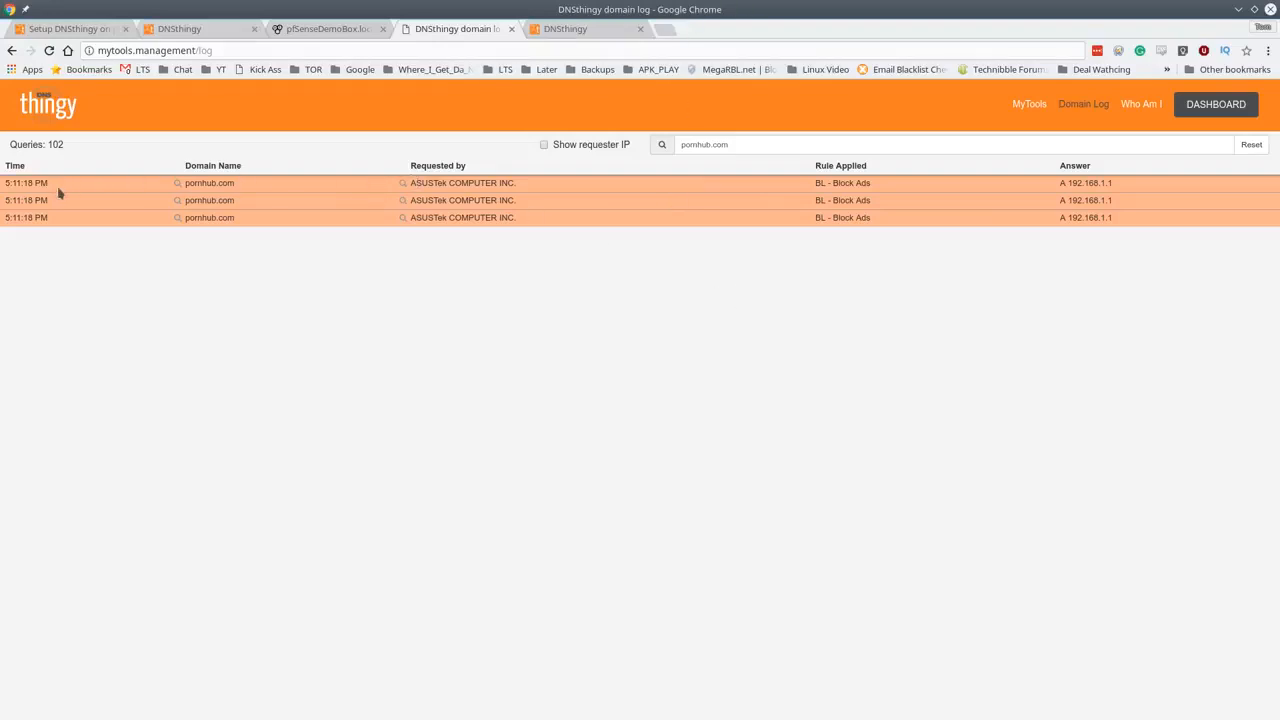
left_click_drag(1069, 182, 1121, 186)
- On DNSthingy Manager, keep Logging Level at 0 - Production and show the empty Custom options box
left_click(330, 29)
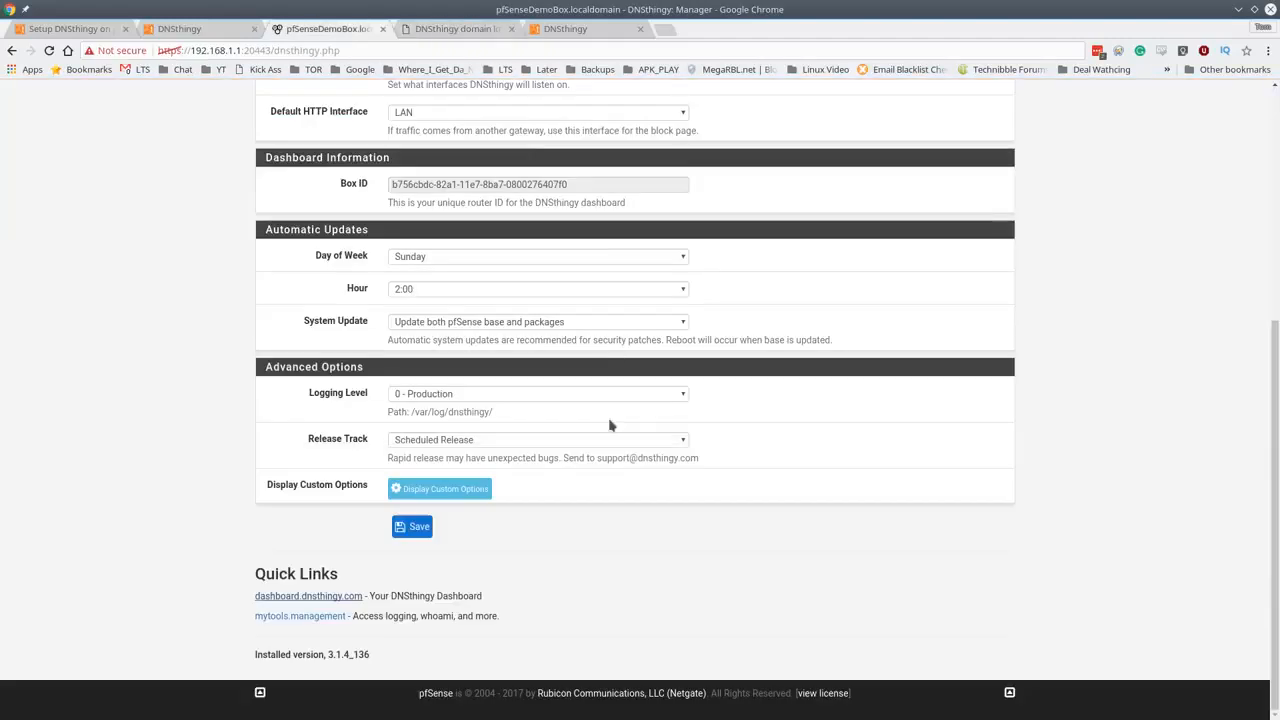
left_click(498, 396)
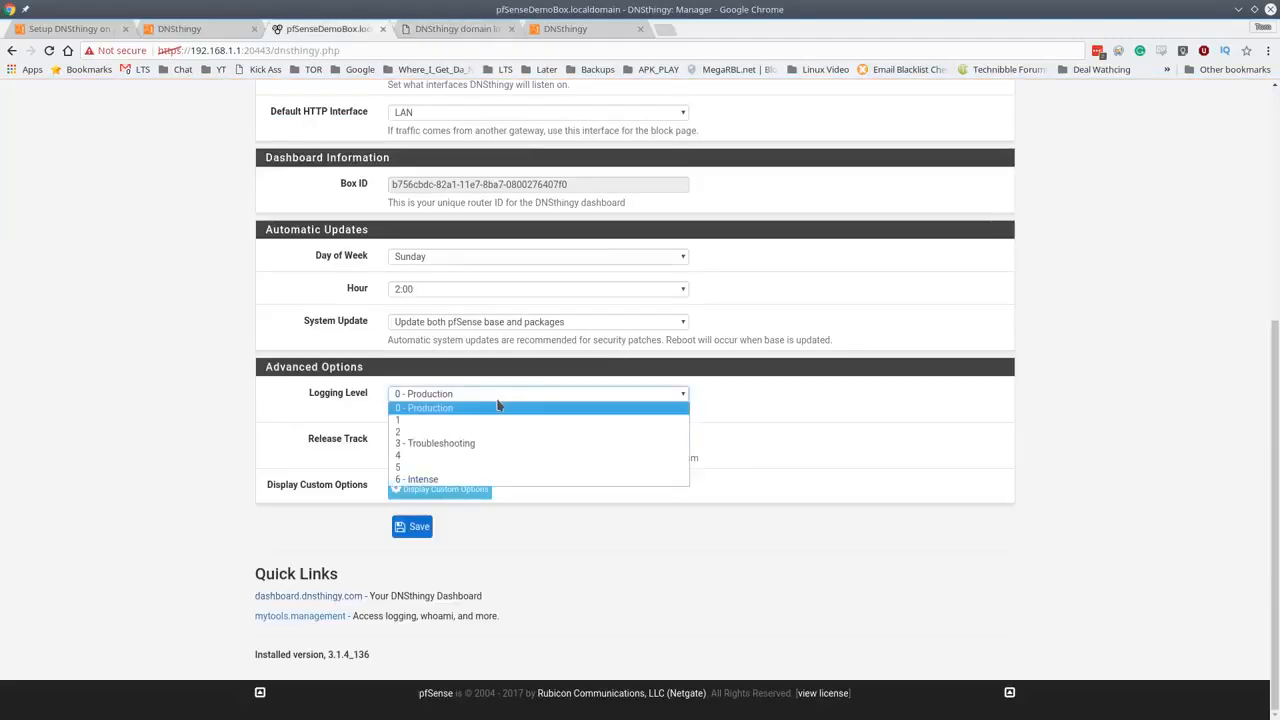
left_click(339, 408)
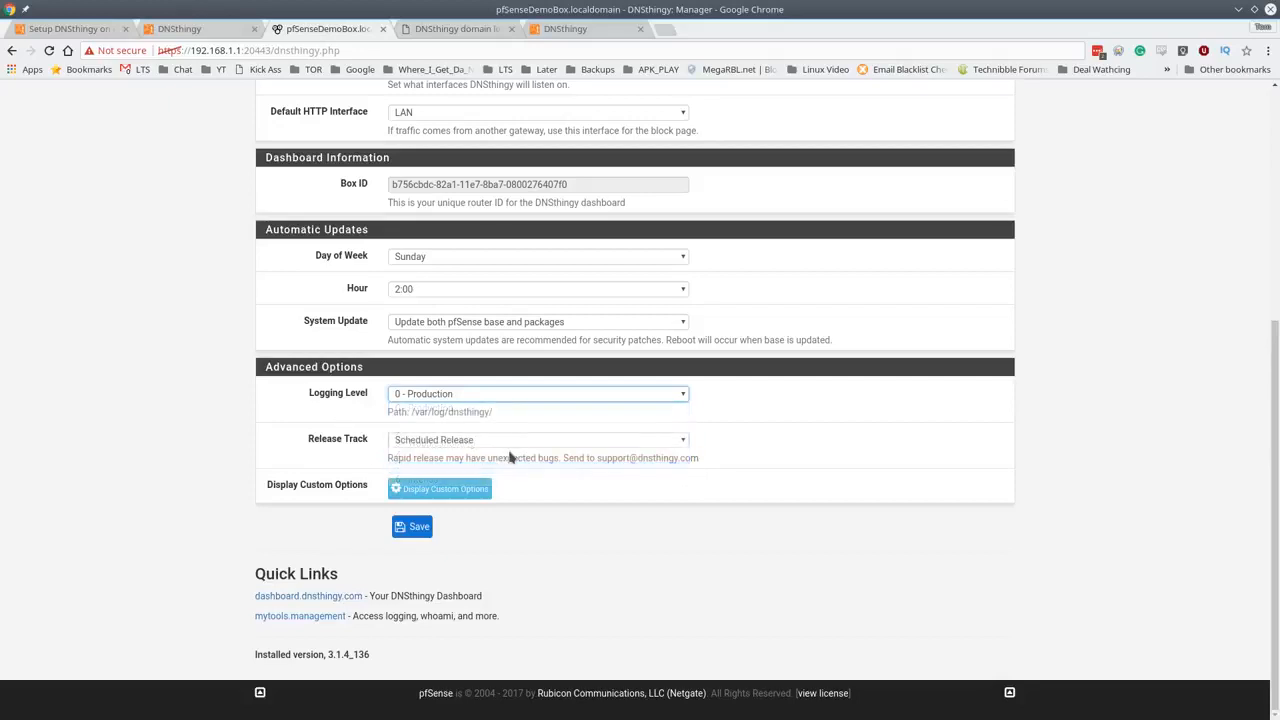
left_click(464, 499)
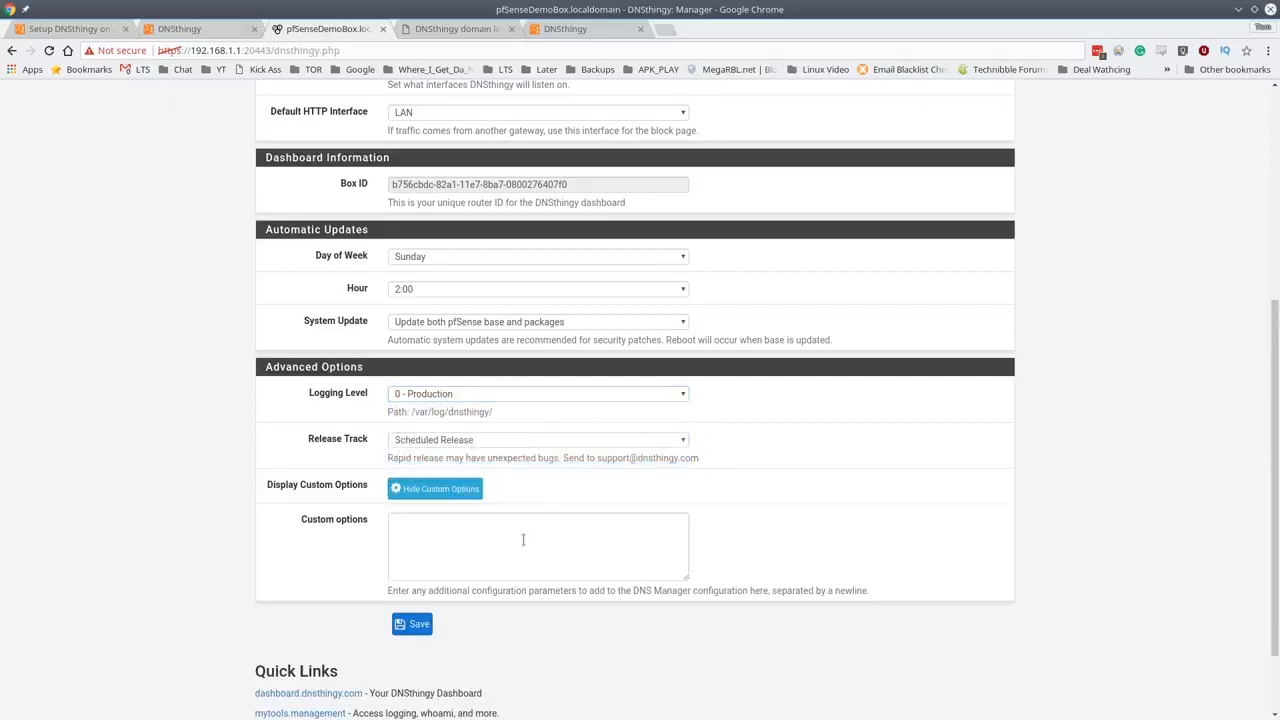
scroll(513, 561, "up", 4)
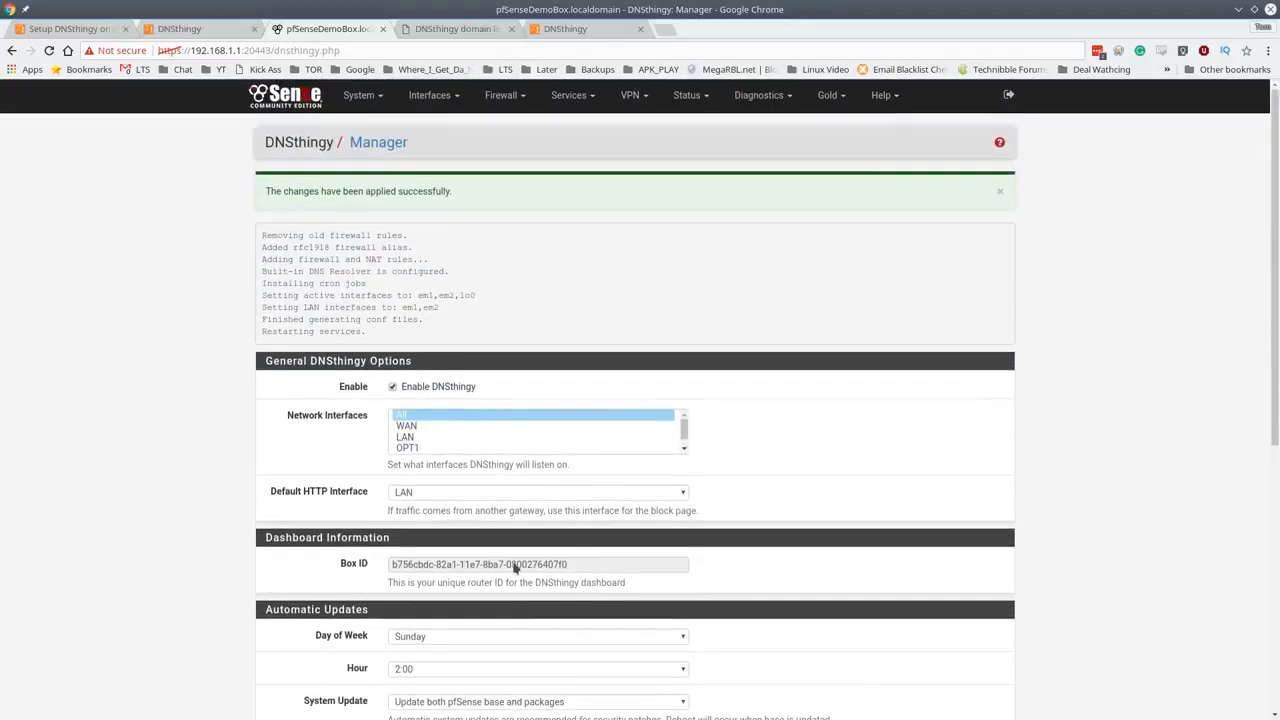
scroll(514, 564, "down", 6)
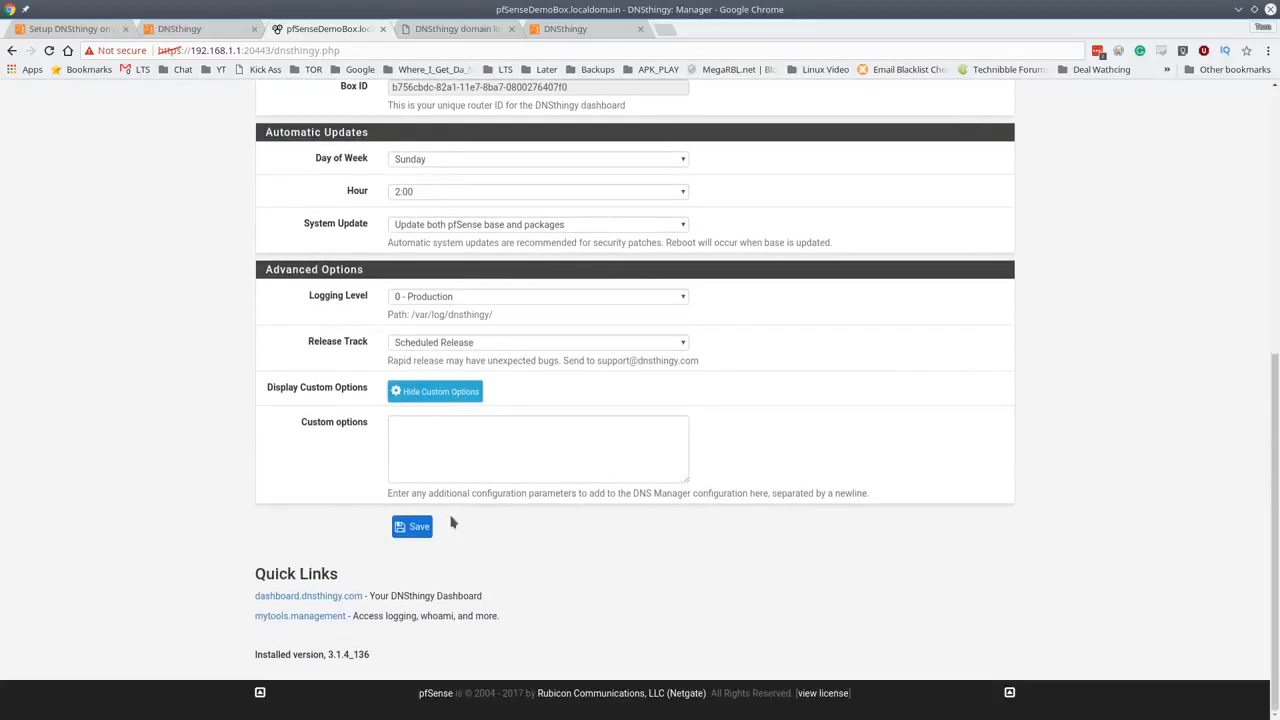
- Return to the dashboard, glance at the unblock requests page, then go back to Devices
left_click(595, 31)
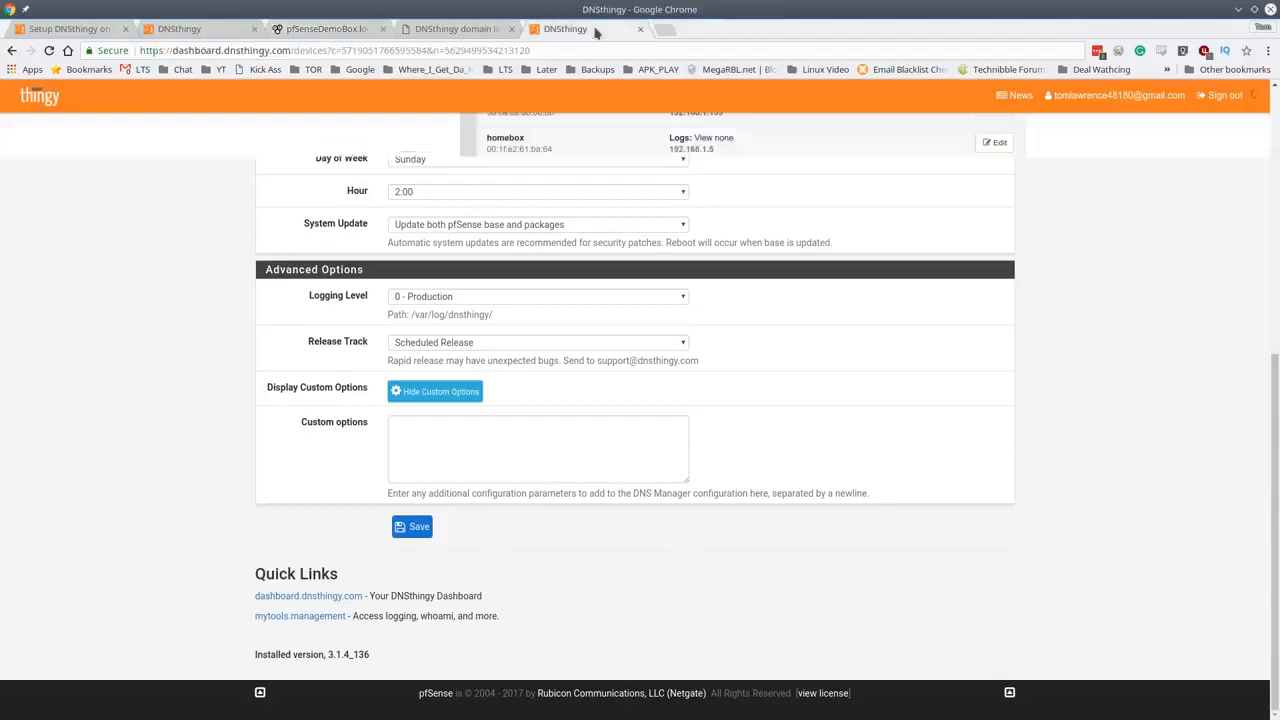
left_click(468, 30)
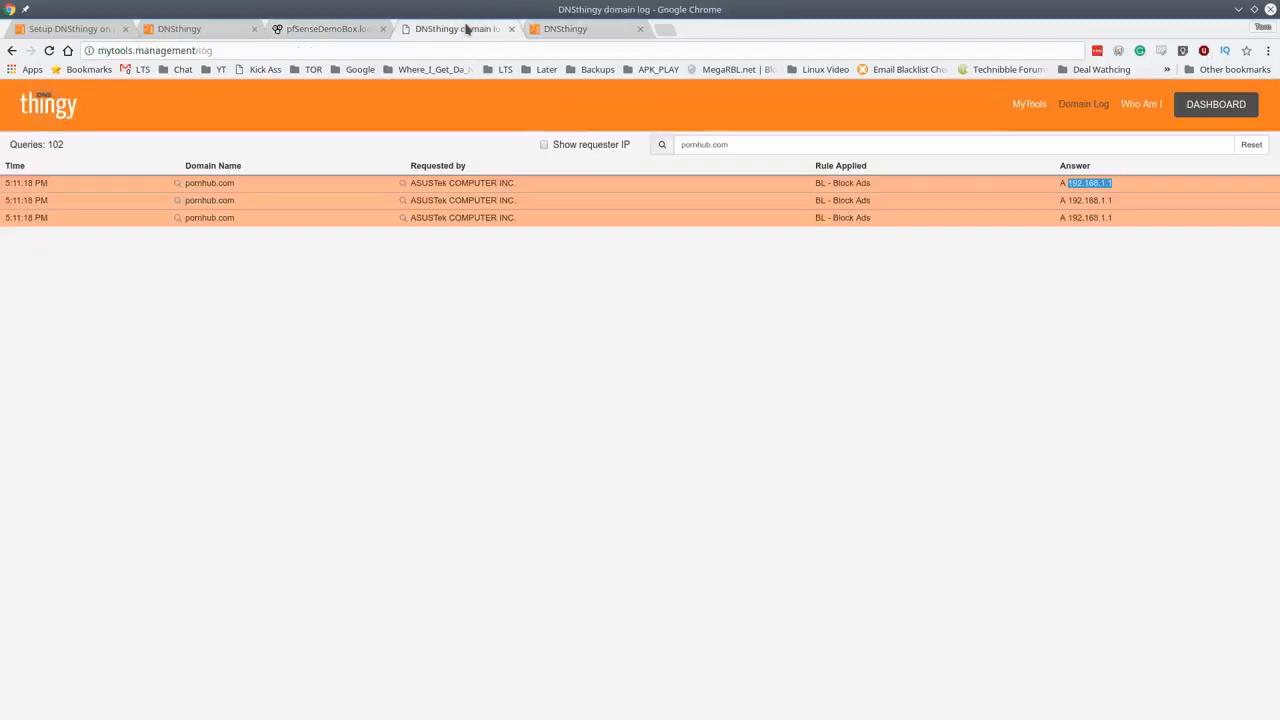
left_click(563, 33)
scroll(637, 343, "up", 10)
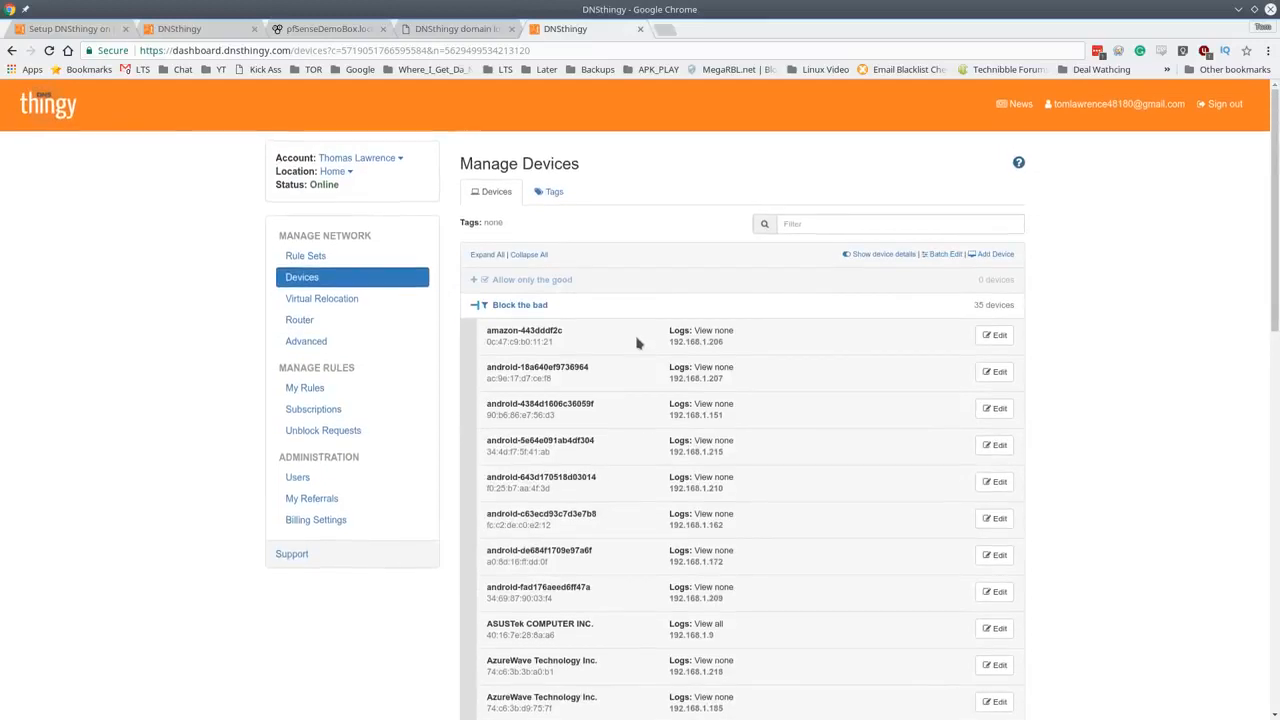
left_click(342, 436)
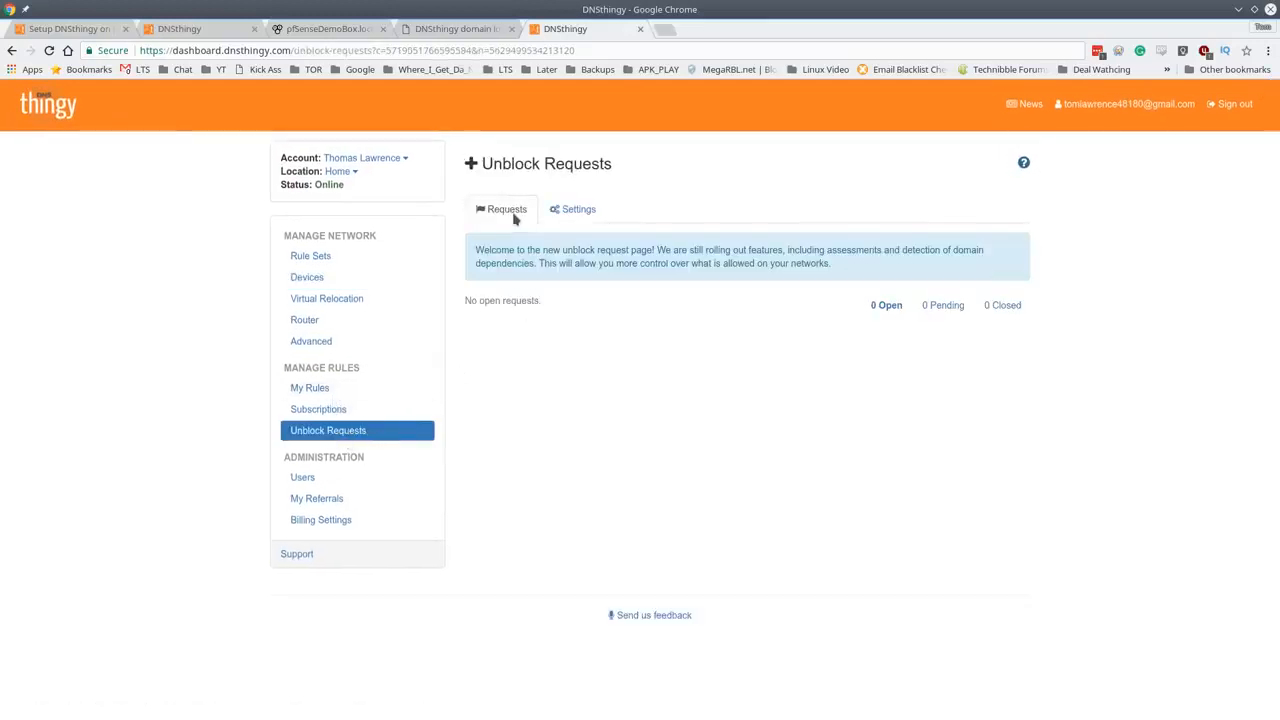
left_click(326, 279)
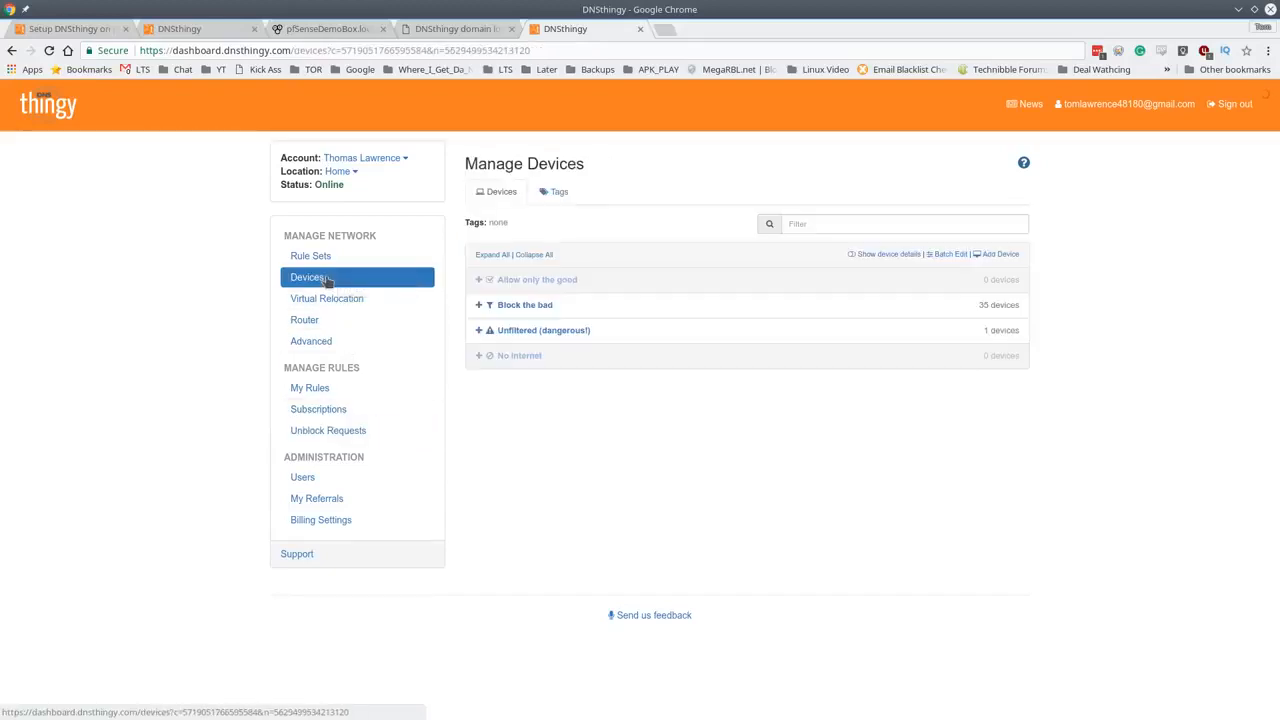
- Expand Block the bad with MAC and IP details shown and edit ASUSTek COMPUTER INC
left_click(512, 307)
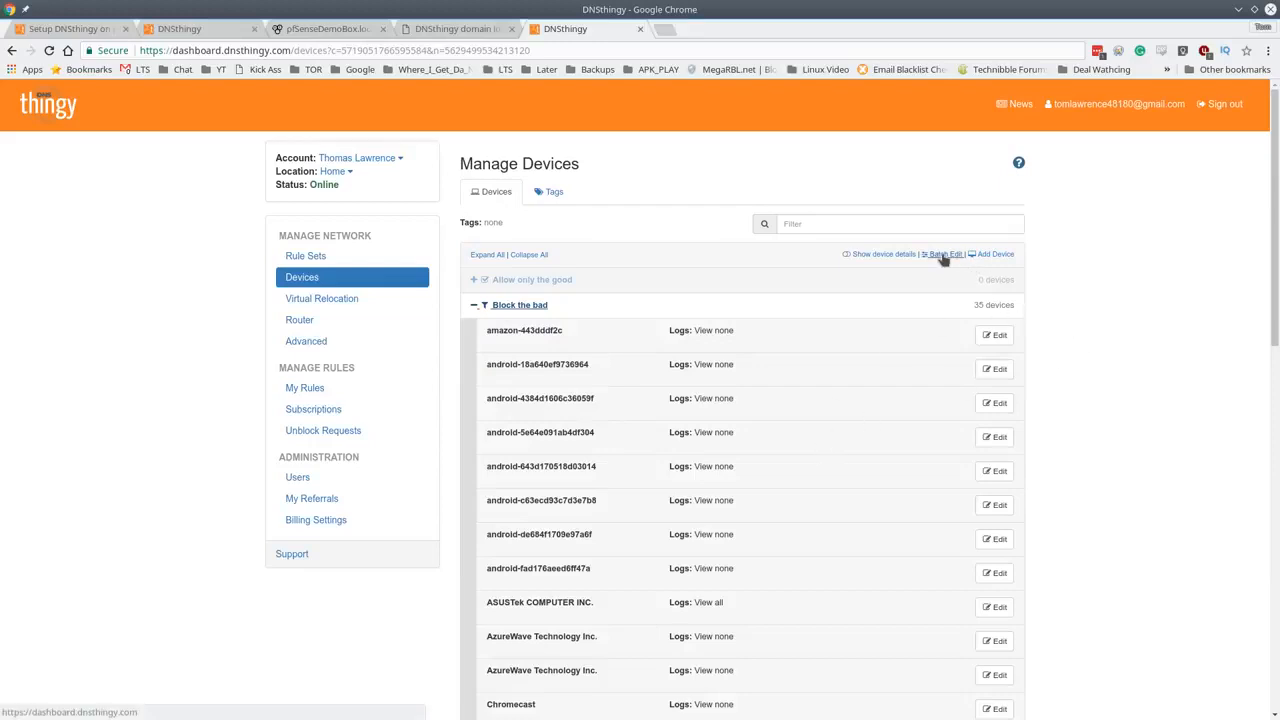
left_click(869, 256)
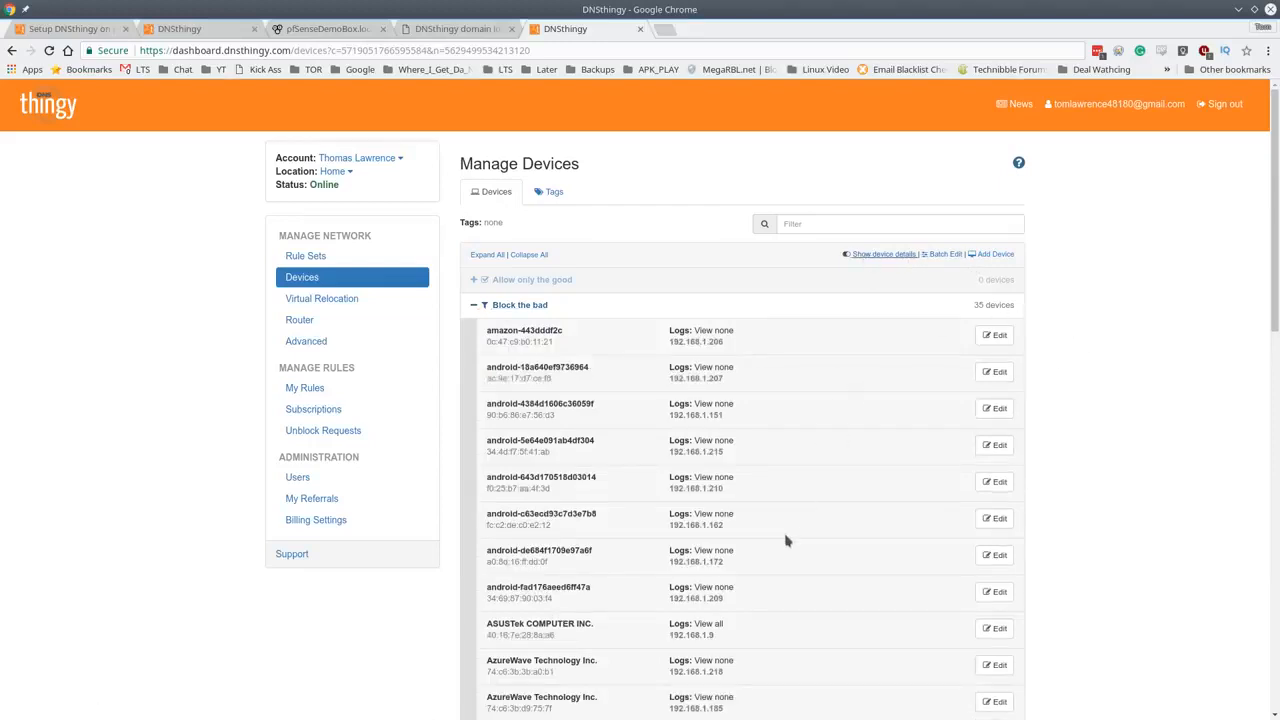
scroll(749, 560, "down", 3)
scroll(745, 560, "down", 2)
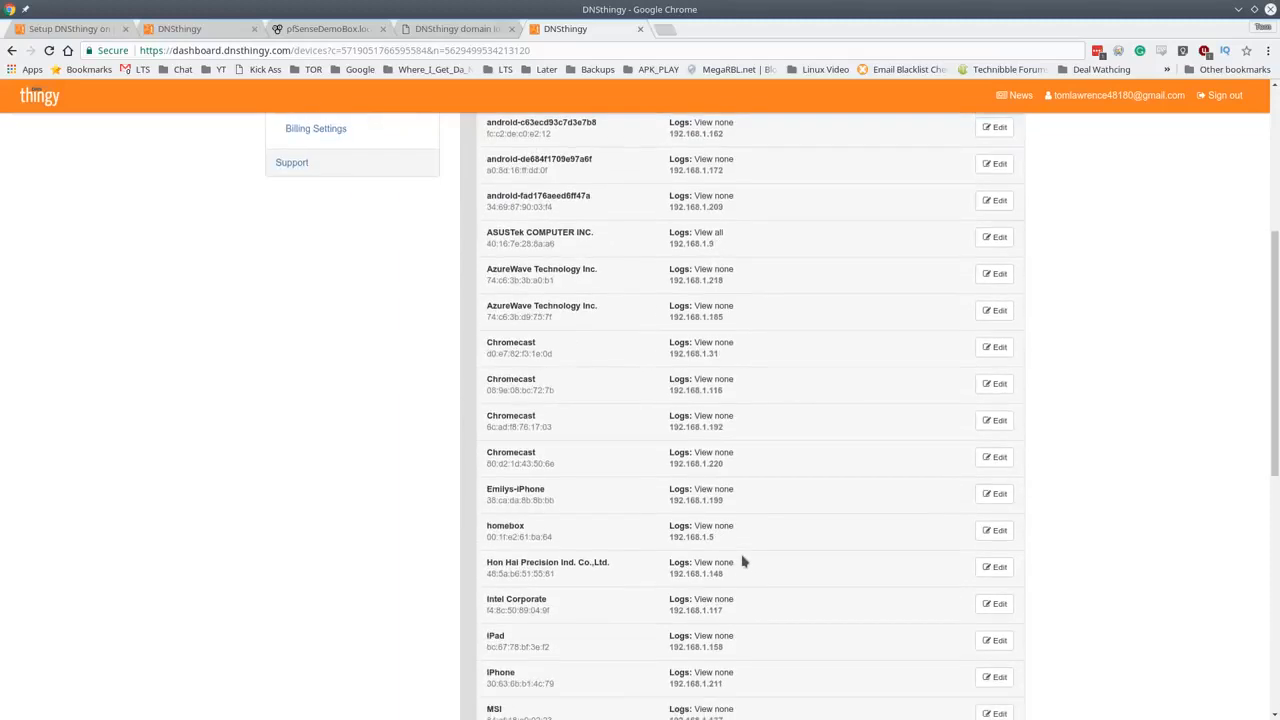
left_click(994, 237)
left_click(693, 320)
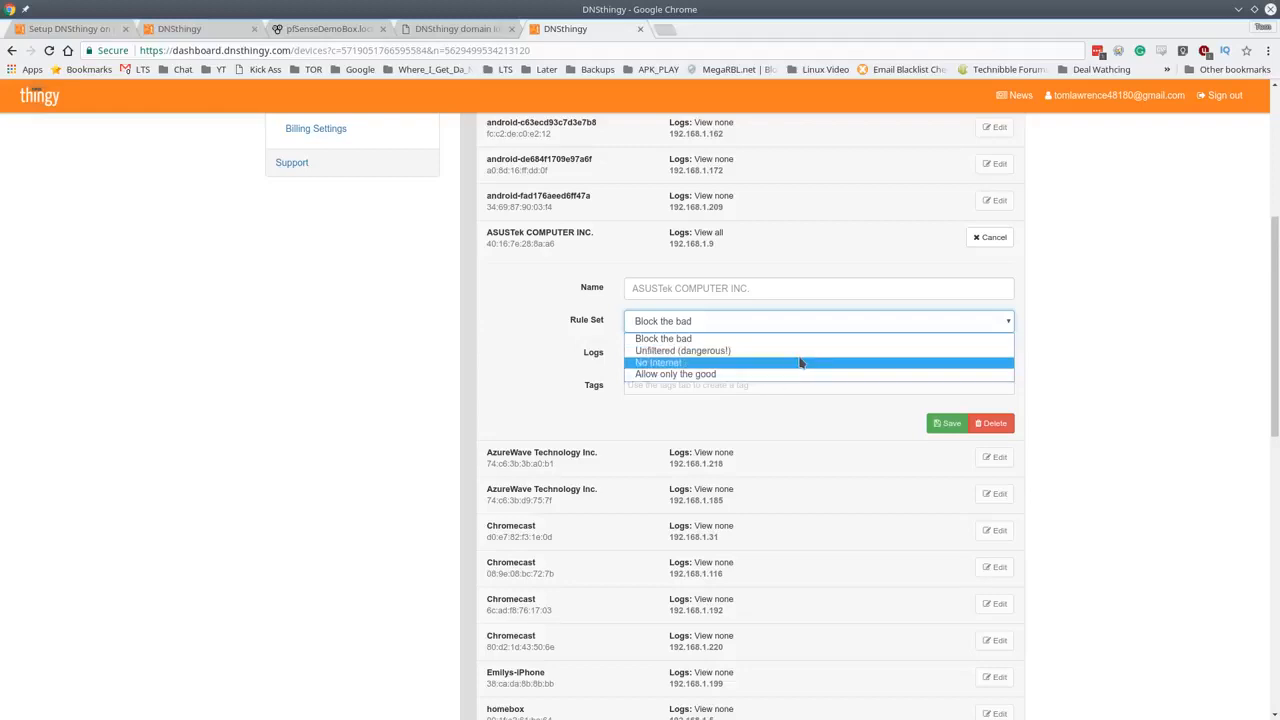
left_click(1097, 358)
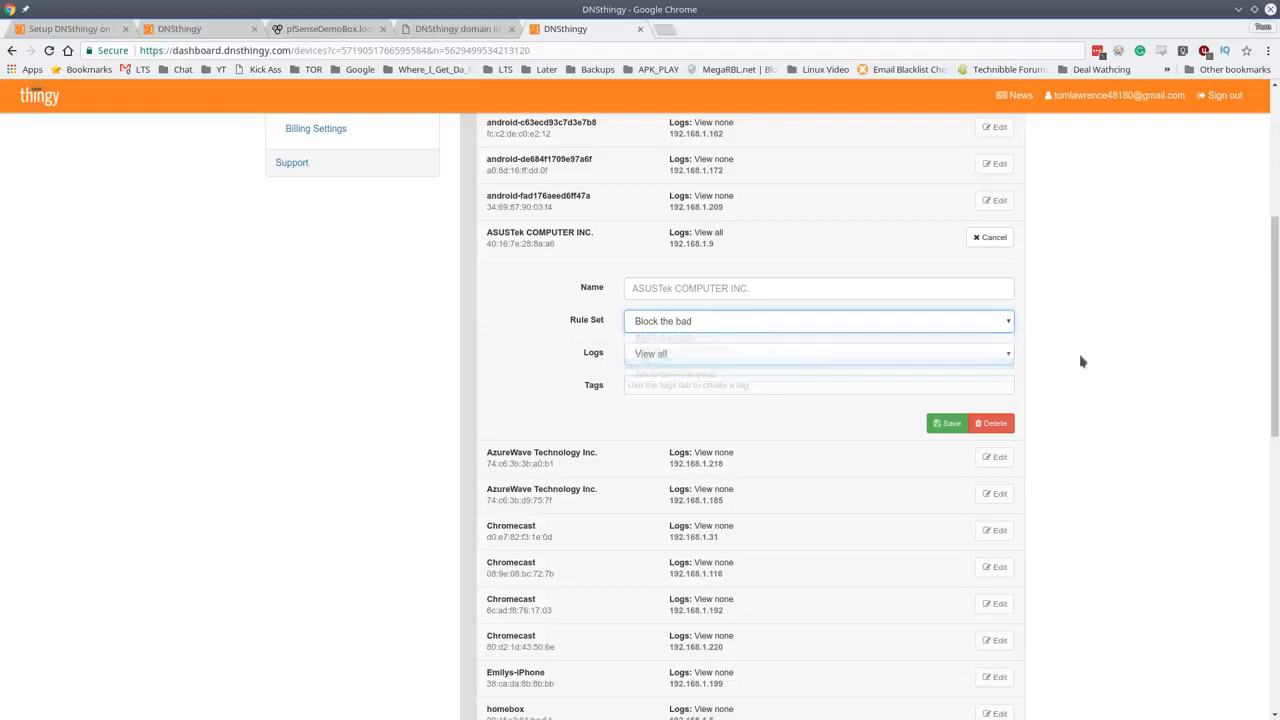
left_click(707, 358)
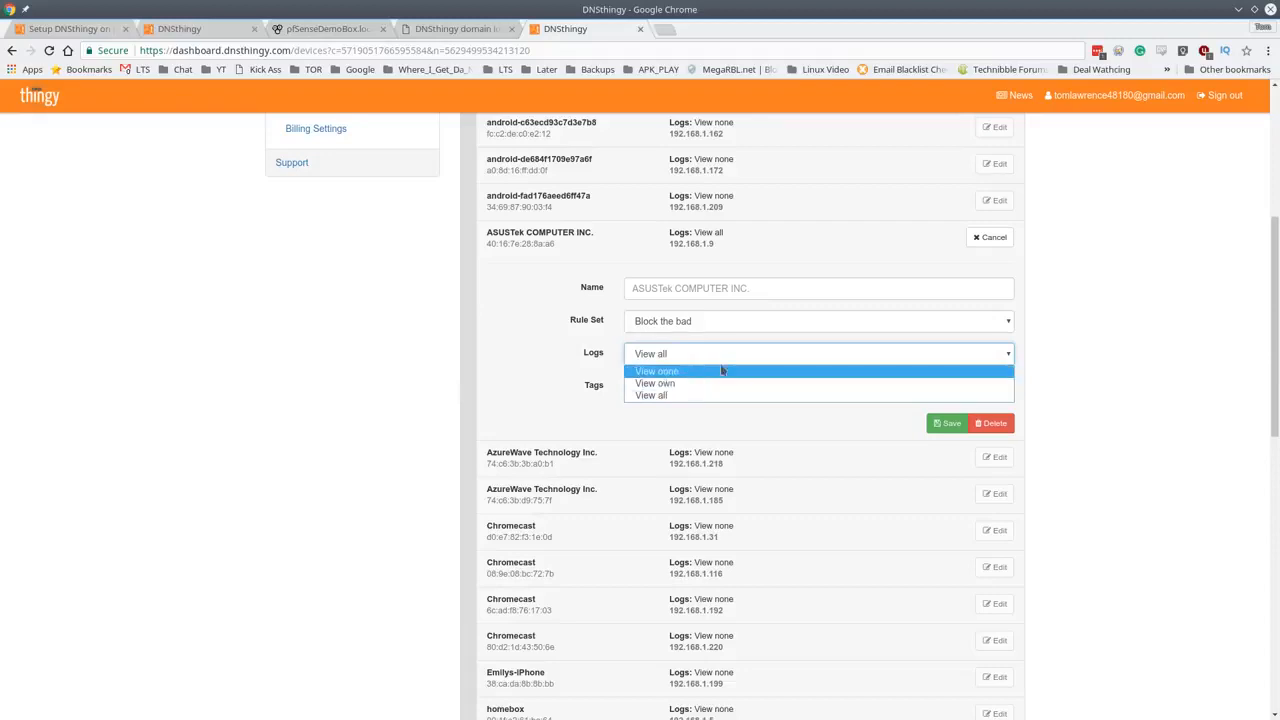
left_click(1127, 327)
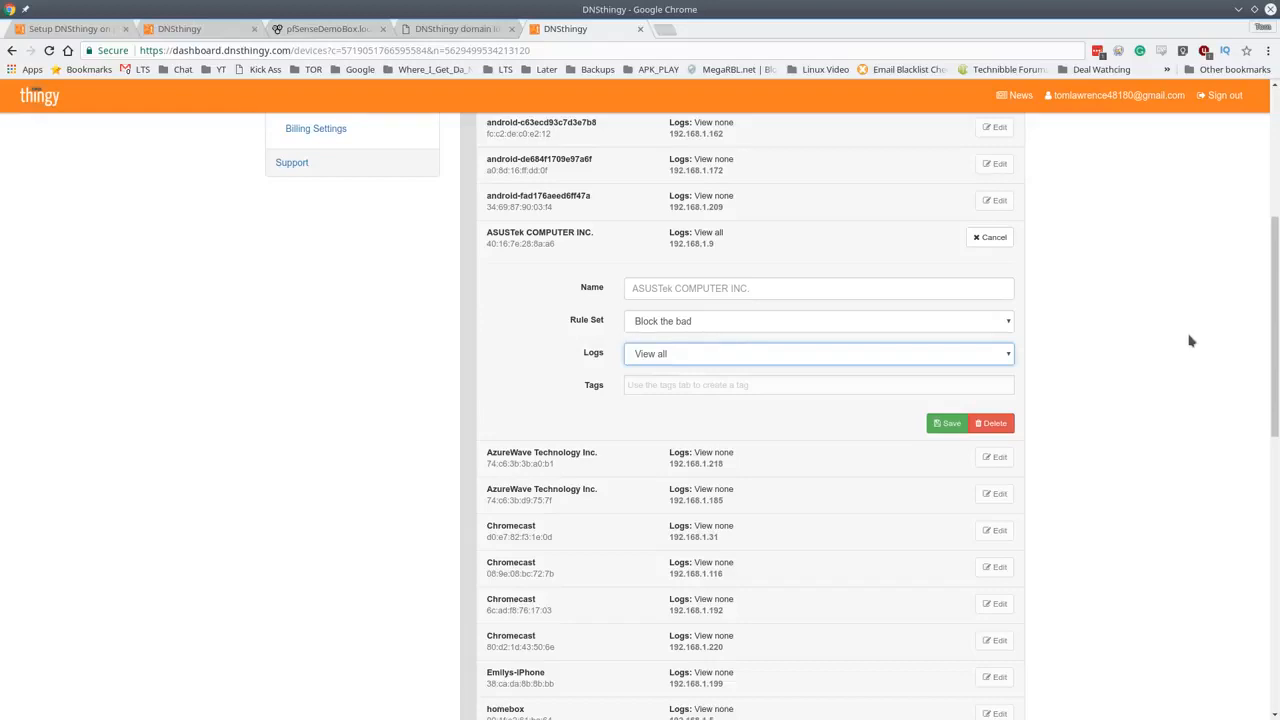
scroll(1190, 341, "up", 3)
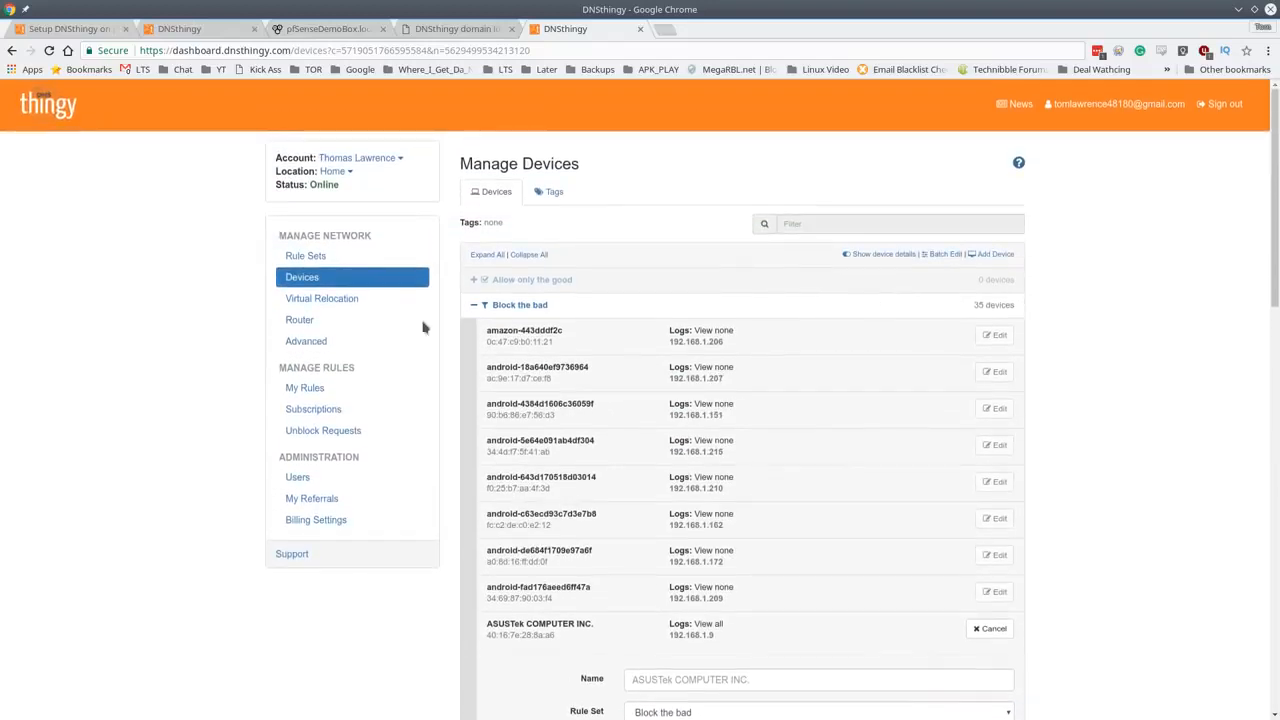
left_click(341, 342)
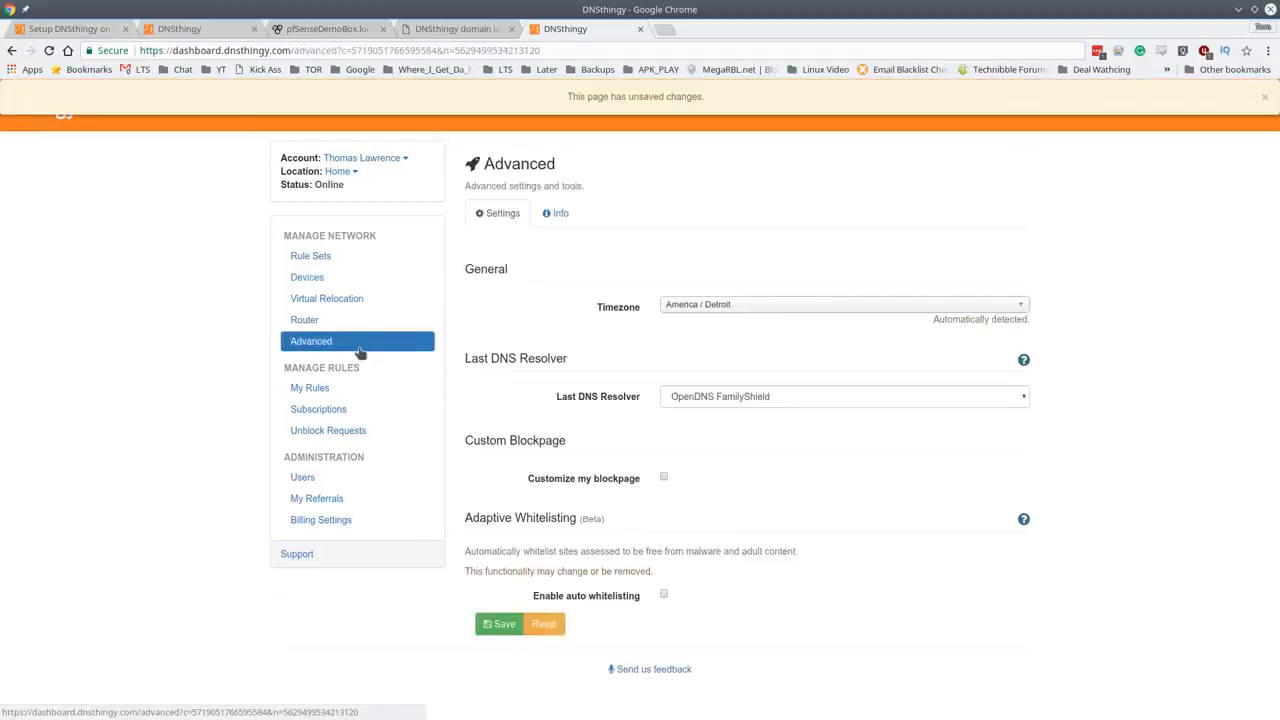
left_click(725, 396)
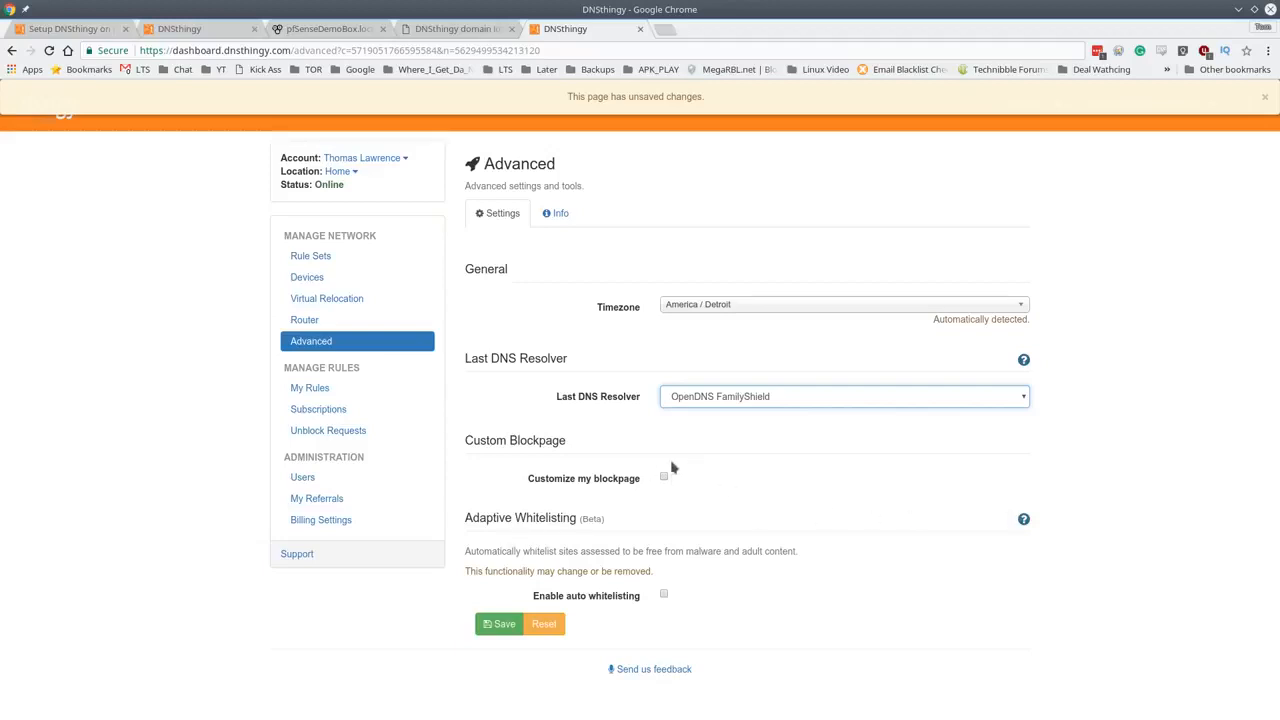
left_click(665, 479)
left_click(862, 513)
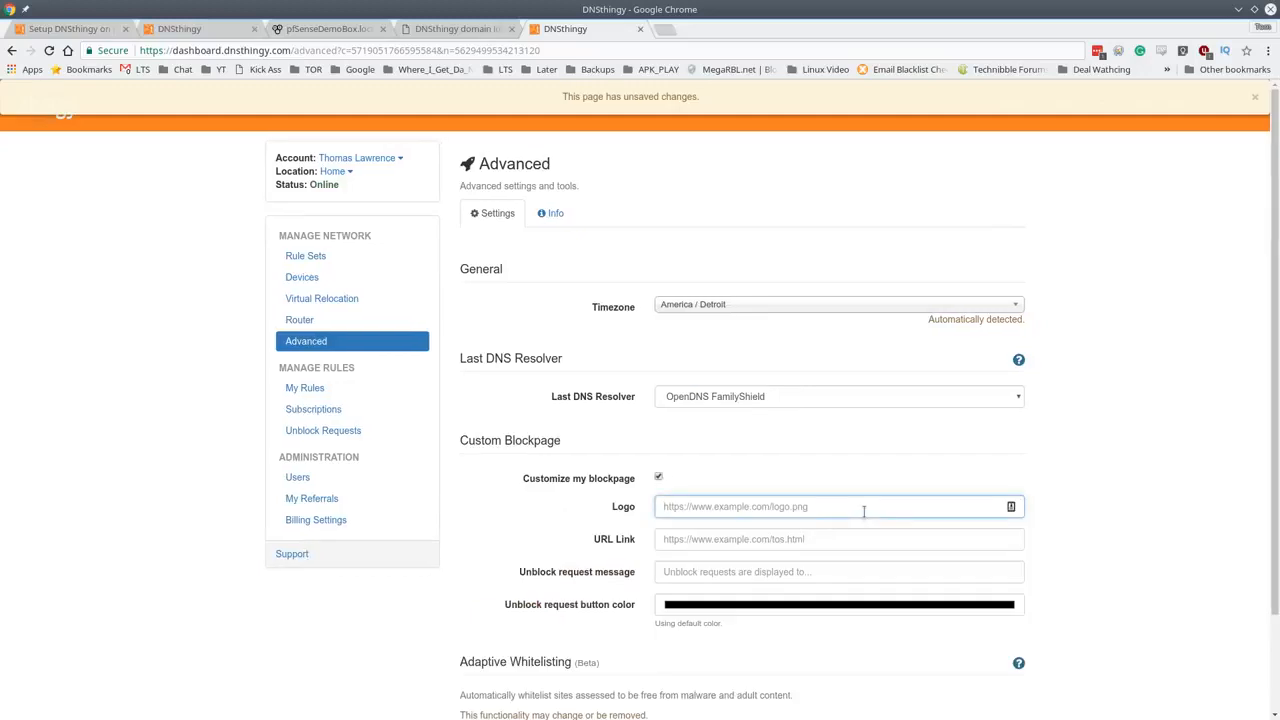
scroll(625, 588, "down", 3)
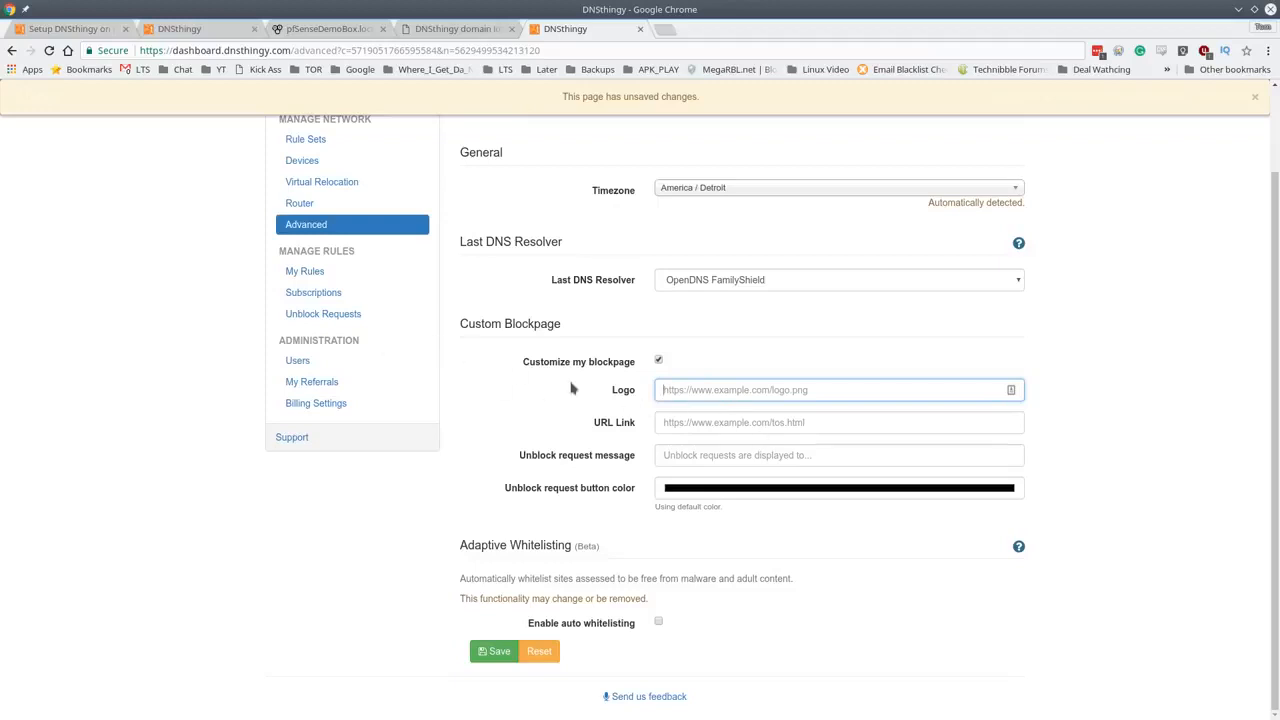
scroll(519, 380, "up", 3)
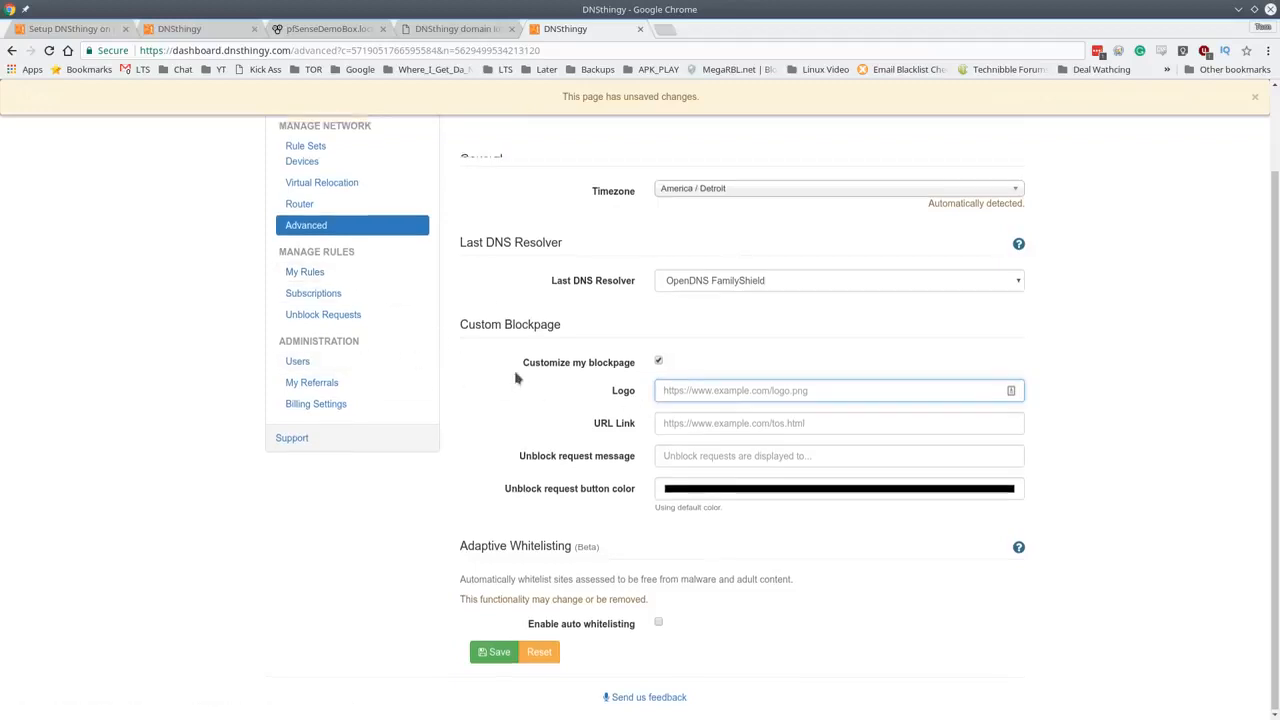
left_click(553, 214)
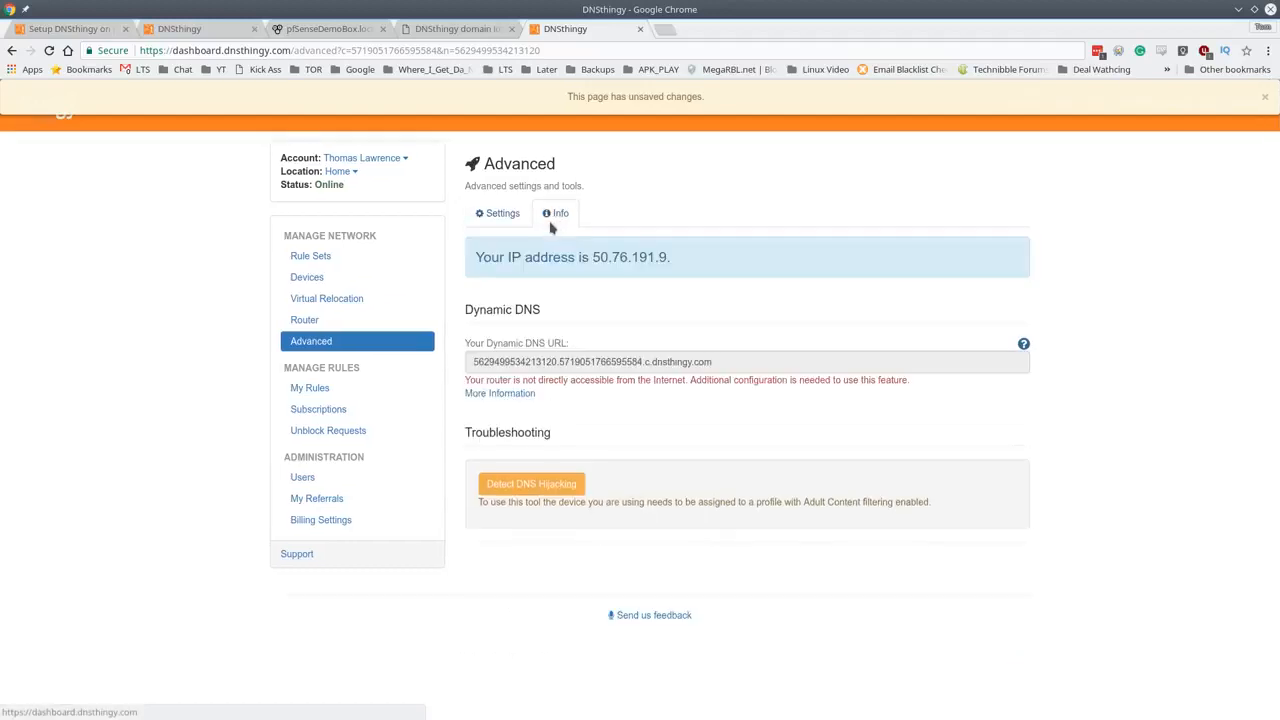
left_click(492, 213)
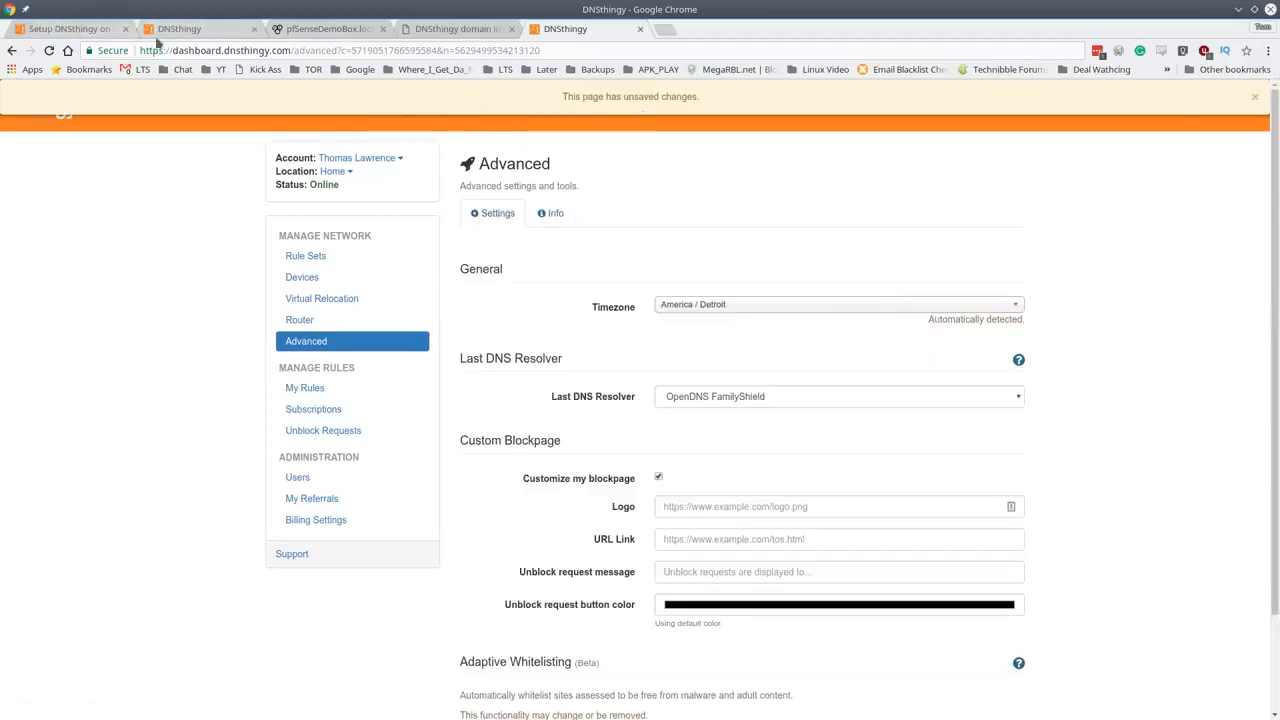
- Go from the DNSthingy pfSense setup article to the main DNSthingy website
left_click(198, 36)
left_click(80, 30)
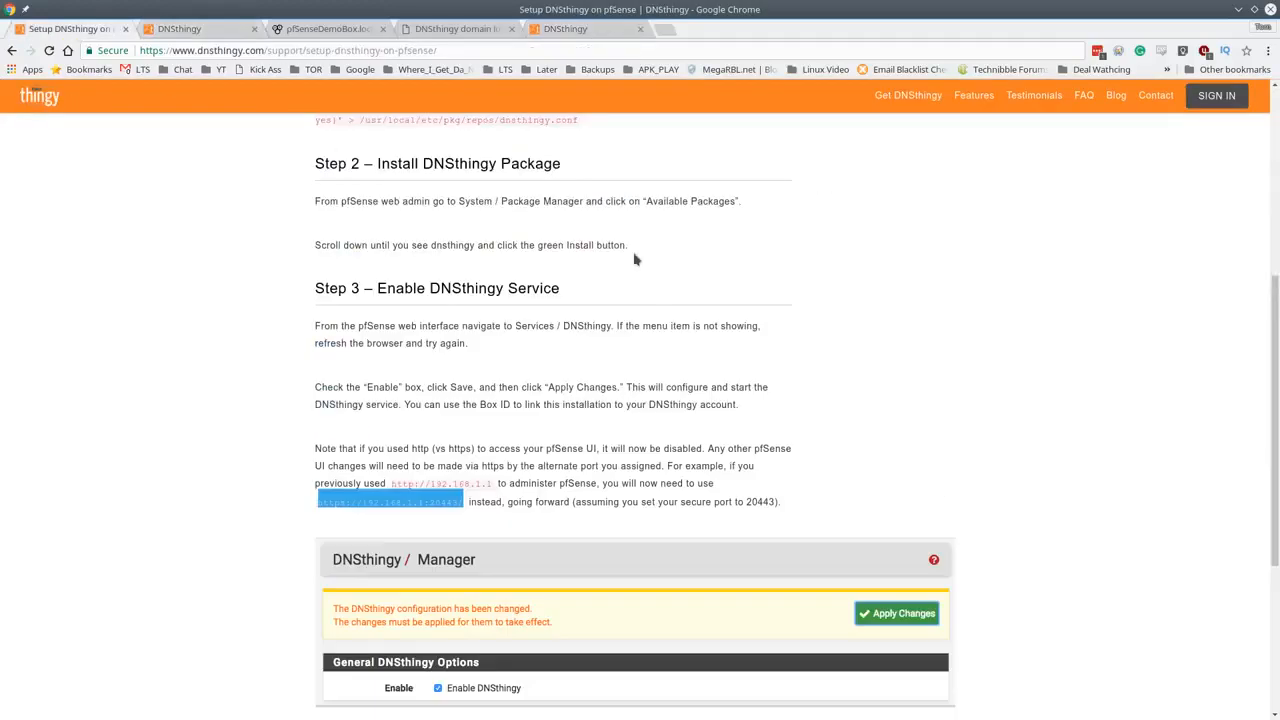
scroll(634, 260, "up", 5)
left_click(55, 108)
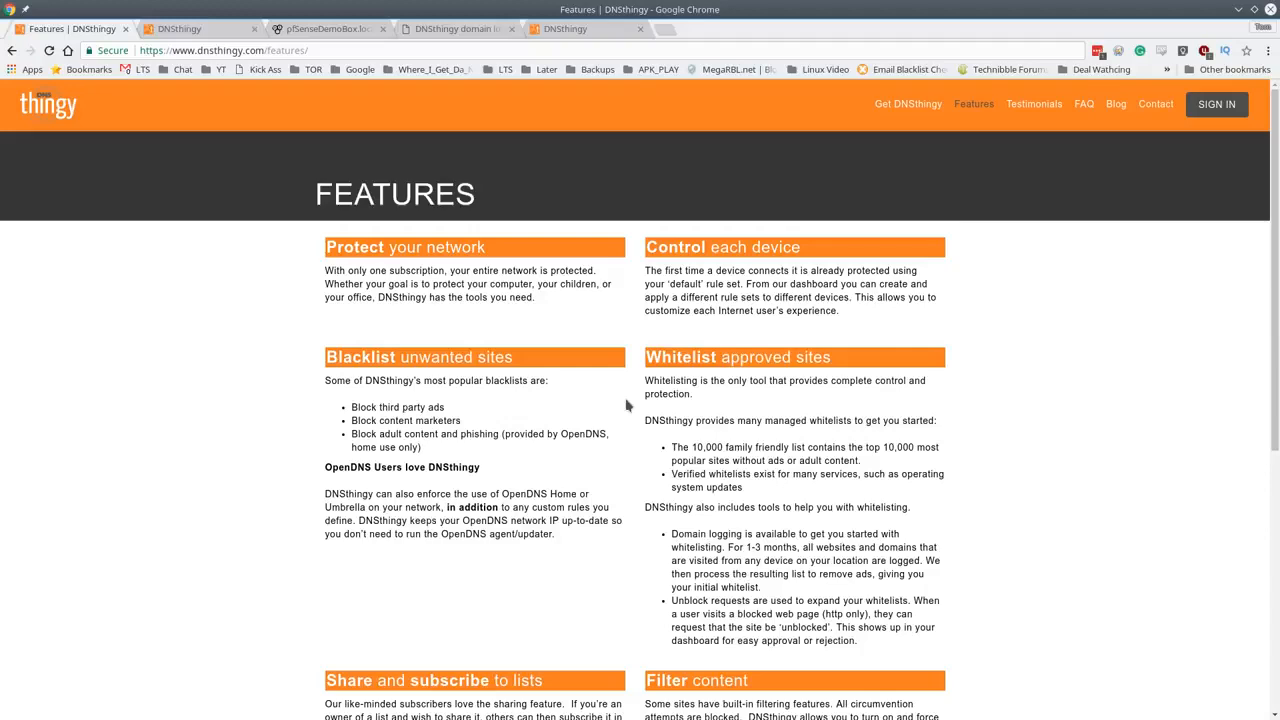
- Scroll through the Features page, then return to the dashboard's Advanced settings
scroll(567, 397, "down", 3)
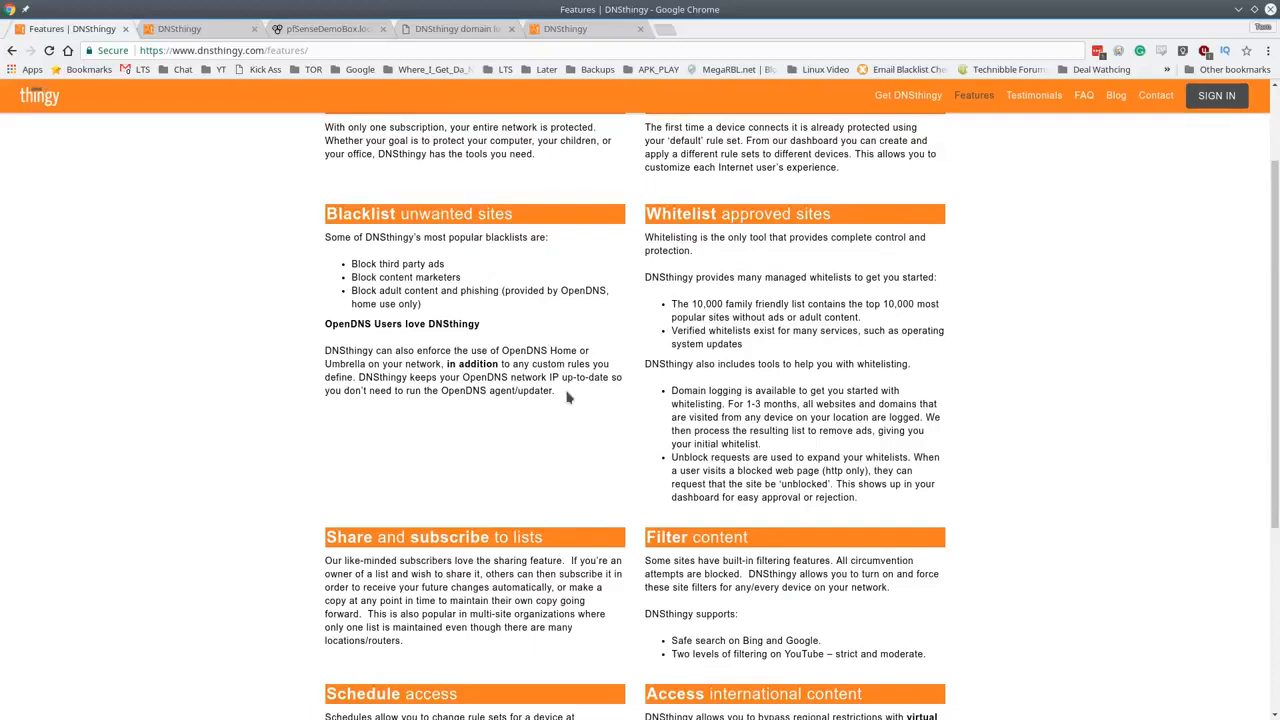
scroll(605, 398, "up", 3)
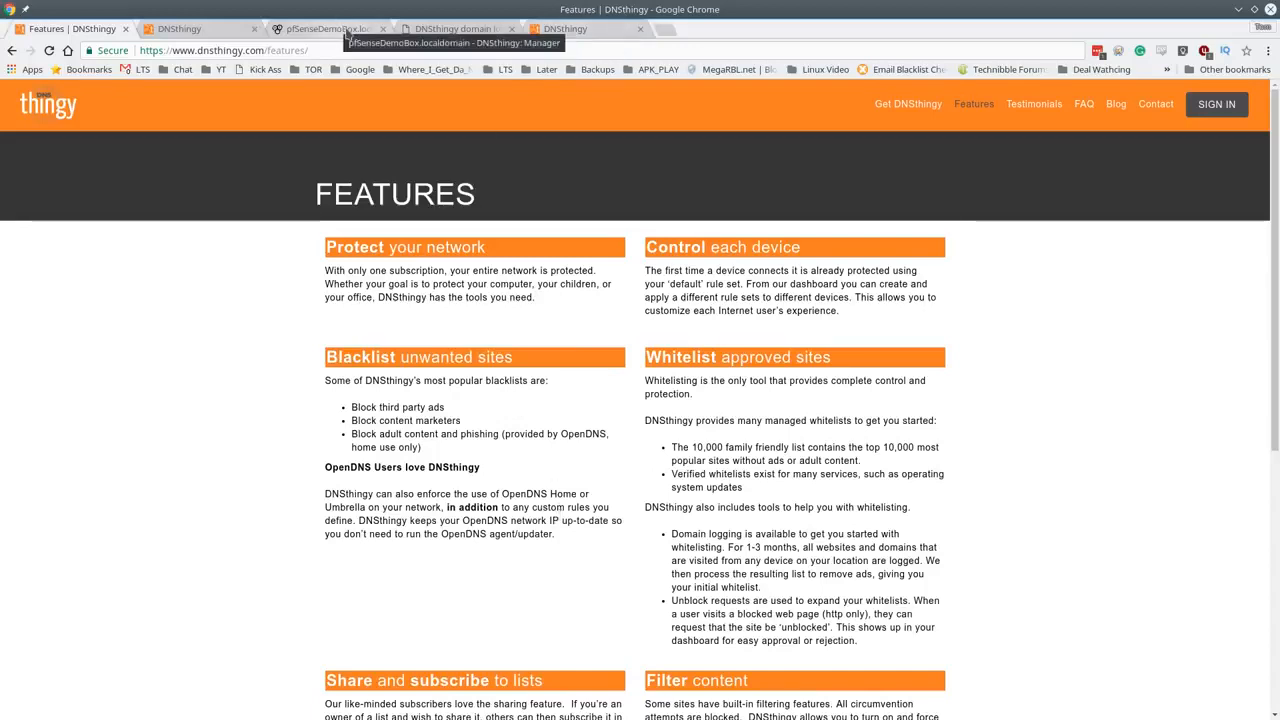
left_click(457, 33)
left_click(565, 32)
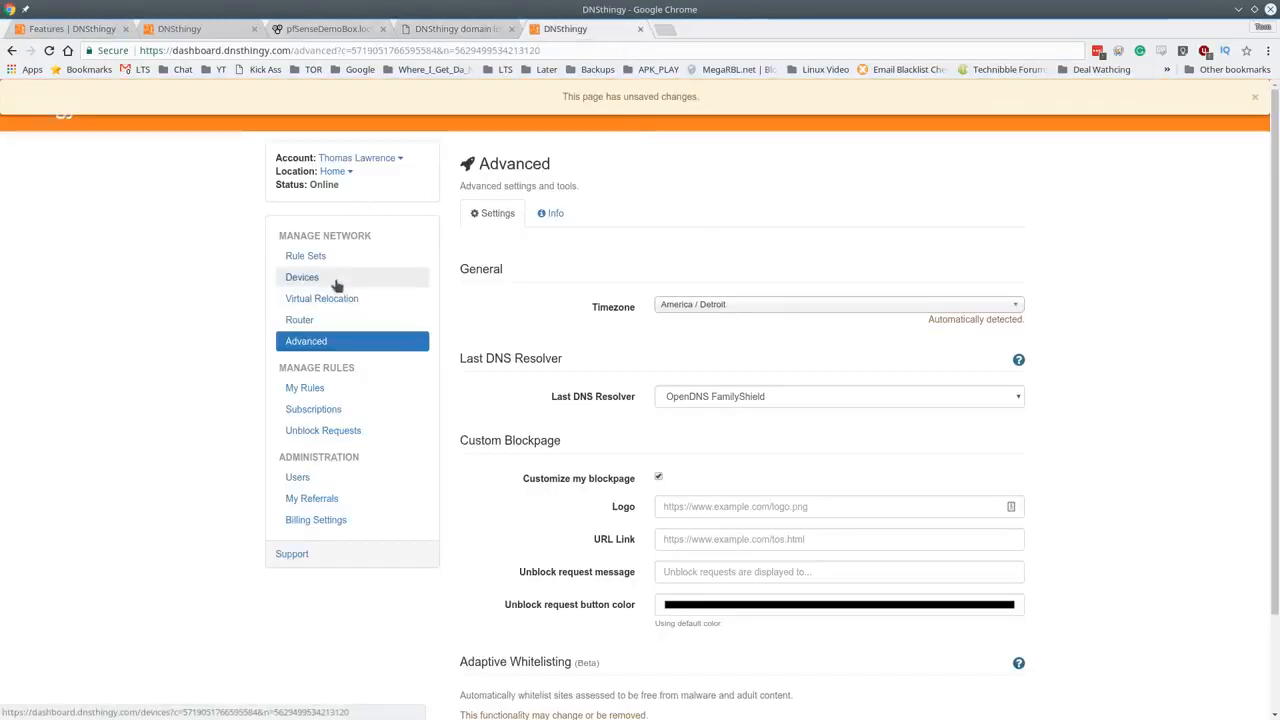
- Scroll through the 35 devices in Block the bad, then show the Block the bad rule set on Manage Rule Sets
left_click(337, 286)
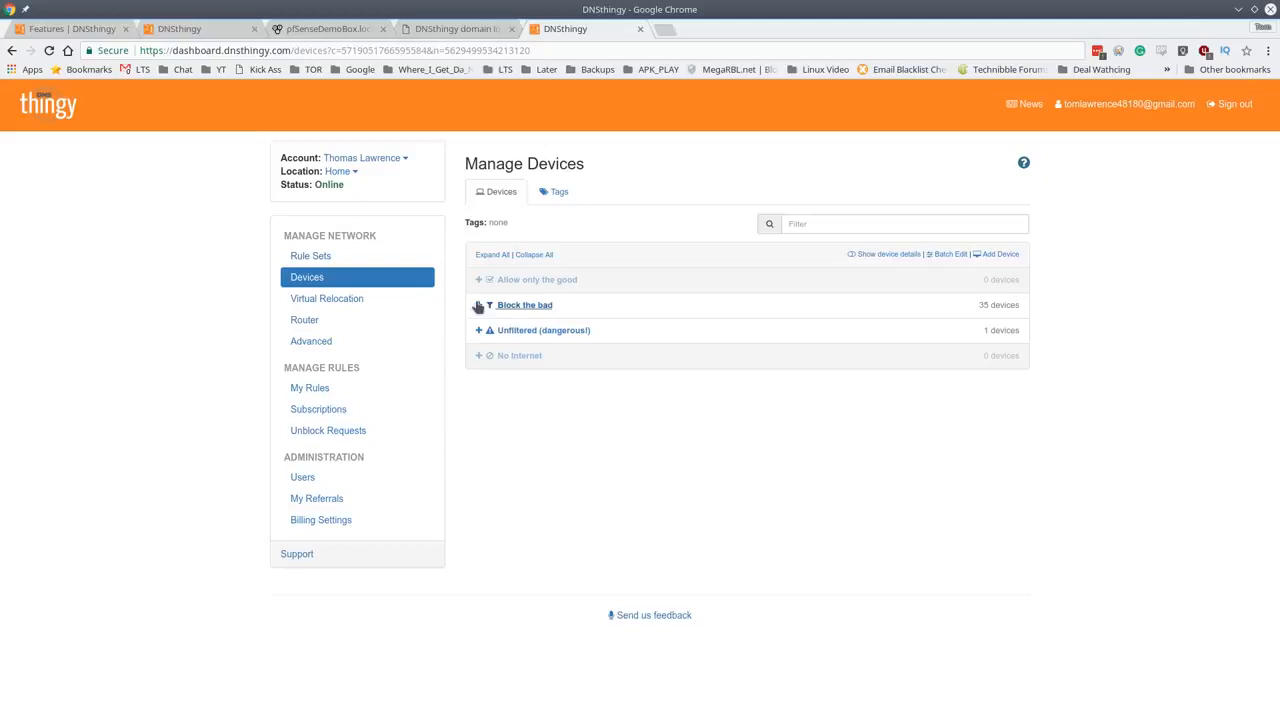
left_click(478, 306)
scroll(727, 364, "down", 2)
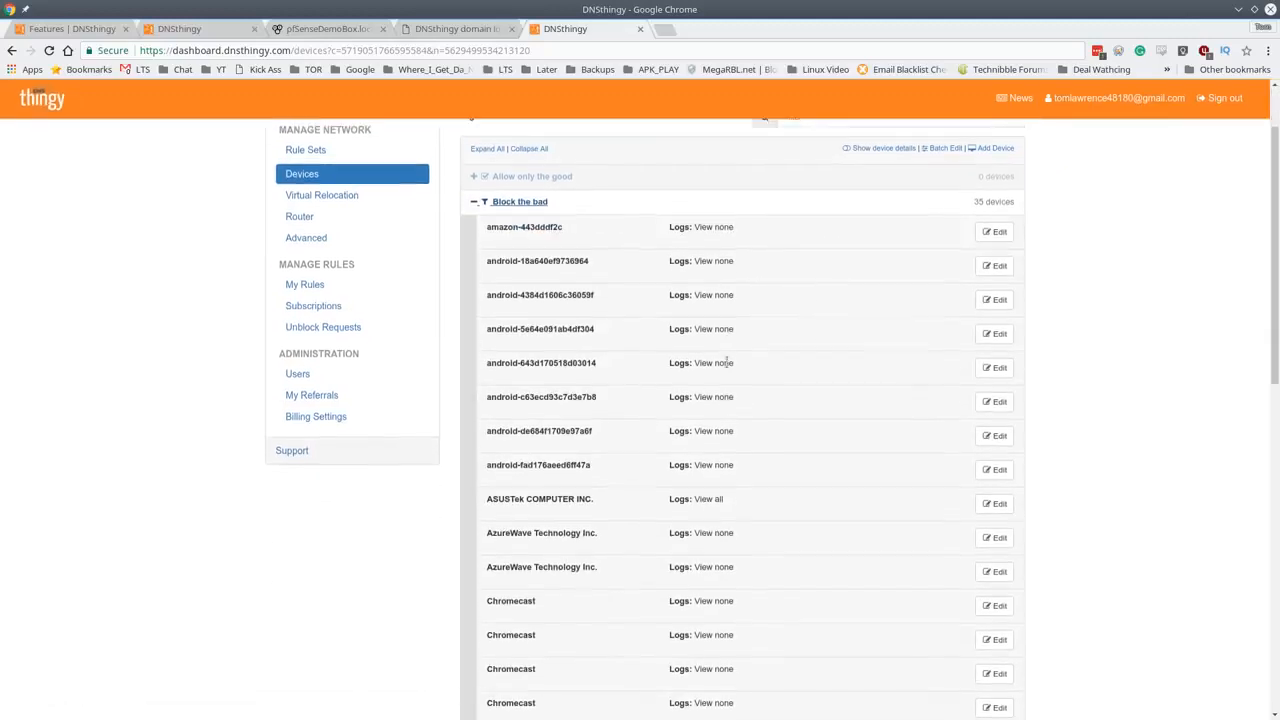
scroll(727, 364, "down", 5)
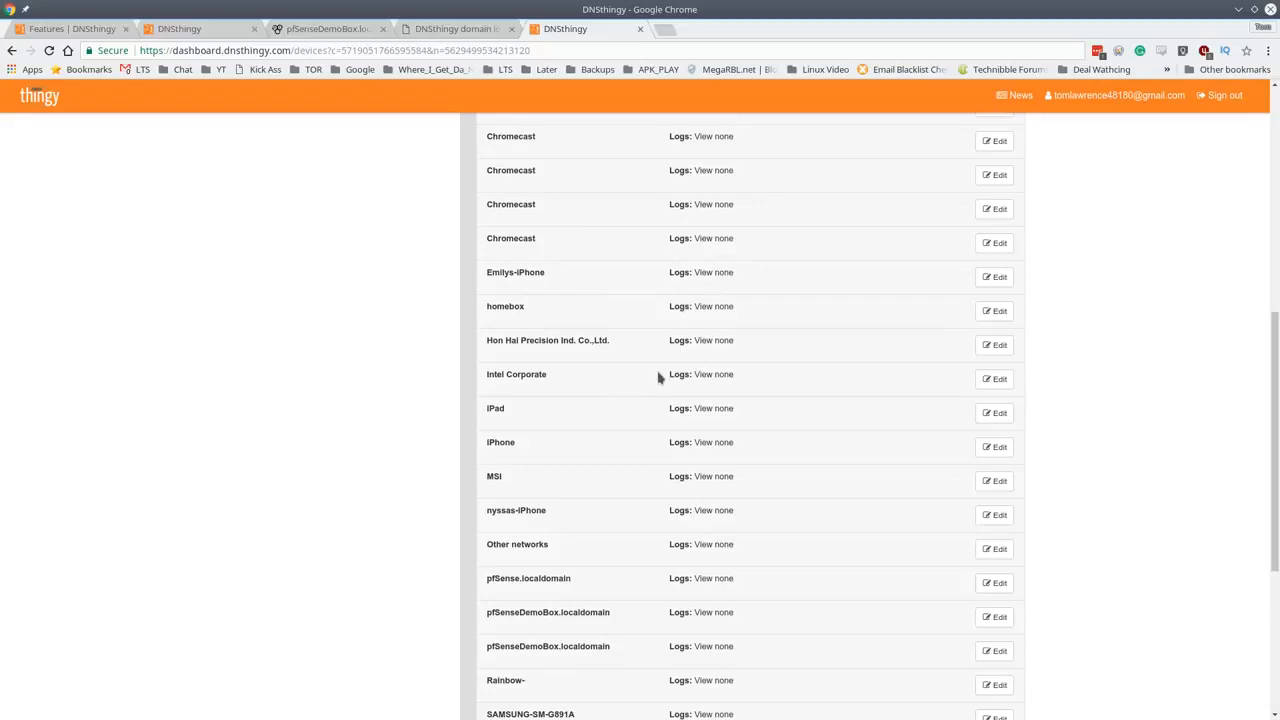
scroll(658, 377, "down", 3)
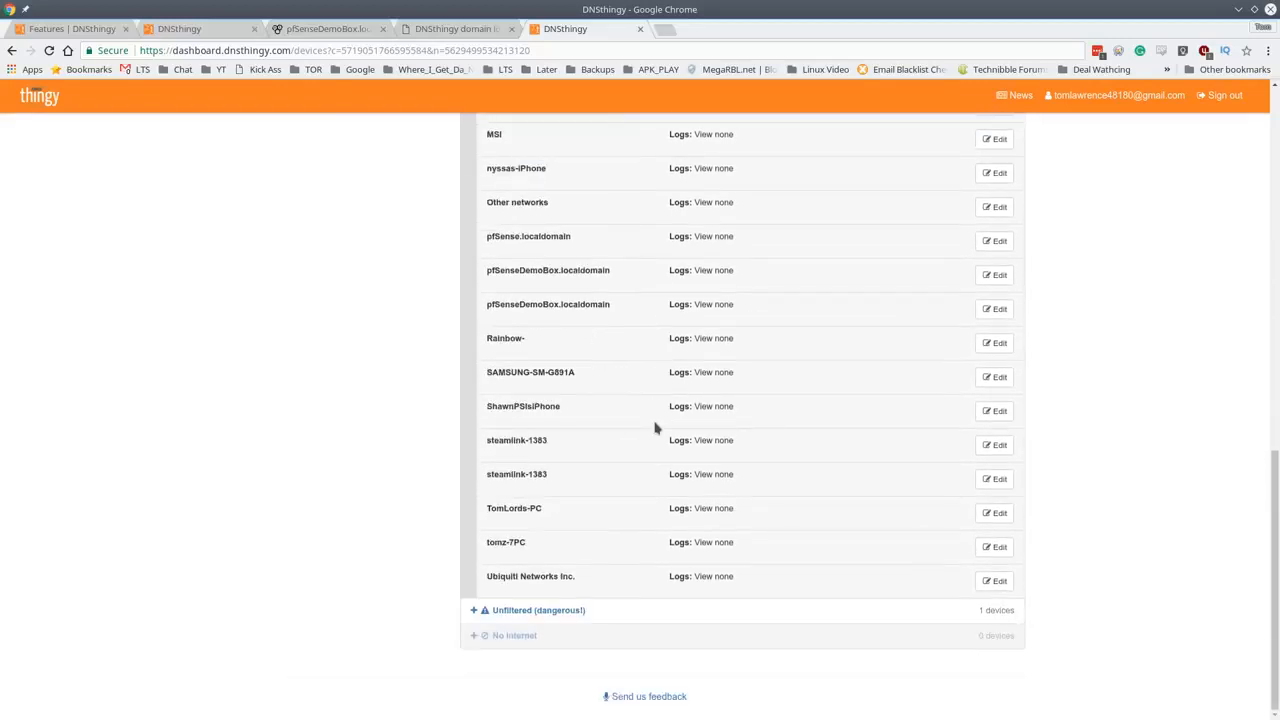
scroll(653, 427, "up", 1)
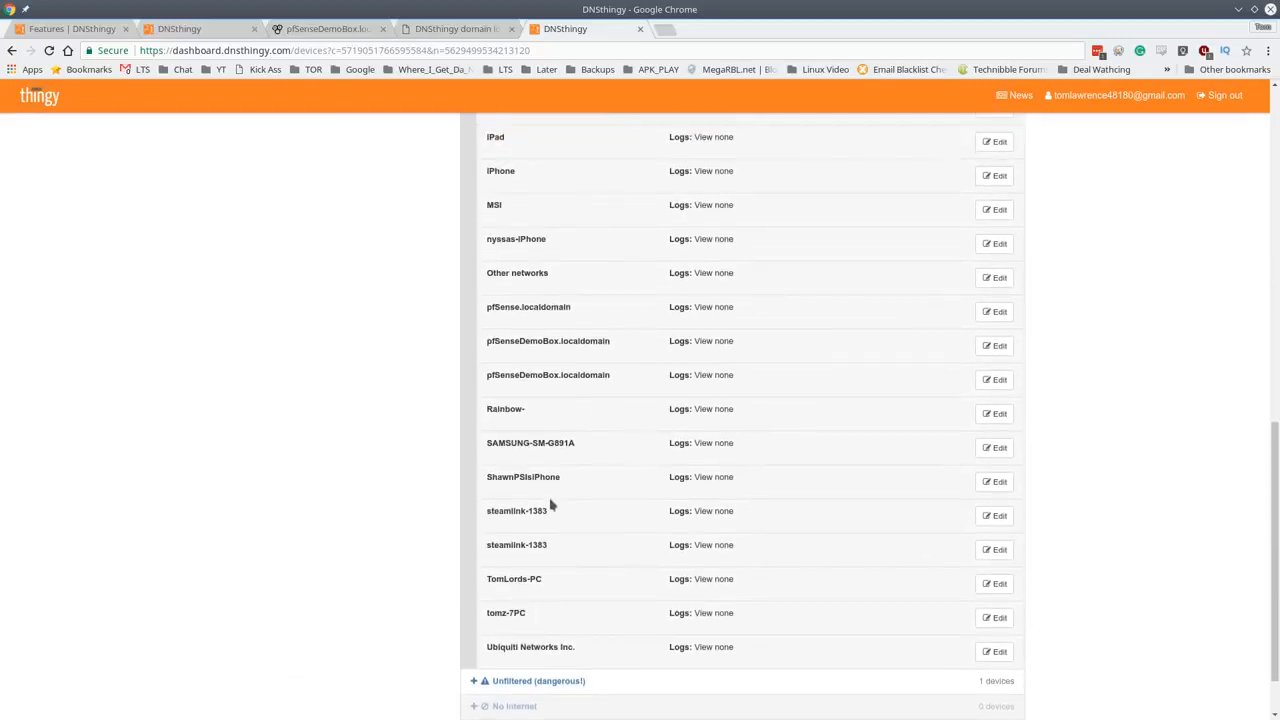
scroll(600, 472, "down", 1)
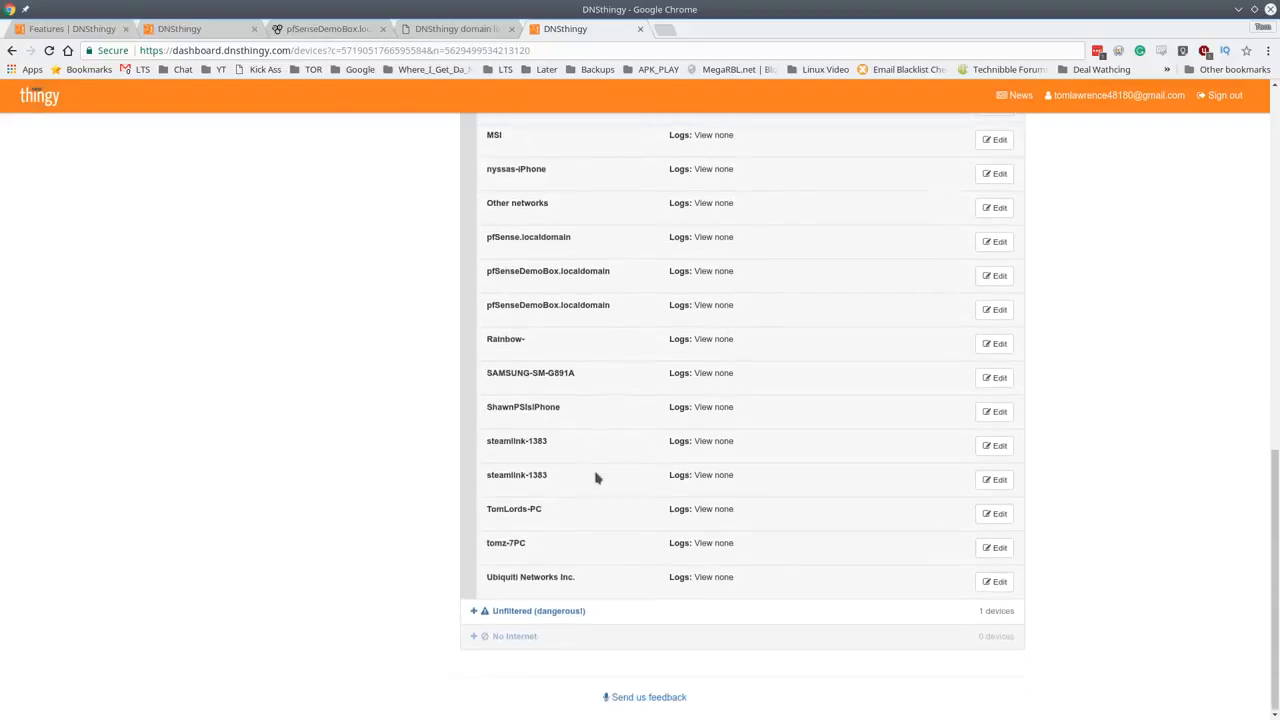
scroll(595, 478, "up", 3)
scroll(595, 478, "down", 2)
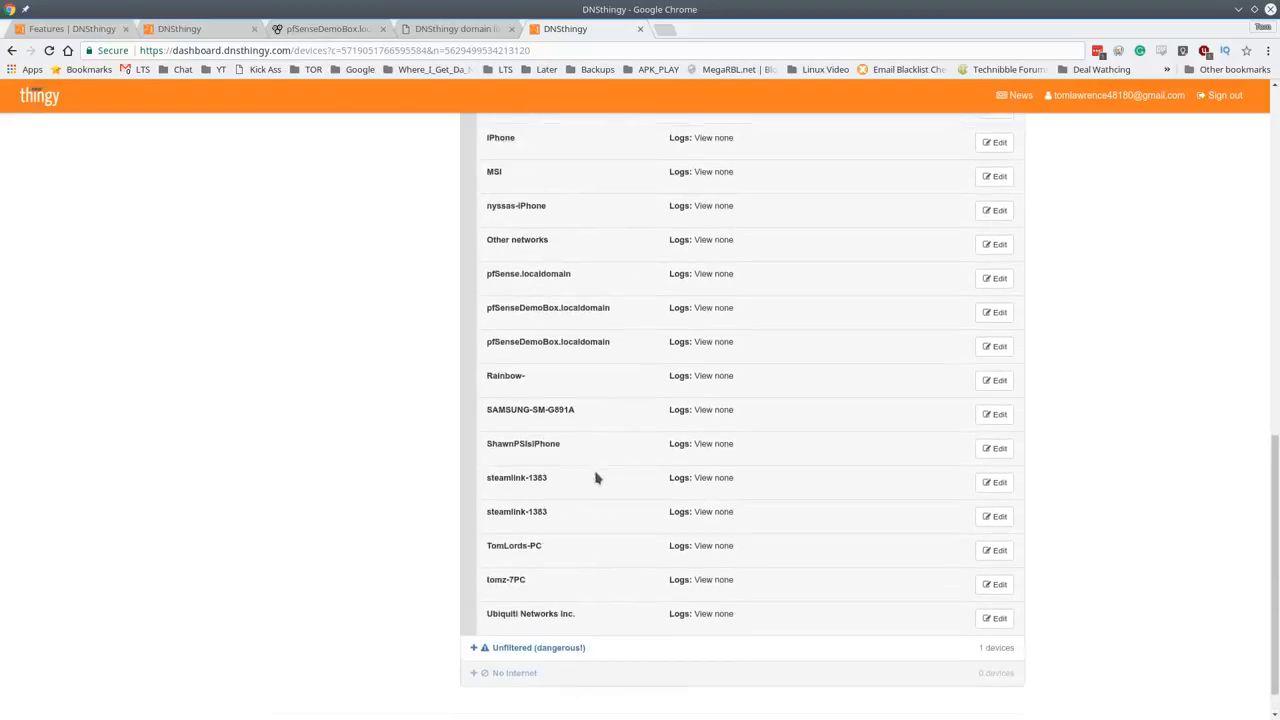
scroll(595, 478, "up", 3)
scroll(595, 478, "down", 4)
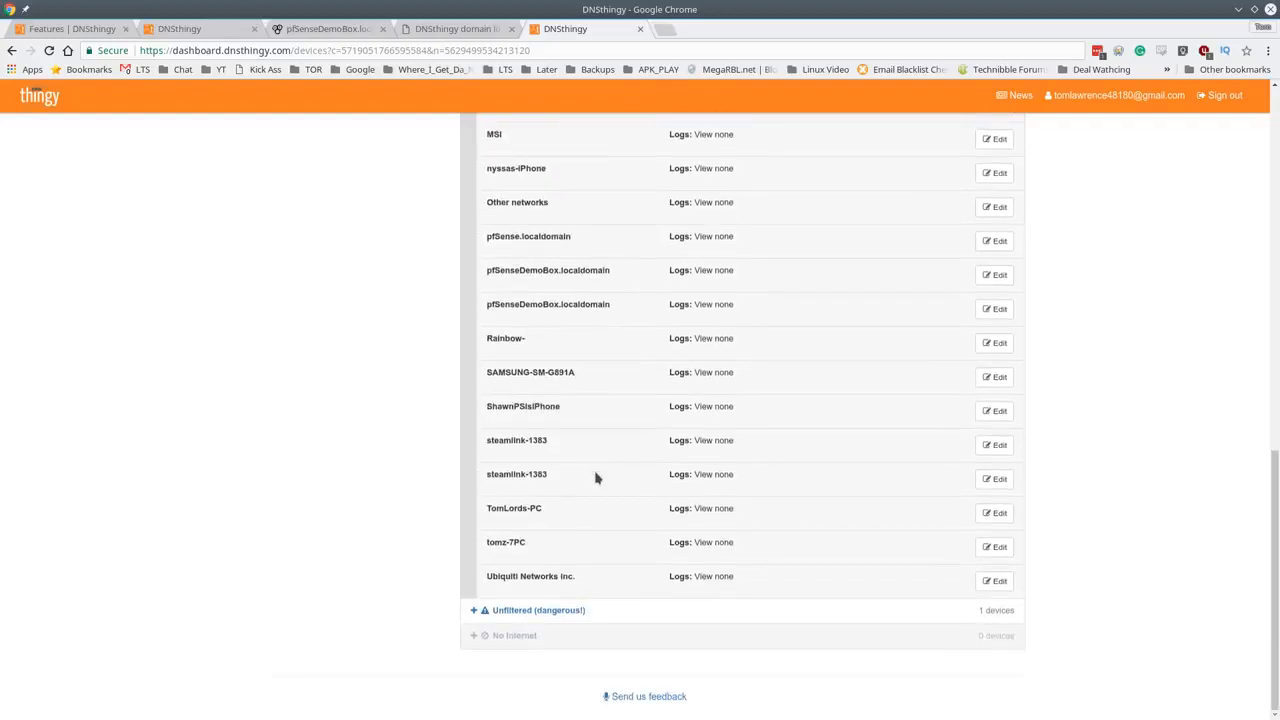
scroll(637, 478, "up", 7)
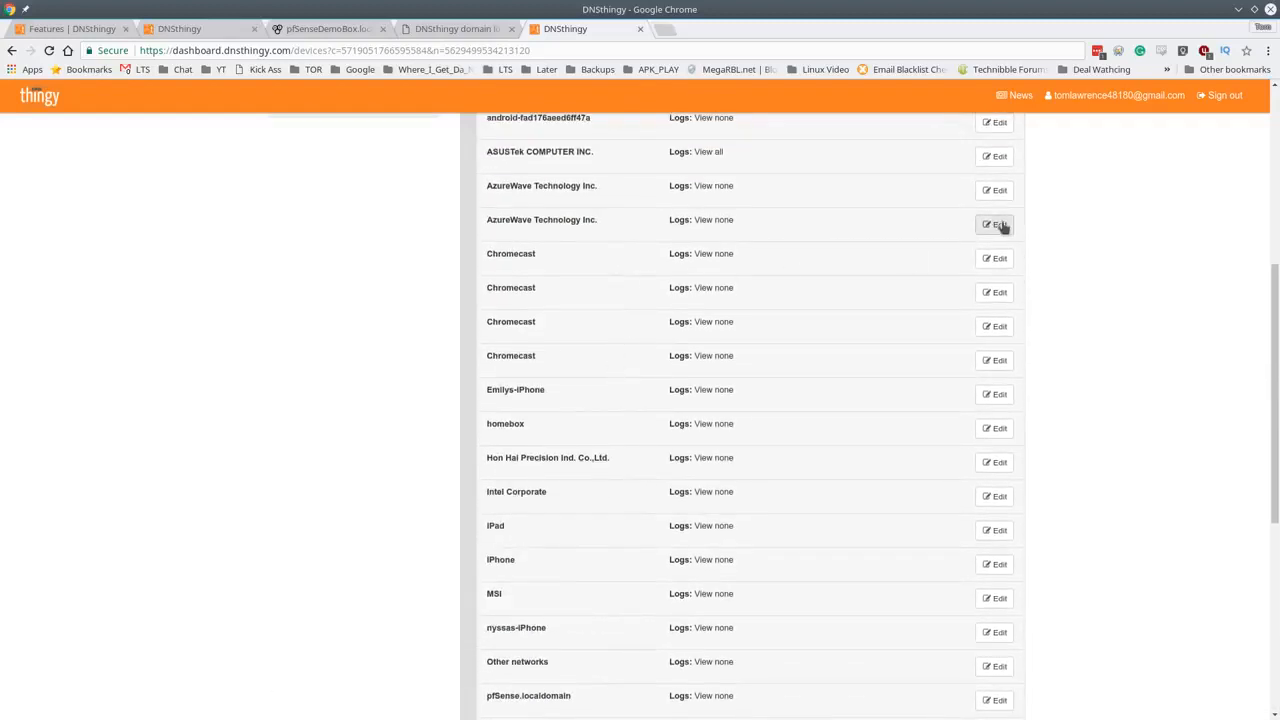
scroll(708, 413, "down", 2)
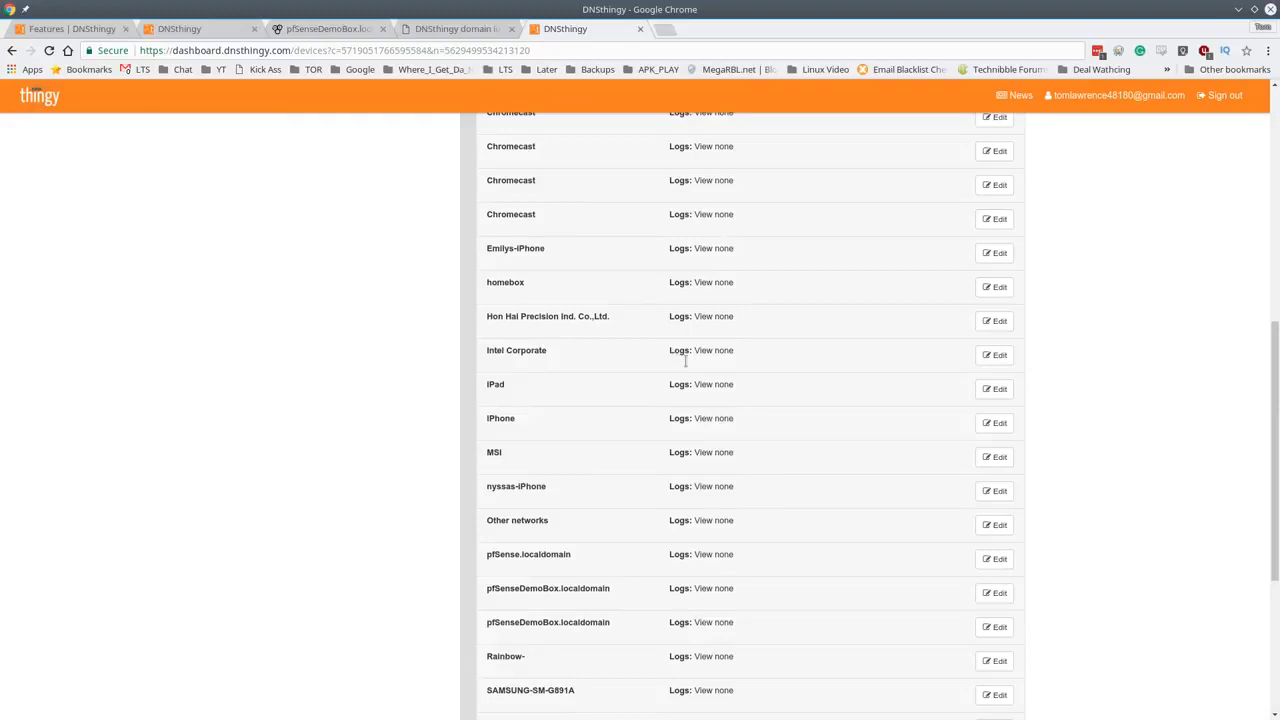
scroll(720, 429, "down", 5)
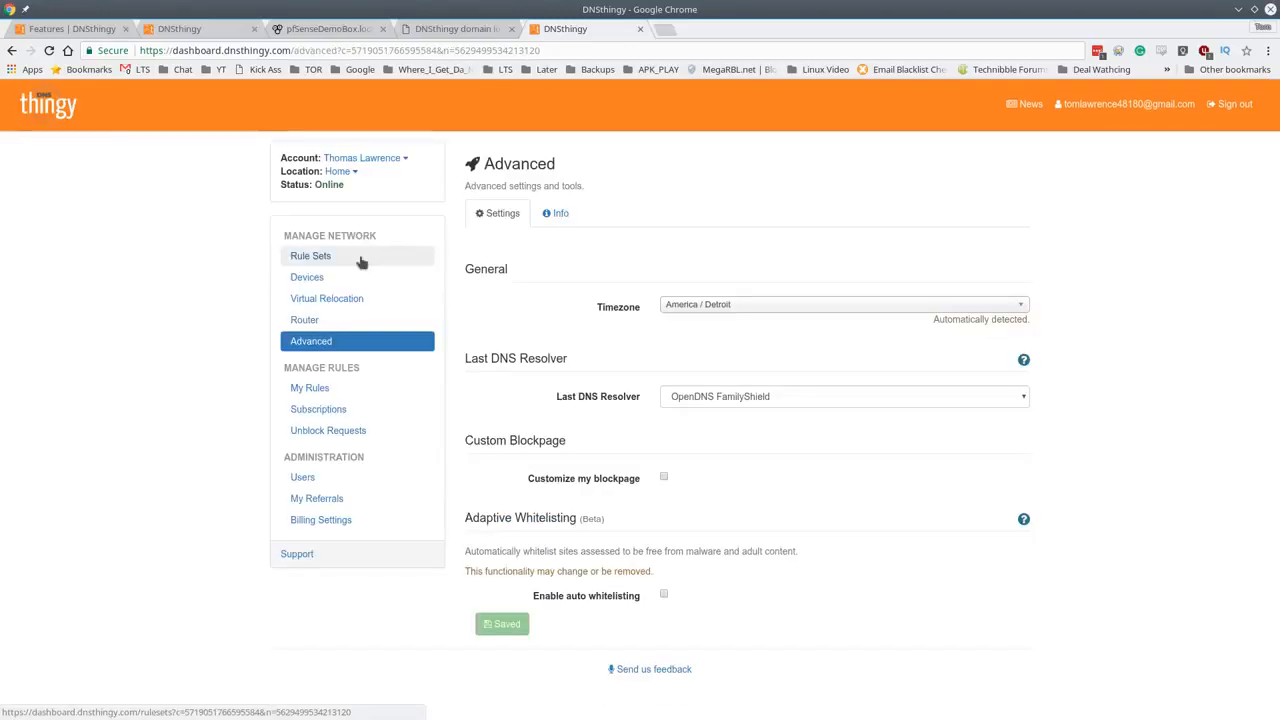
left_click(362, 259)
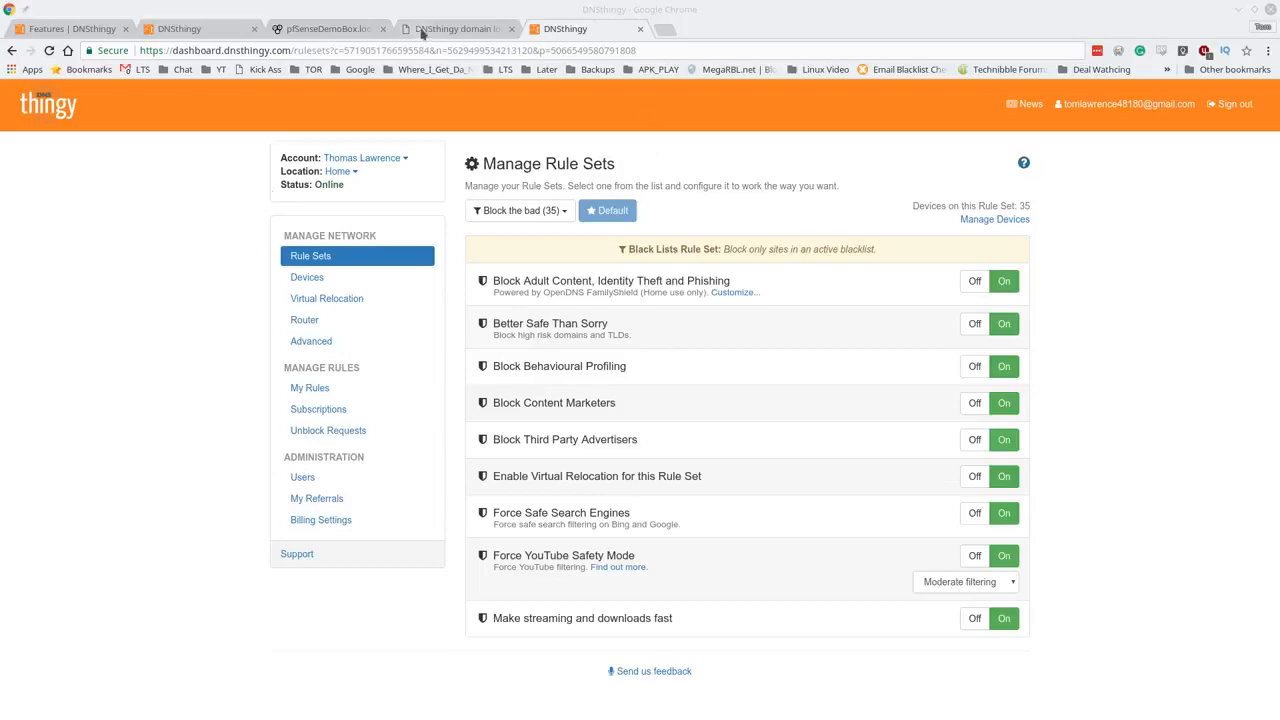
- Back on pfSense's DNSthingy Manager page, scroll to the top and open the Firewall menu
left_click(347, 33)
scroll(557, 294, "up", 5)
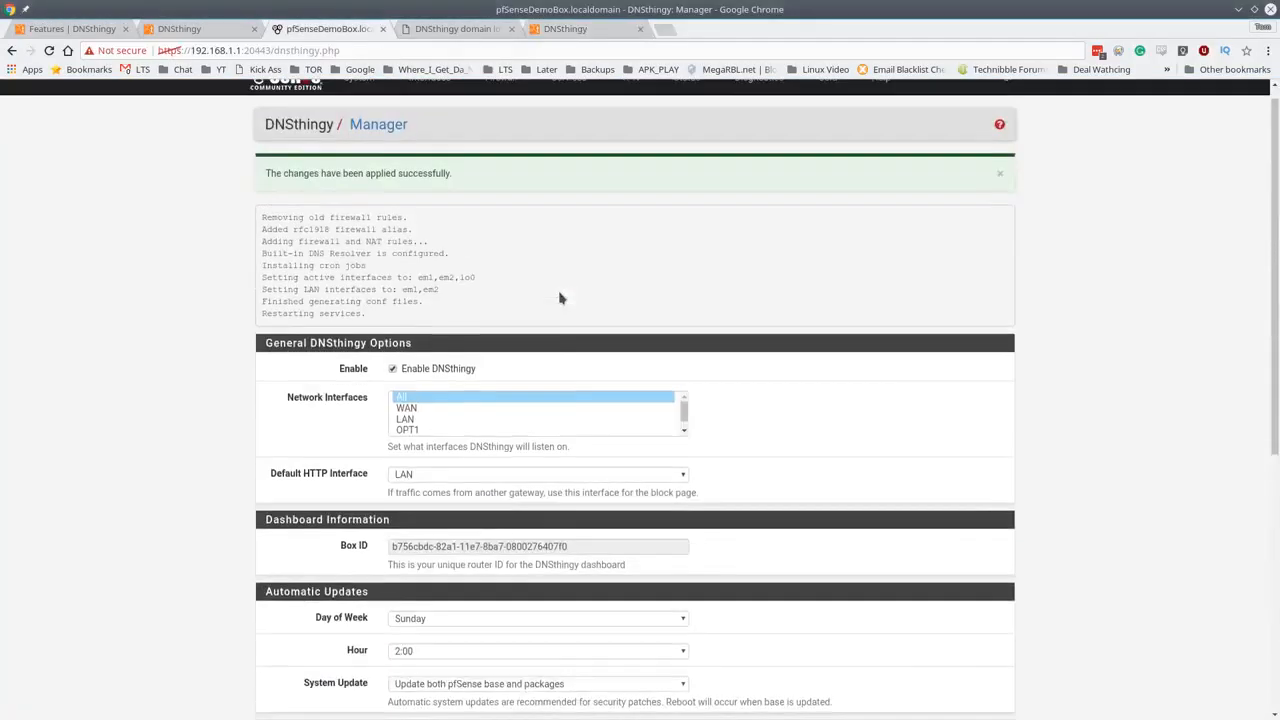
scroll(560, 298, "down", 5)
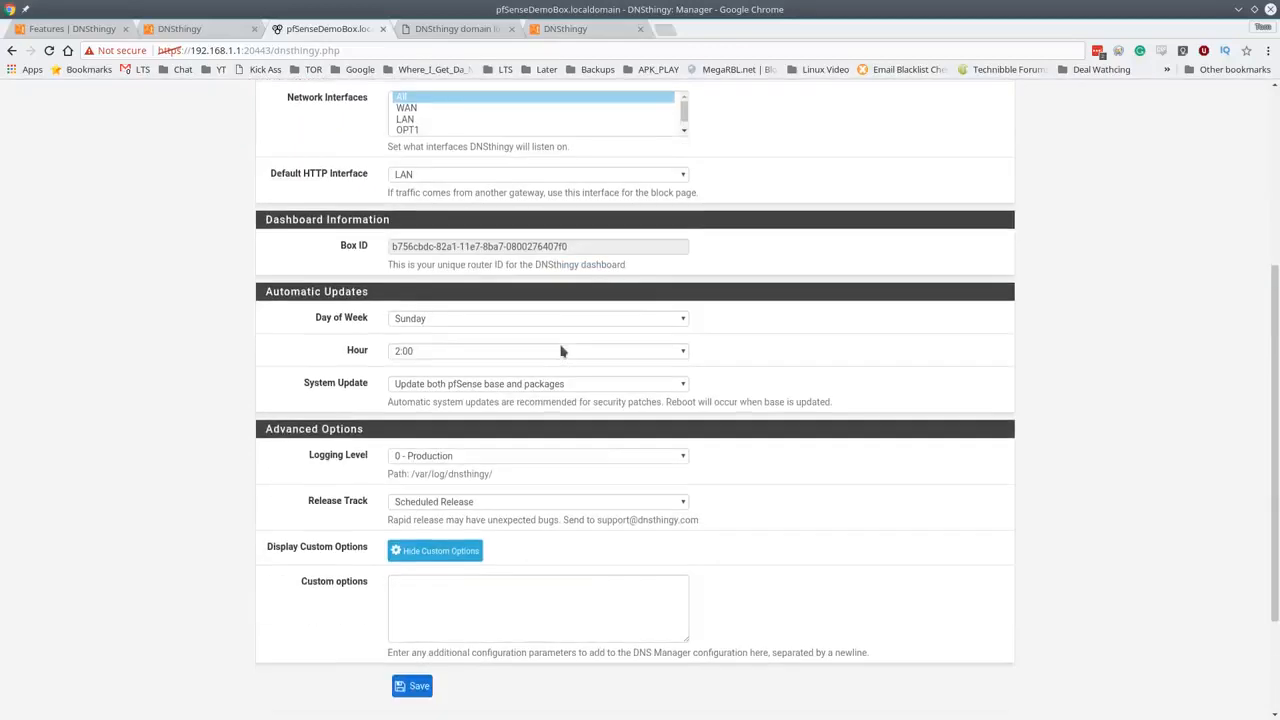
scroll(565, 367, "up", 2)
scroll(565, 367, "up", 3)
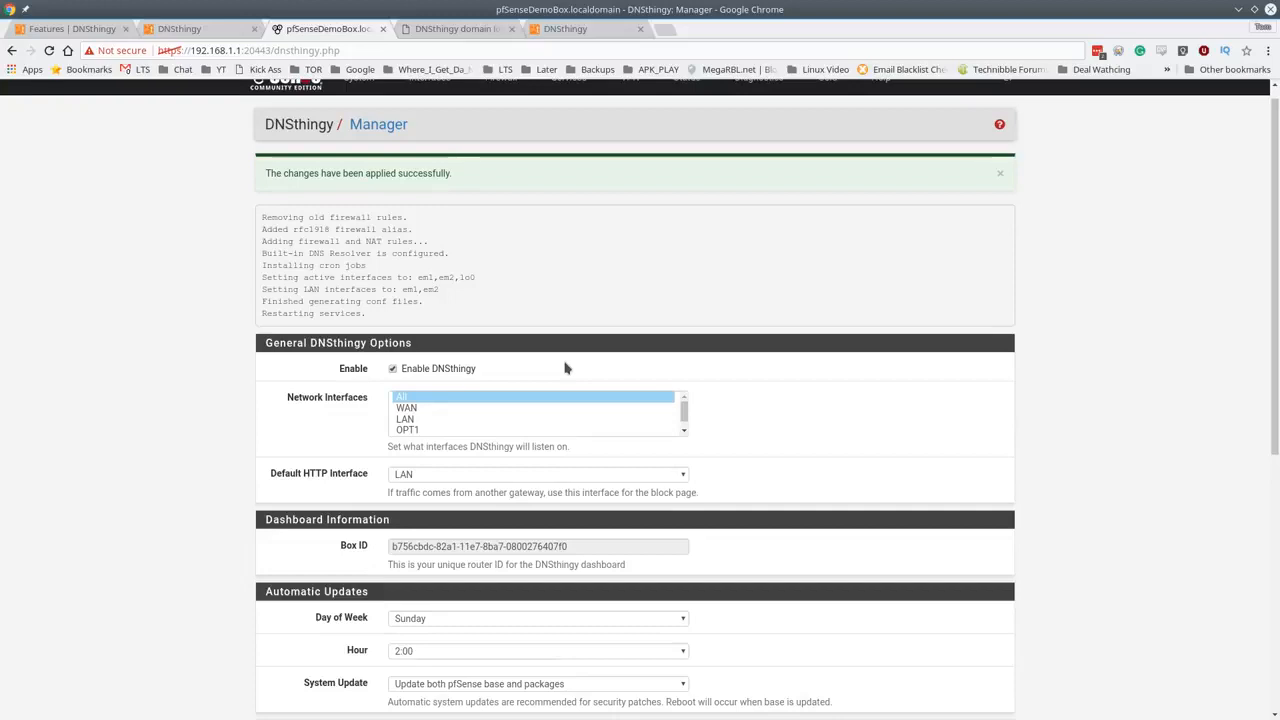
scroll(534, 289, "up", 1)
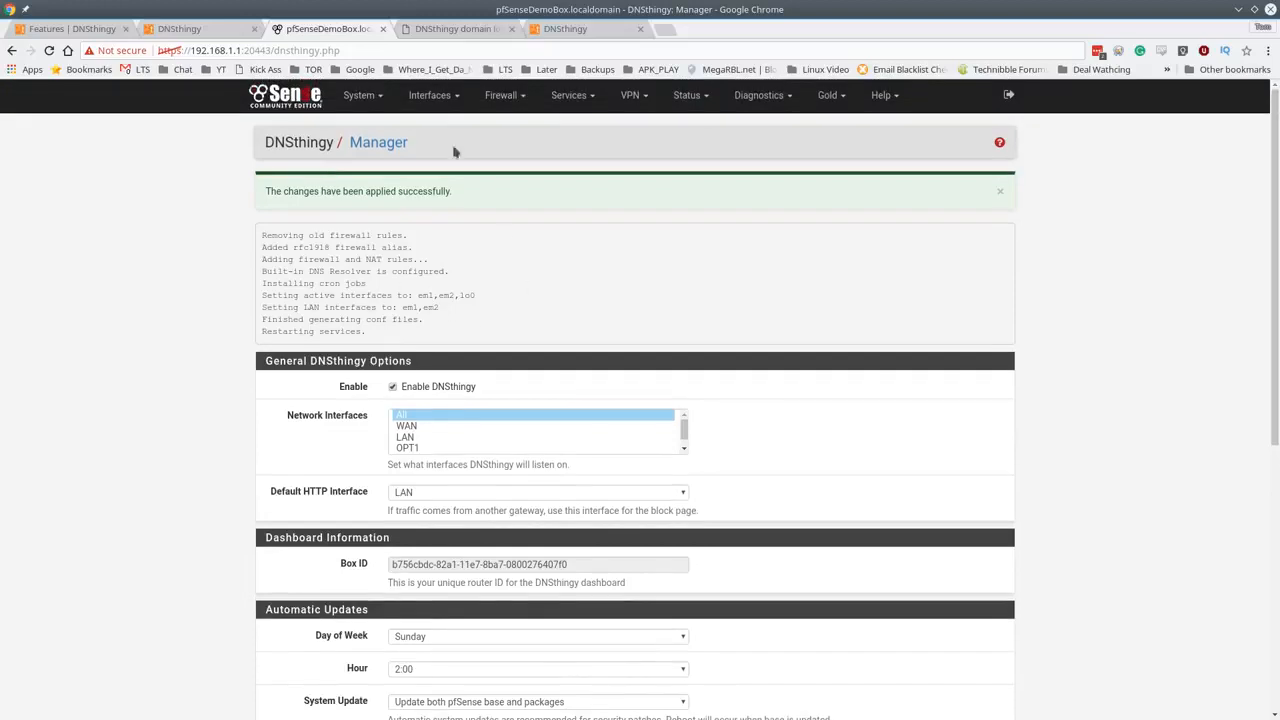
left_click(505, 94)
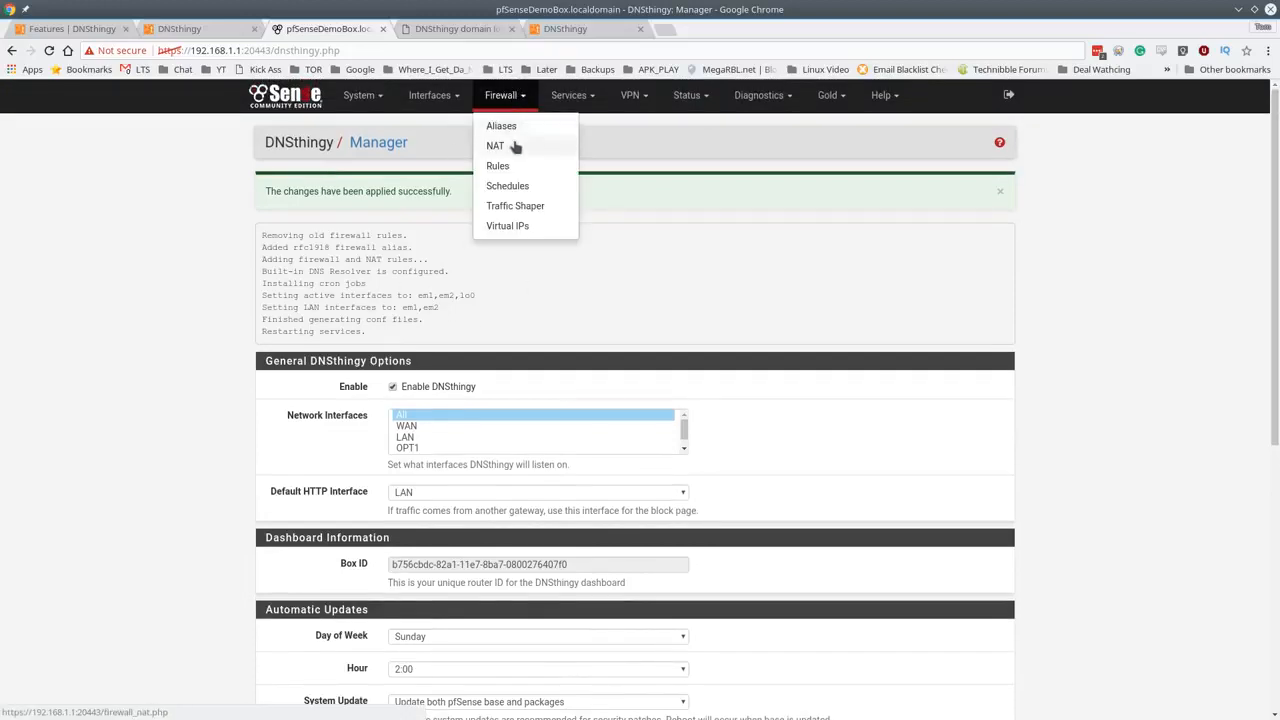
- Display the LAN firewall rules to view DNSthingy's IPv6 DNS bypass and port 443 reject rules
left_click(497, 165)
left_click(389, 187)
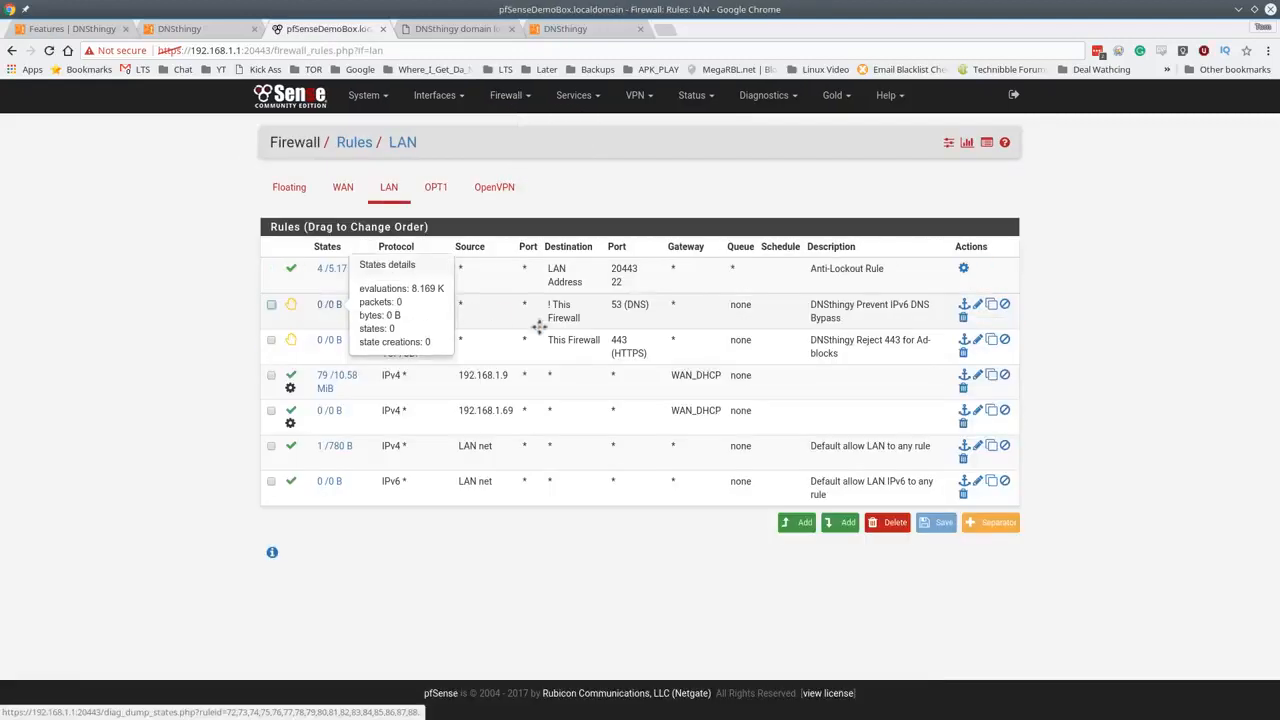